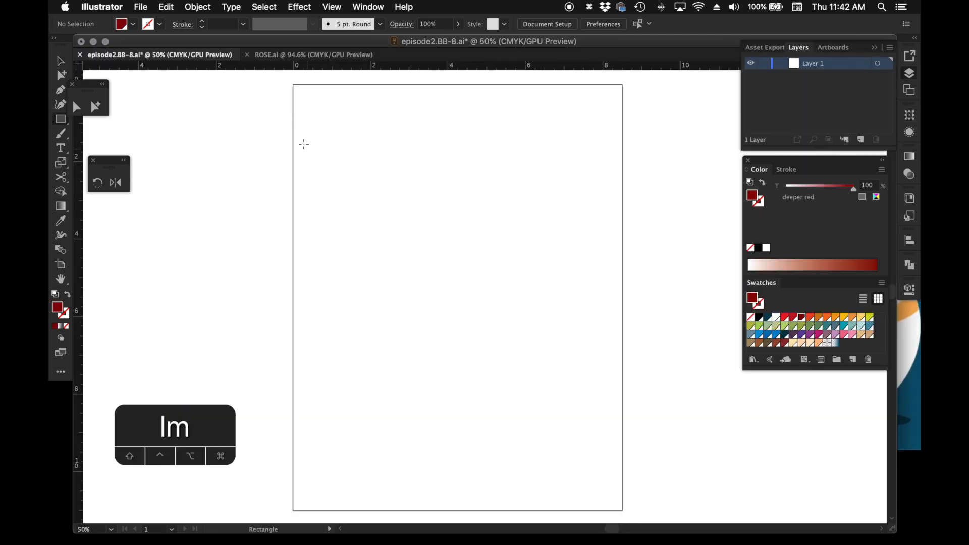
- Draw a background rectangle about 11.15 by 9.73 in across the artboard, filled with the super slate 2 swatch
left_click_drag(251, 106, 682, 483)
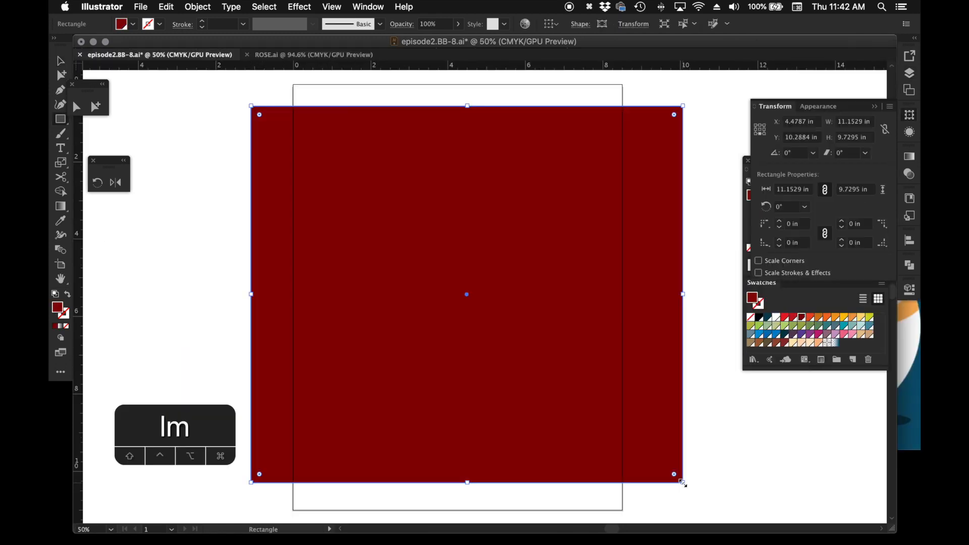
left_click(789, 298)
left_click(767, 317)
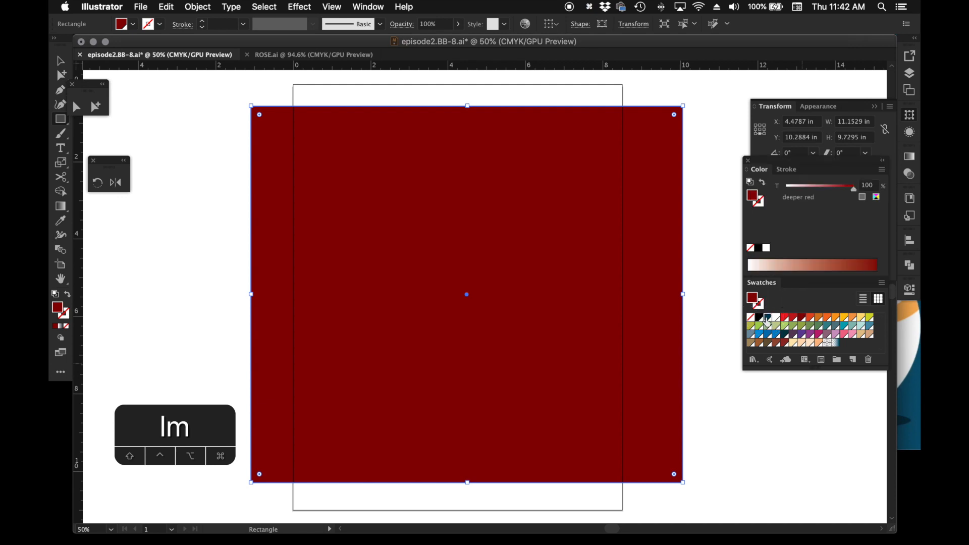
key("super")
left_click(182, 122)
left_click(349, 173)
left_click_drag(363, 179, 365, 172)
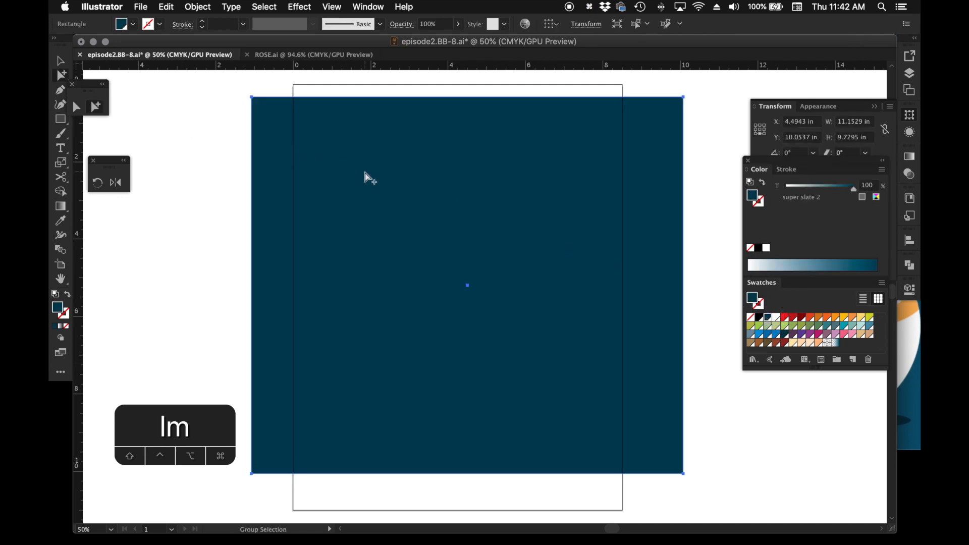
- Save the document and deselect the rectangle
key("super+s")
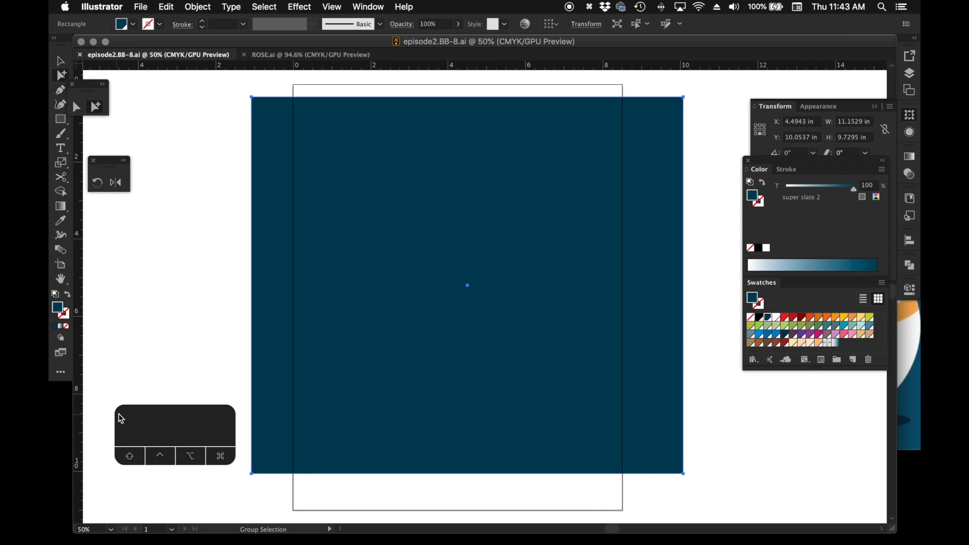
key("super+s")
key("super+s")
key("super+s")
left_click(212, 418)
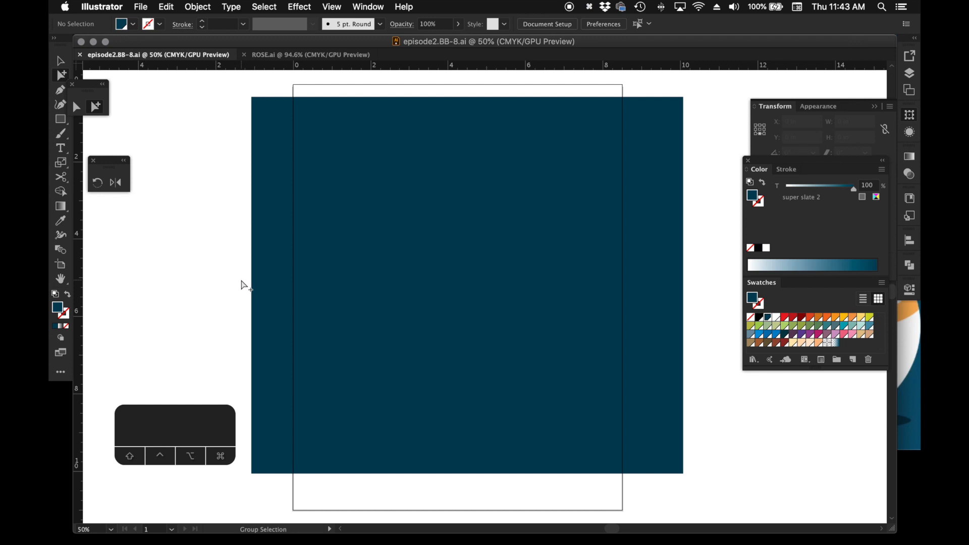
- Create a new layer named background and move the slate rectangle onto it
left_click(490, 268)
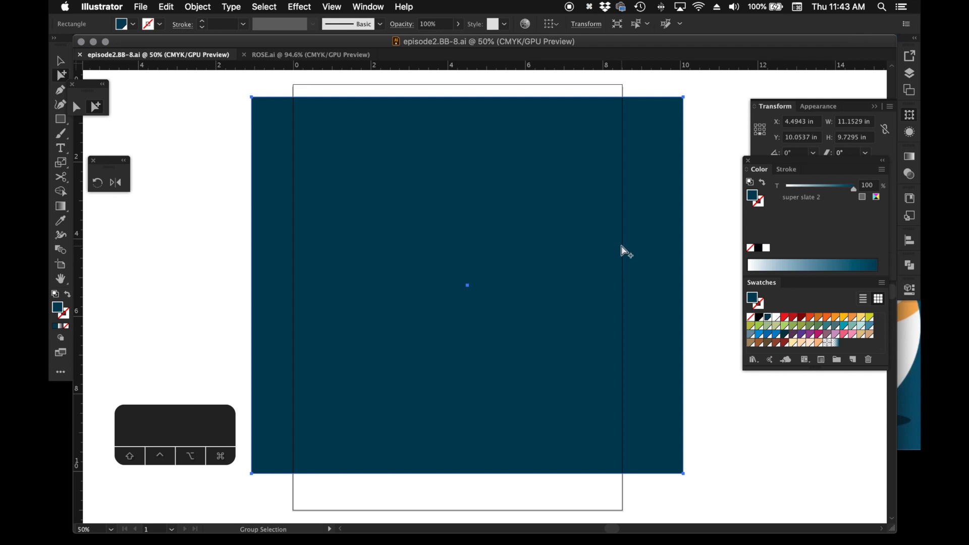
key("F7")
left_click(890, 47)
left_click(798, 50)
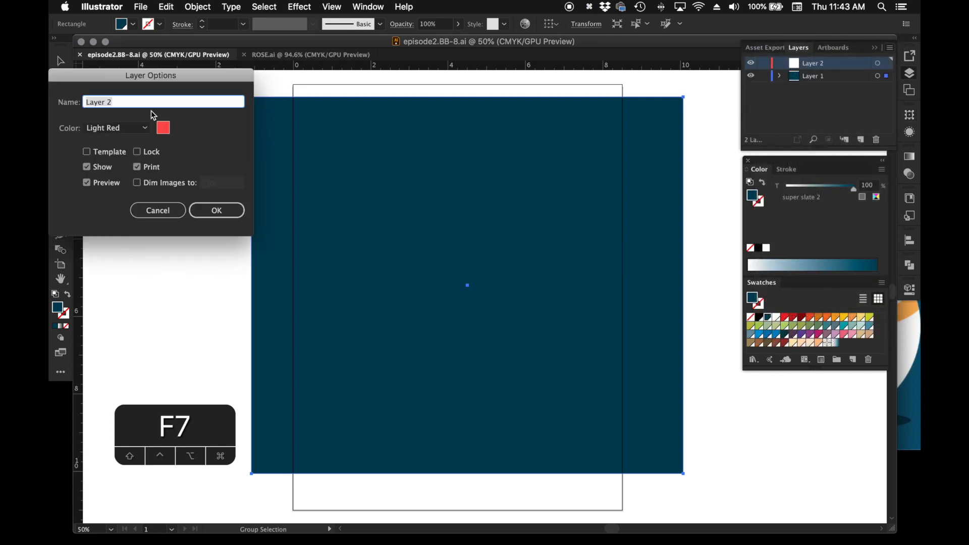
type("background")
key("Return")
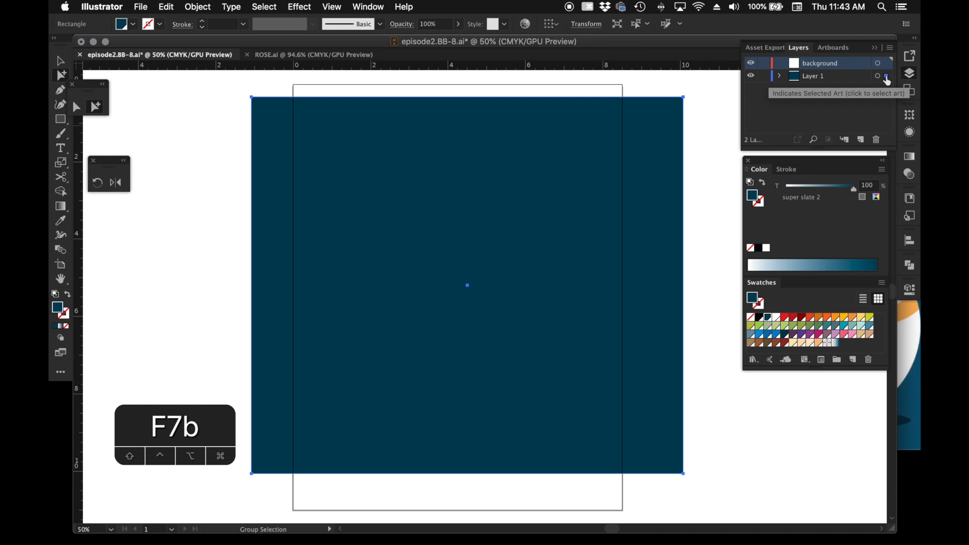
left_click_drag(886, 80, 885, 68)
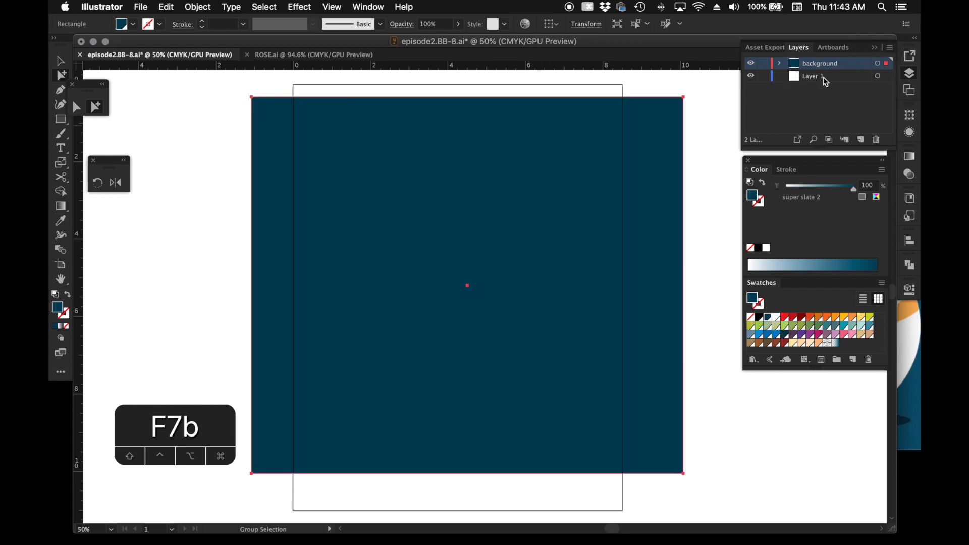
- Place the background layer below Layer 1 and lock it
left_click_drag(818, 65, 831, 88)
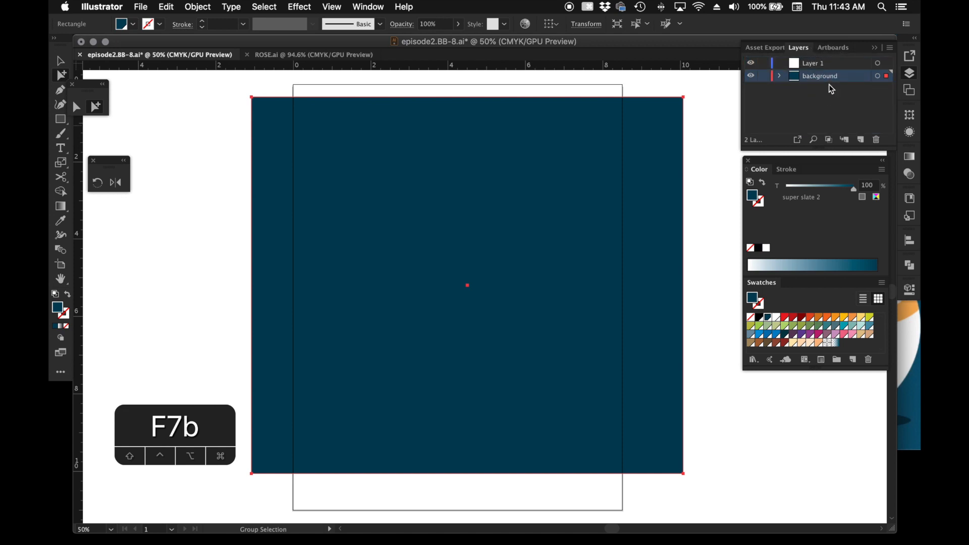
left_click(764, 77)
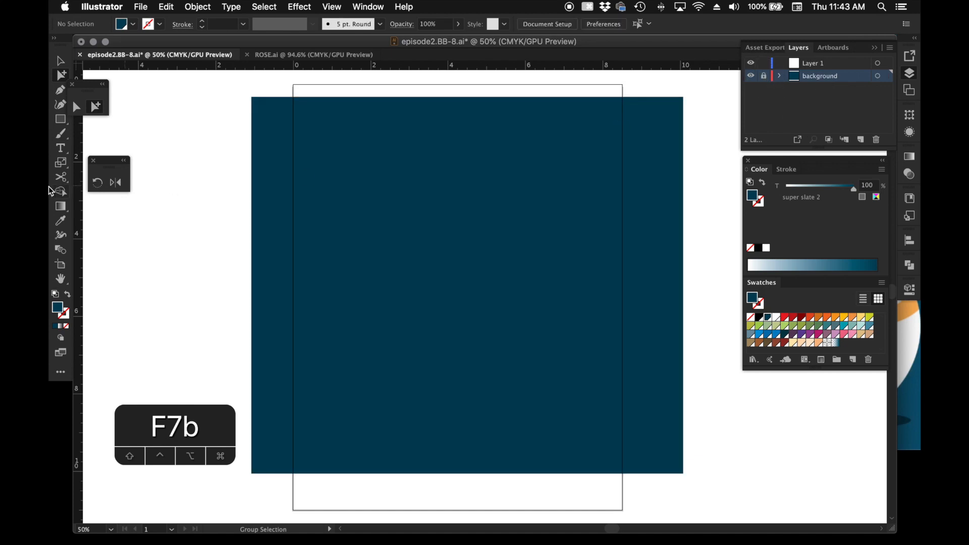
left_click(170, 124)
- On Layer 1, draw a circle about 4.4 in wide over the slate rectangle and fill it with white
key("l")
key("l")
key("l")
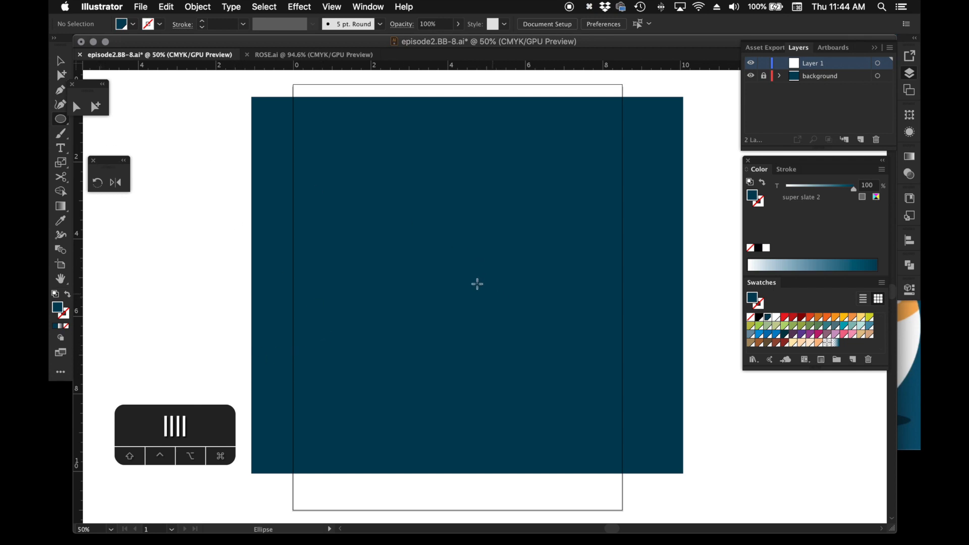
left_click_drag(429, 266, 599, 437)
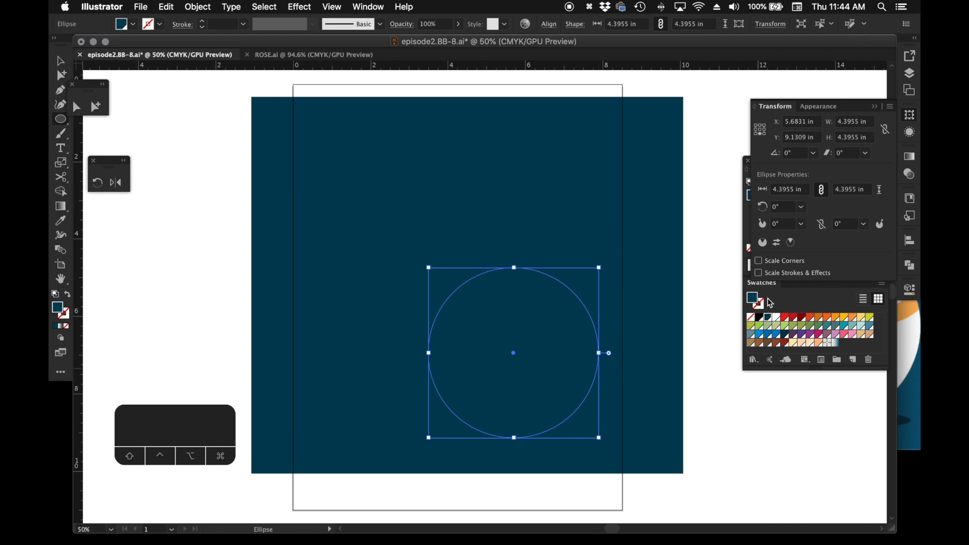
left_click(776, 316)
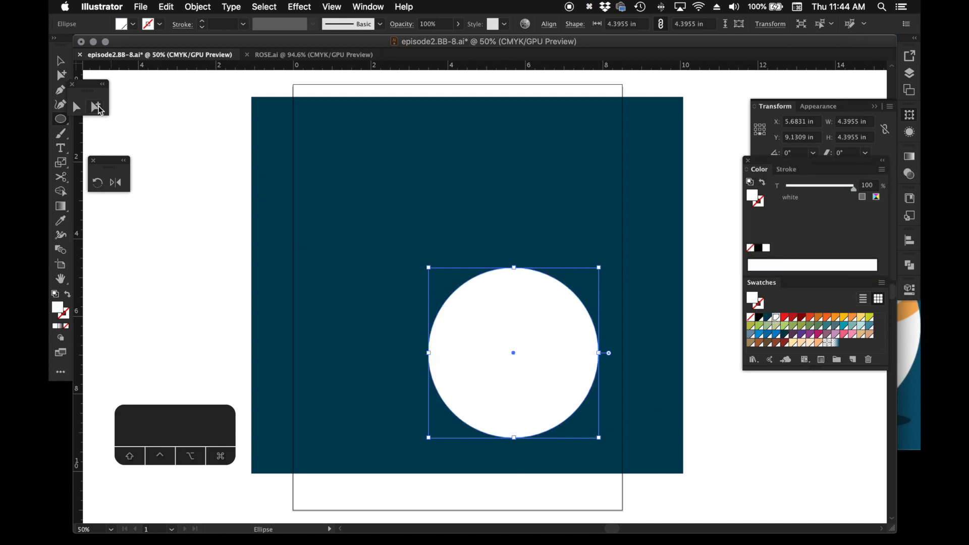
- Duplicate the white circle up and to the right, and delete the copy's bottom anchor point to leave a half circle
left_click(100, 111)
left_click_drag(501, 359, 526, 203)
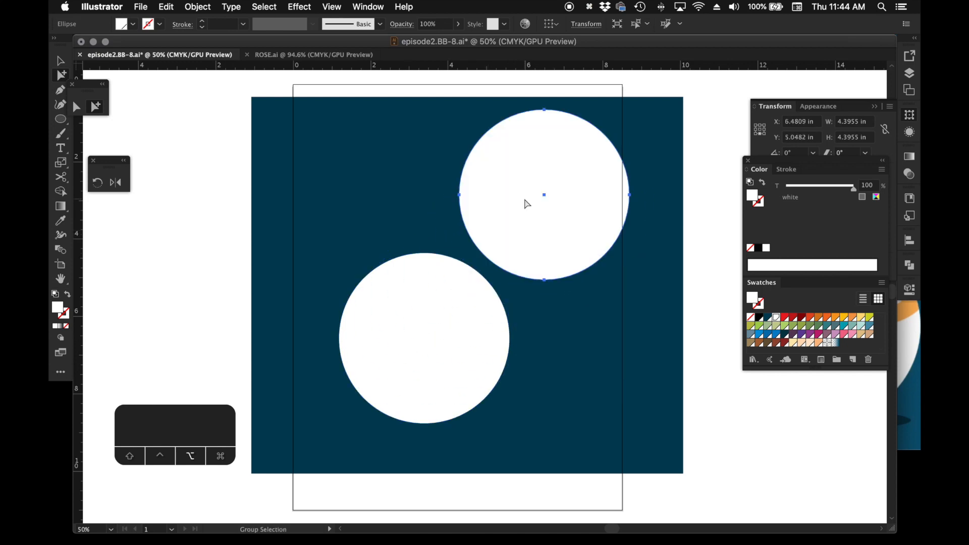
key("a")
left_click(544, 280)
left_click(546, 286)
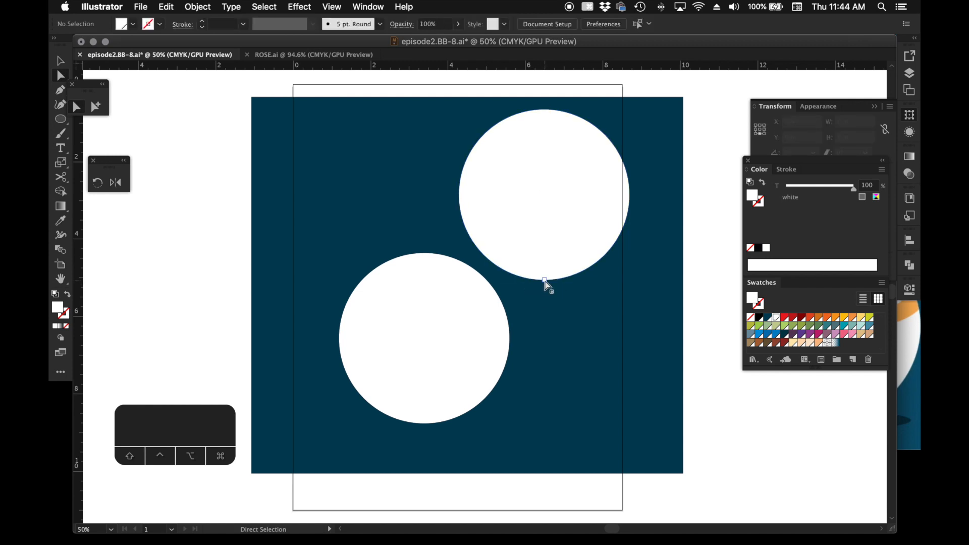
left_click(544, 280)
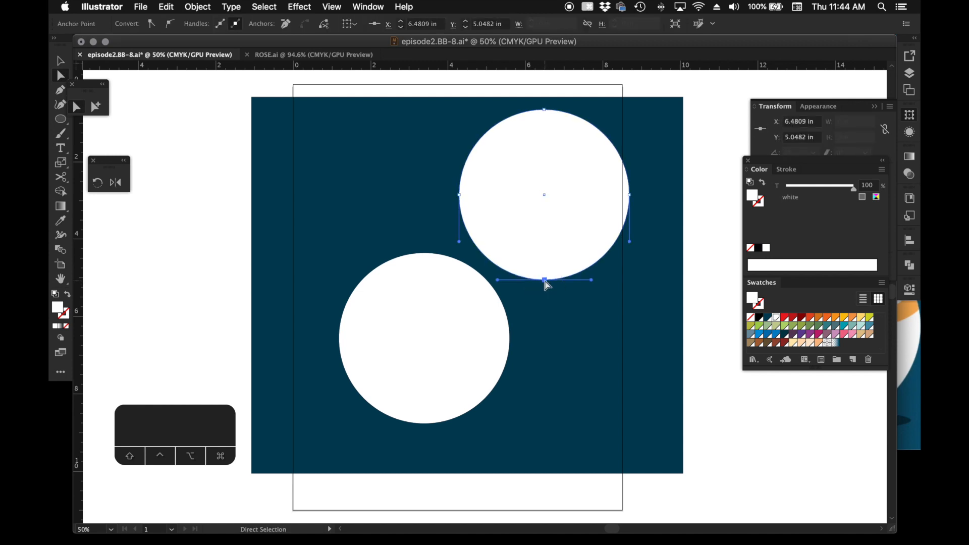
key("BackSpace")
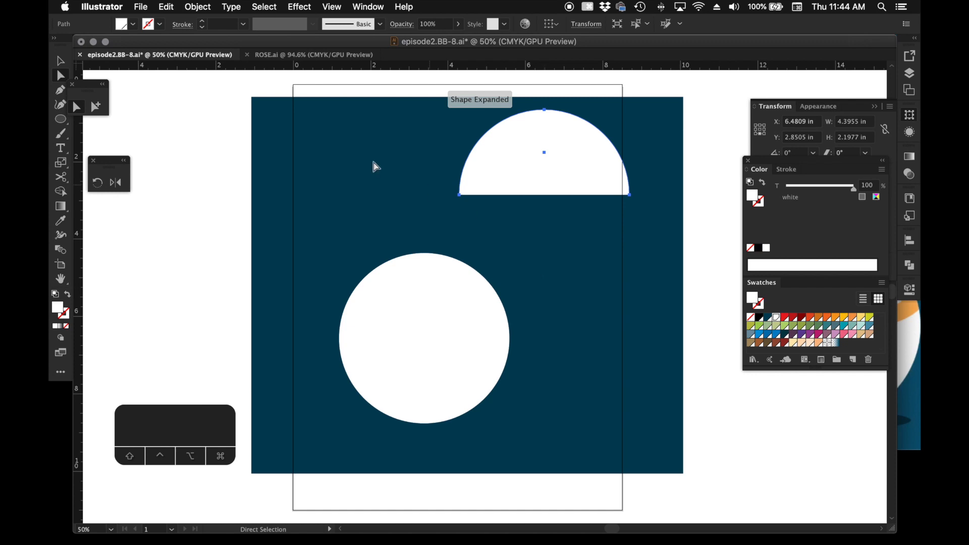
- Join the half circle's two bottom anchor points to close its flat edge
left_click(459, 195)
left_click(461, 196)
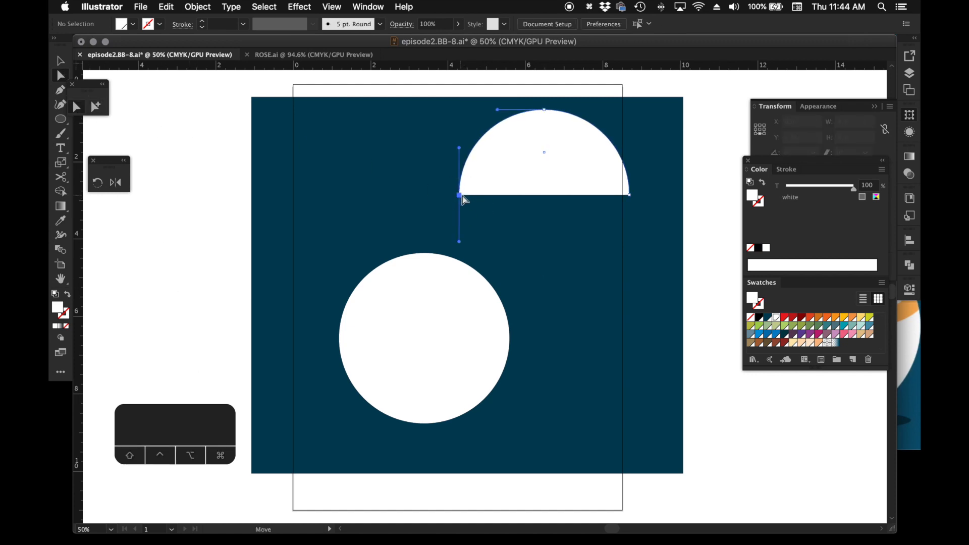
left_click(628, 195, "shift")
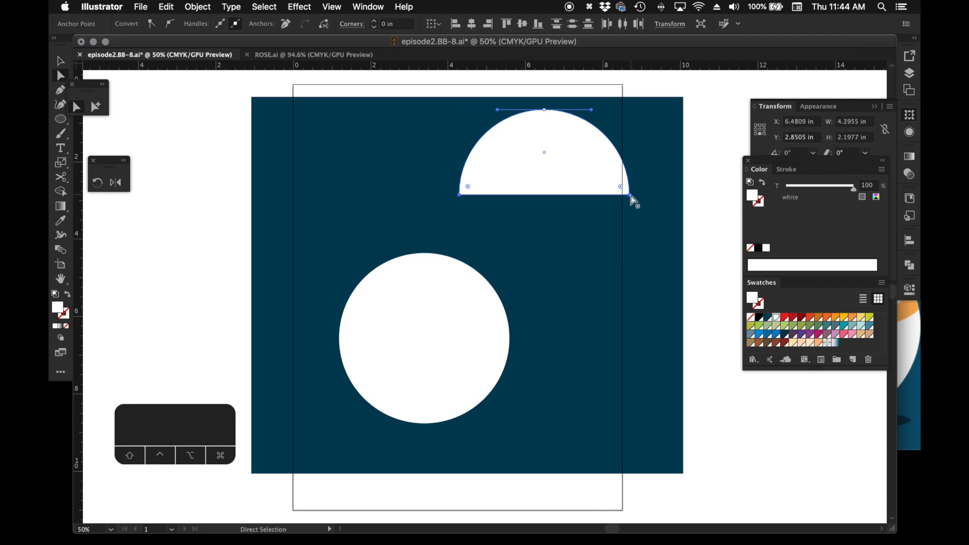
- Move the half circle onto the top of the full circle and align both on their horizontal centers
left_click(97, 108)
left_click_drag(459, 195, 424, 252)
left_click_drag(424, 253, 339, 258)
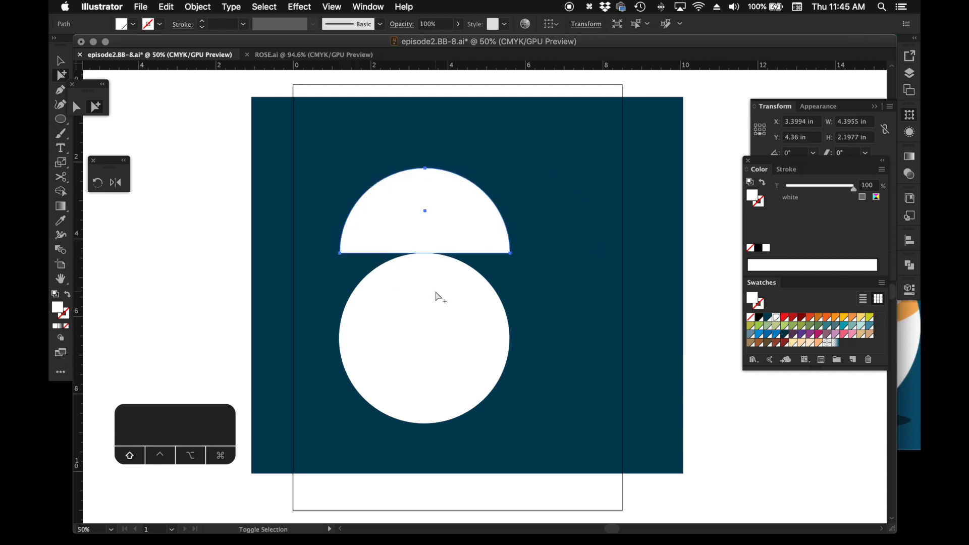
left_click(437, 295, "shift")
left_click(589, 24)
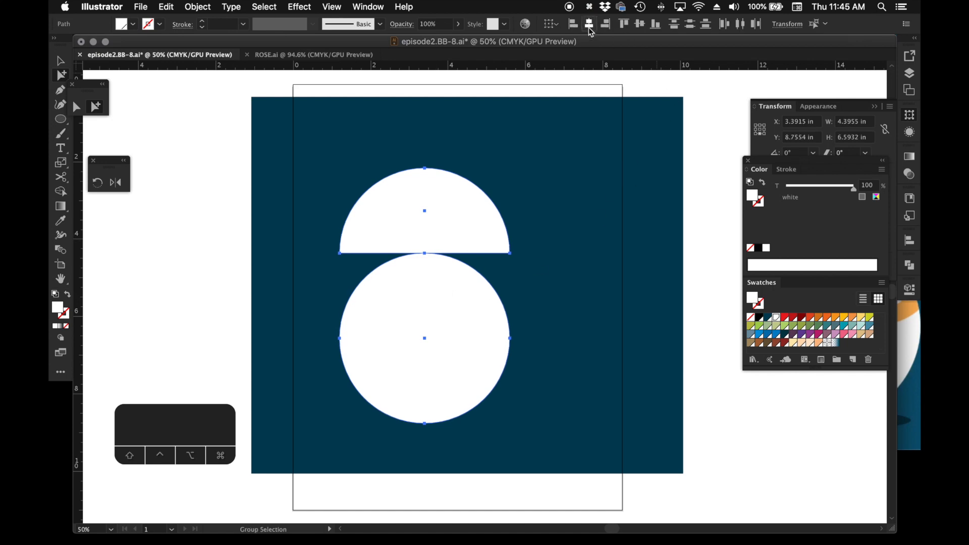
- Move the half circle straight up to leave a small gap above the full circle
left_click(476, 243)
key("v")
left_click_drag(477, 240, 477, 214)
left_click(271, 241)
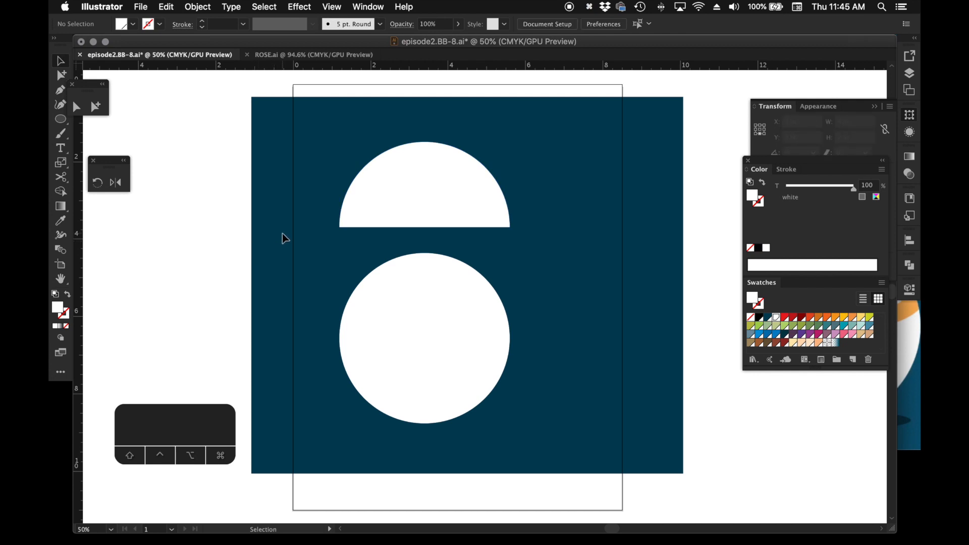
- Draw a thin white rectangle directly under the half circle and fit its edges to the half circle's width
key("m")
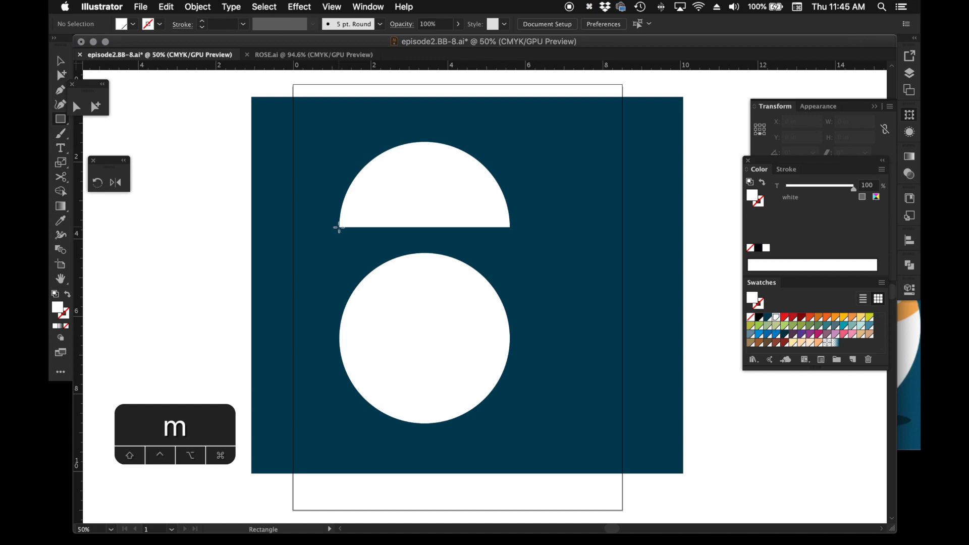
left_click_drag(346, 232, 402, 257)
left_click(105, 109)
left_click(338, 243)
left_click_drag(348, 235, 567, 235)
left_click(321, 228)
key("a")
left_click(566, 227)
left_click(566, 235)
left_click_drag(566, 235, 509, 228)
left_click(542, 247)
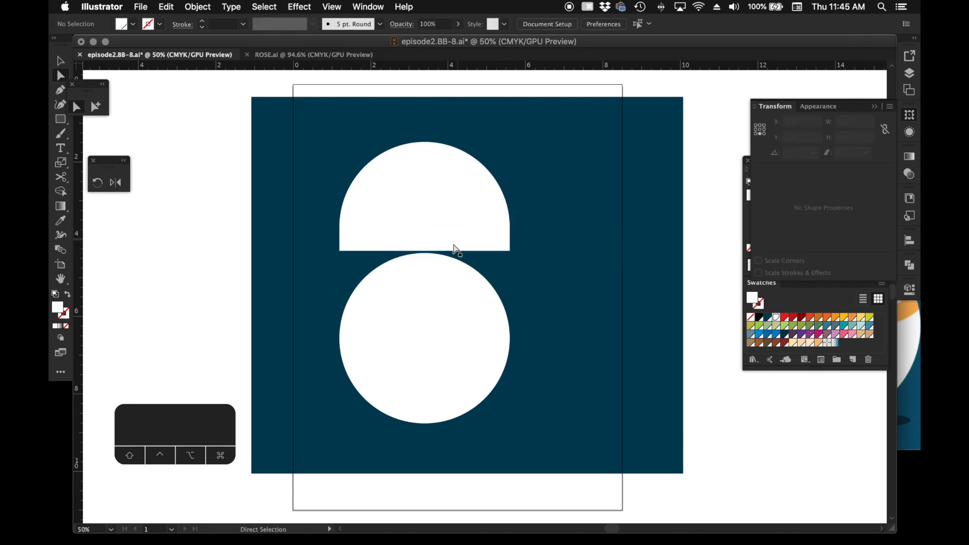
- Shorten the white band to about 0.47 in high and place a duplicate directly beneath it
left_click_drag(456, 251, 448, 245)
left_click(96, 106)
left_click(278, 165)
left_click_drag(391, 241, 396, 263)
left_click_drag(340, 250, 340, 246)
left_click(325, 257)
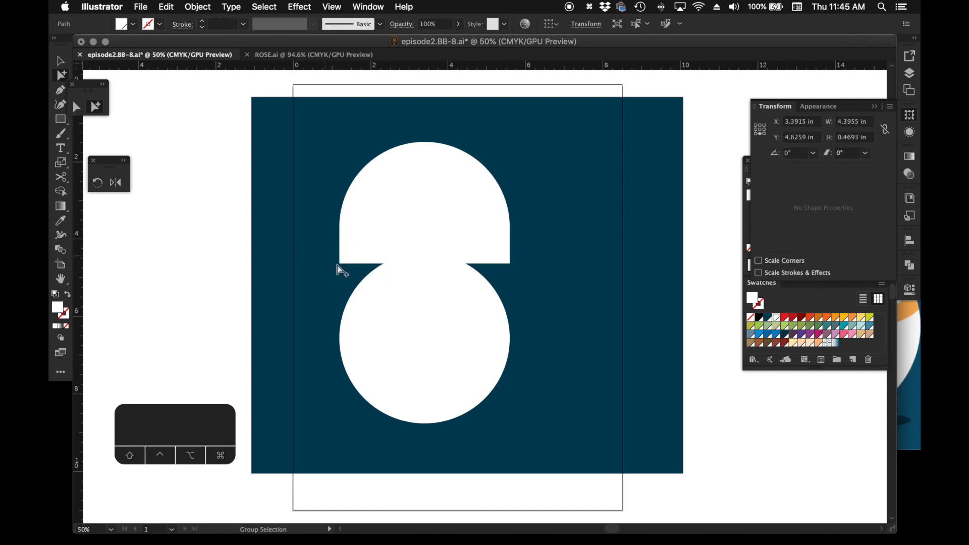
- Taper the lower band by moving its two bottom corners inward by equal amounts
key("a")
left_click(340, 263)
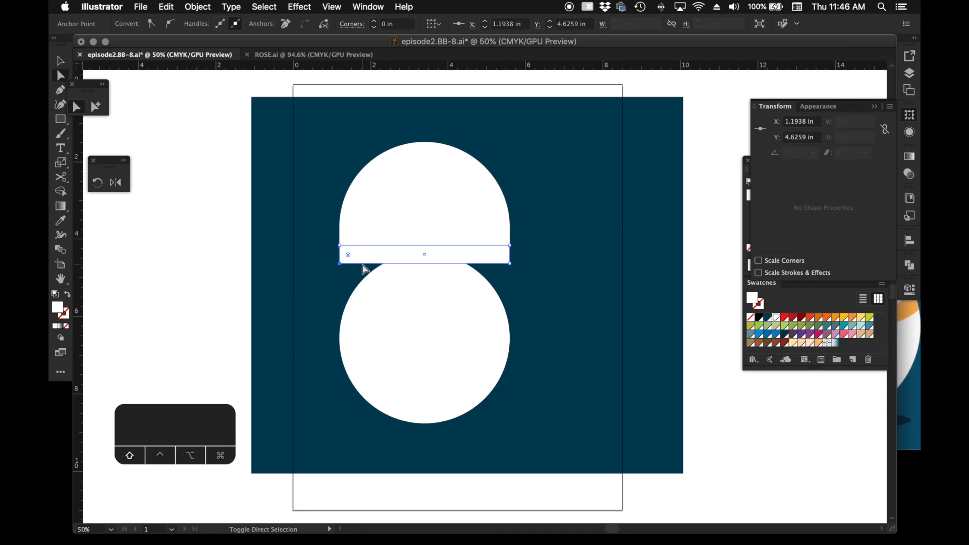
key("shift")
key("shift+Right")
key("shift+Right")
key("shift+Right")
left_click(511, 264)
key("shift+Left")
key("shift+Left")
key("shift+Left")
- Fill the tapered band with the rich black swatch at a 25% tint
left_click(104, 112)
left_click(374, 258)
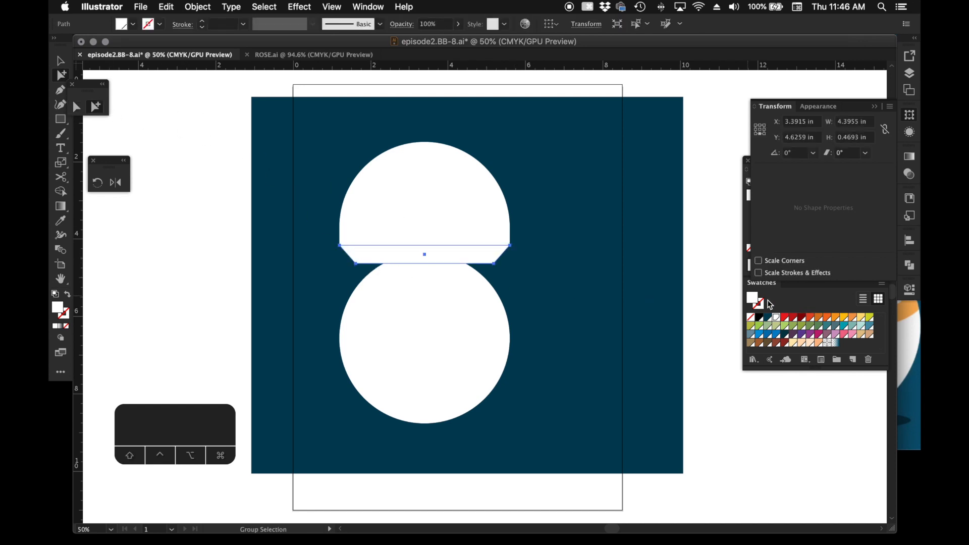
left_click(759, 316)
left_click(863, 185)
key("Escape")
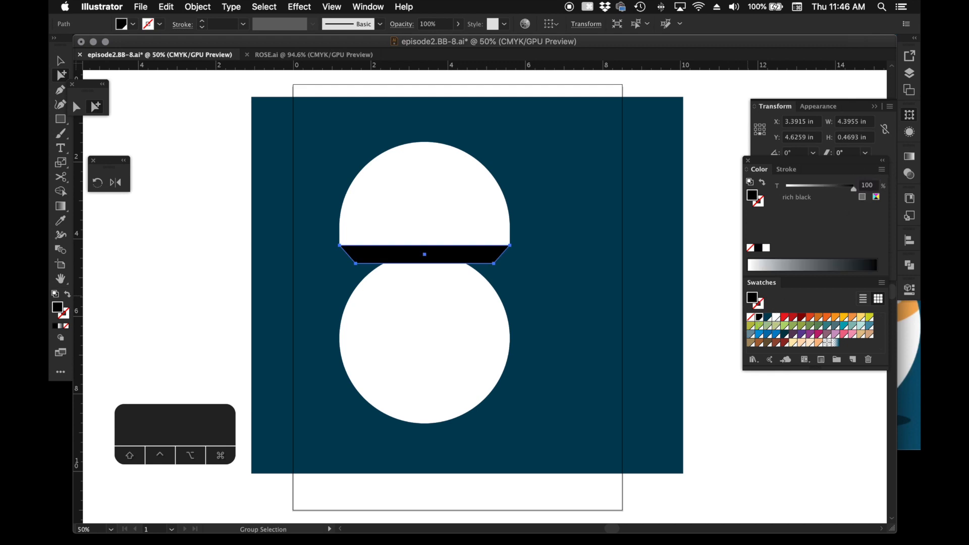
left_click(871, 185)
type("25")
key("Return")
- Move the half circle and both bands straight up, clear of the full circle
key("v")
left_click(386, 238, "shift")
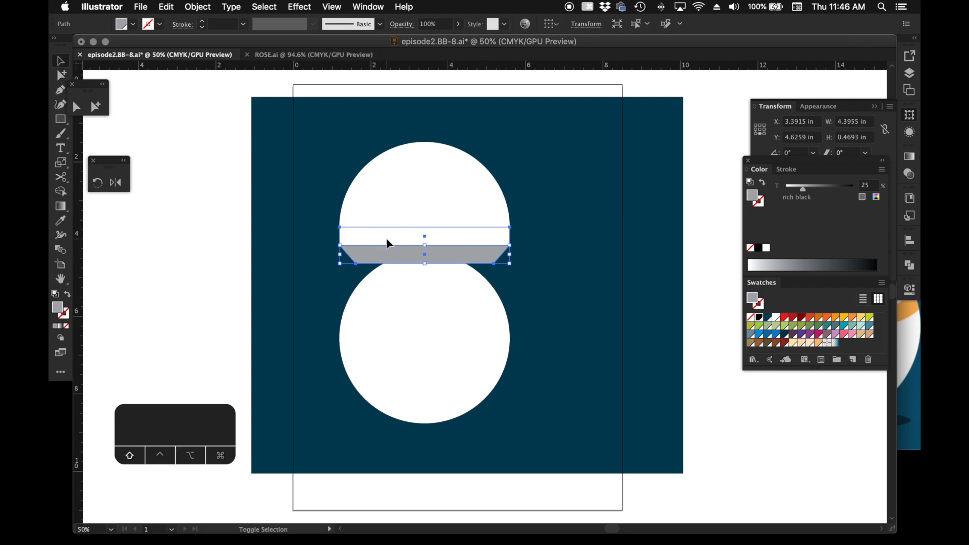
left_click(413, 207, "shift")
left_click_drag(413, 207, 412, 178)
- Show the CMYK mix of the rich black swatch with nothing selected
left_click(740, 303)
left_click(760, 317)
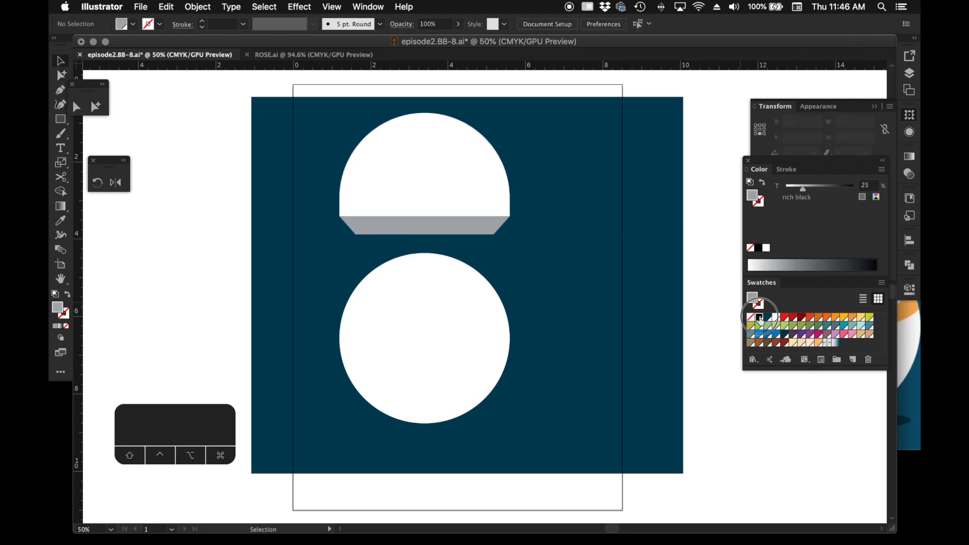
left_click(877, 197)
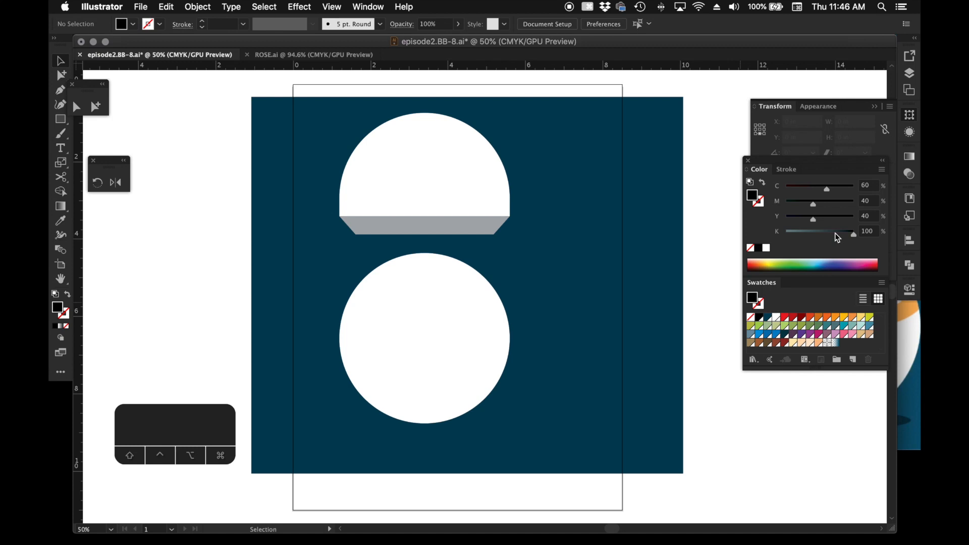
- Move the half circle and both bands down until the tapered band rests on top of the full circle
key("a")
left_click(427, 234)
left_click(313, 182)
left_click(96, 107)
left_click(370, 228)
left_click(365, 209, "shift")
left_click(374, 181, "shift")
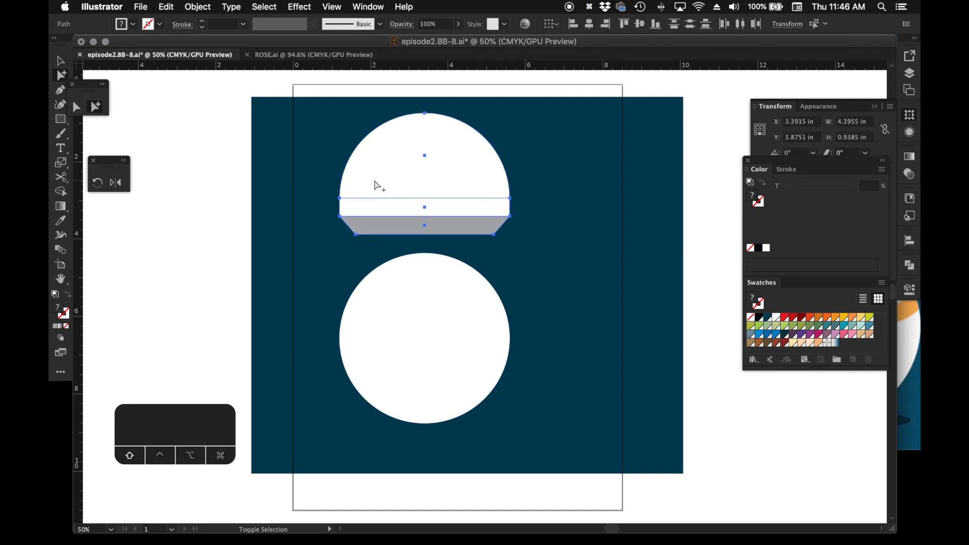
left_click_drag(355, 234, 355, 252)
left_click(284, 250)
- Unite the half circle and the white band beneath it into a single head shape with the Pathfinder
left_click(357, 225)
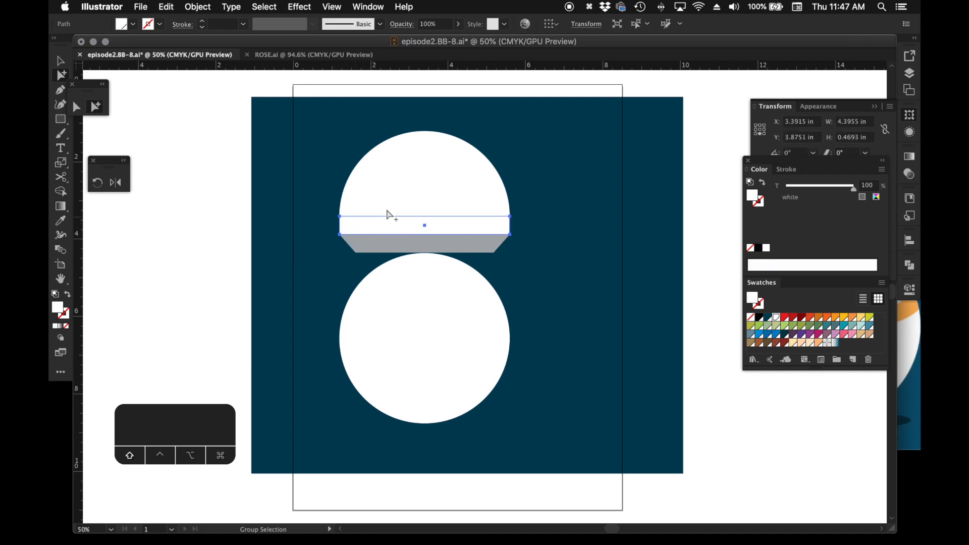
left_click(402, 209, "alt")
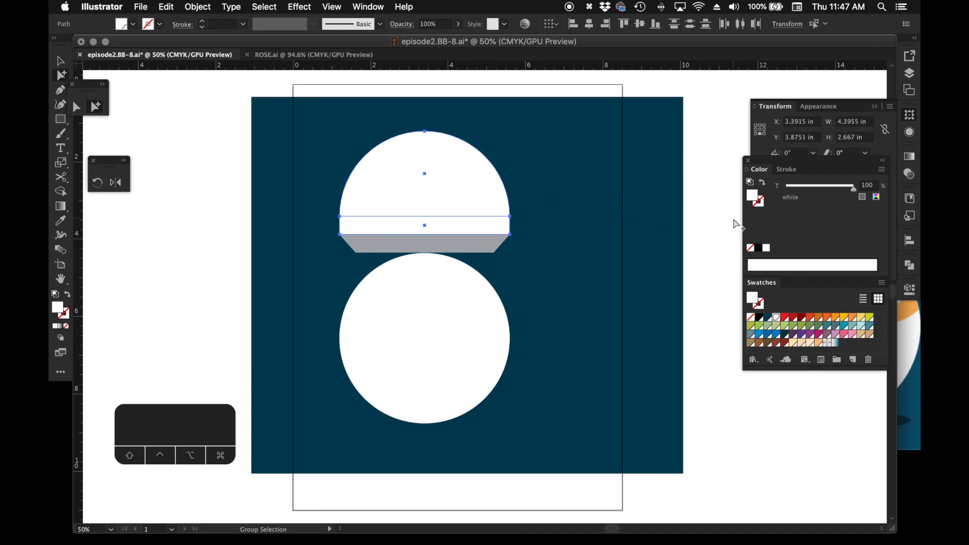
left_click(908, 267)
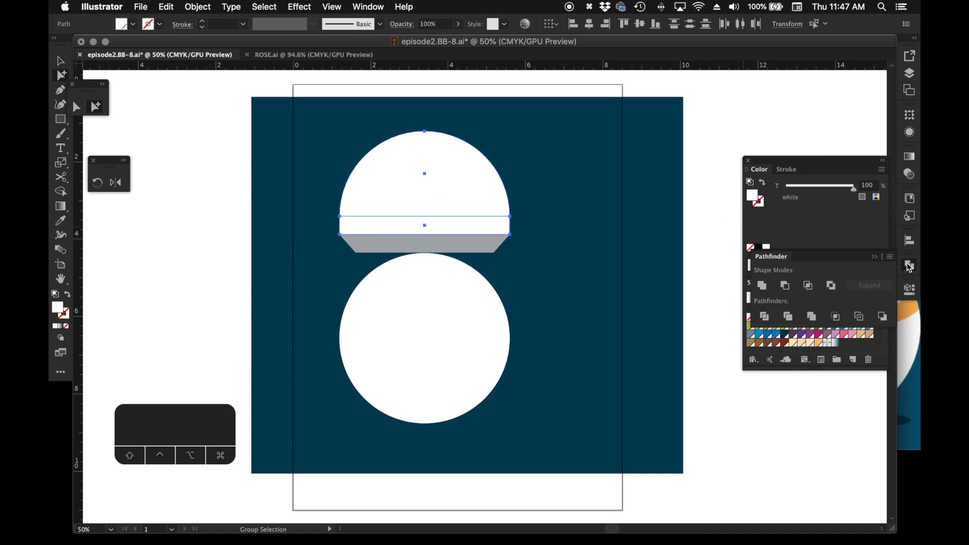
left_click(763, 287)
key("super+shift+a")
- Draw a circle about 1.53 in across on the dome's upper left for the eye and fill it with rich black
key("l")
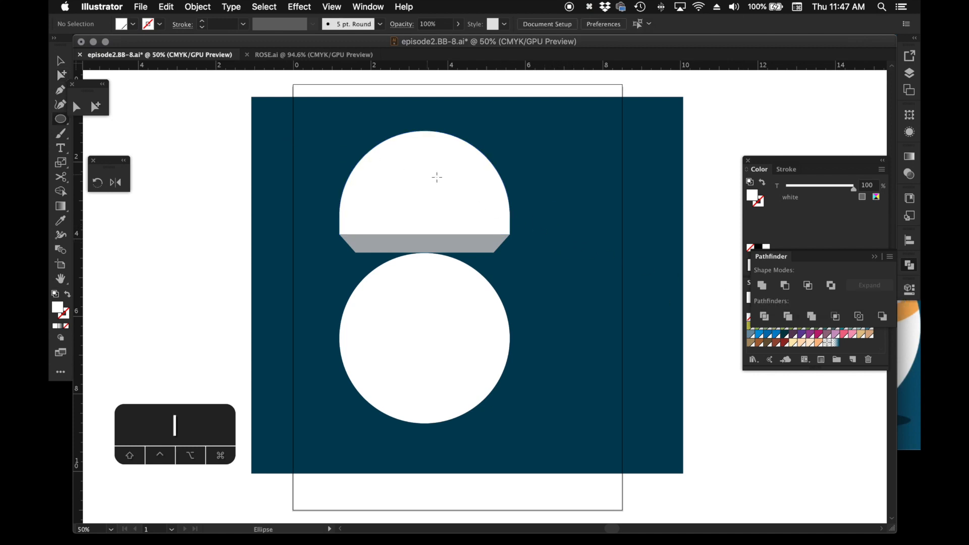
left_click_drag(396, 180, 427, 209)
left_click(759, 317)
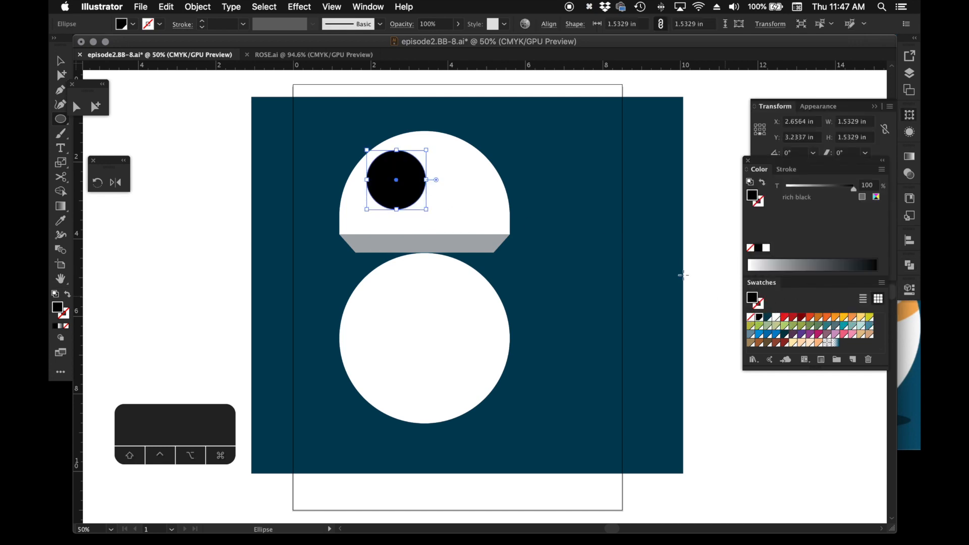
left_click(101, 108)
left_click(204, 144)
- Move all of the droid's shapes together to the right so they sit centred on the slate background
key("space")
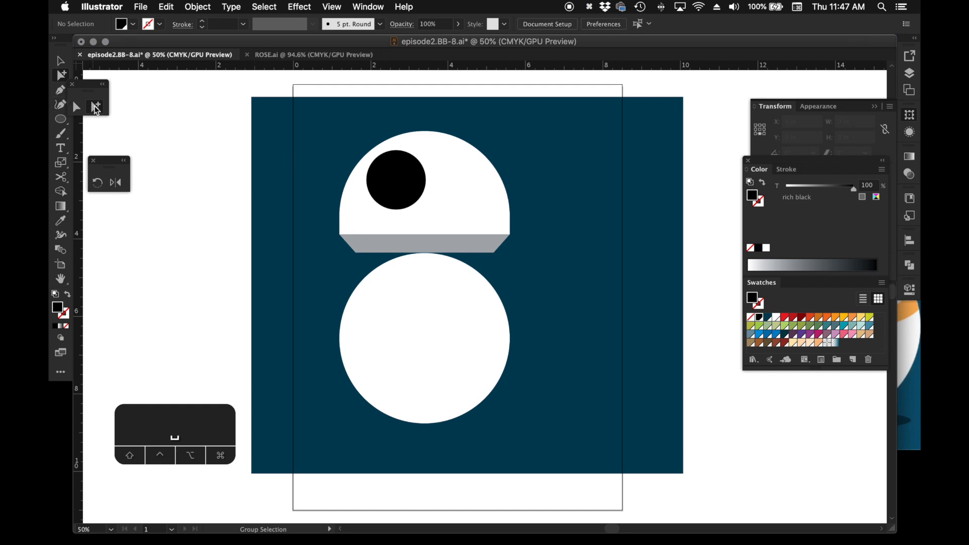
key("space")
left_click_drag(464, 202, 465, 202)
left_click_drag(519, 209, 465, 206)
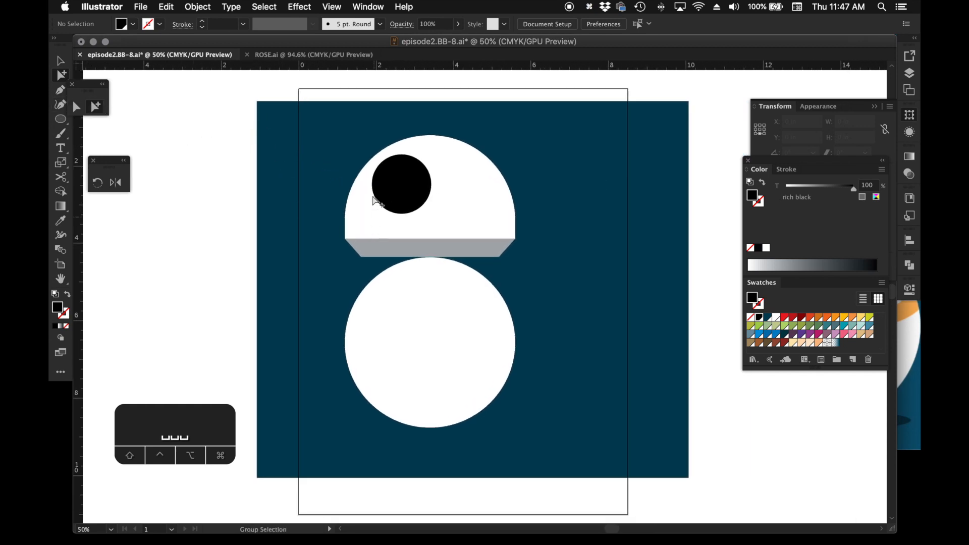
key("v")
left_click_drag(480, 393, 514, 388)
left_click(638, 378)
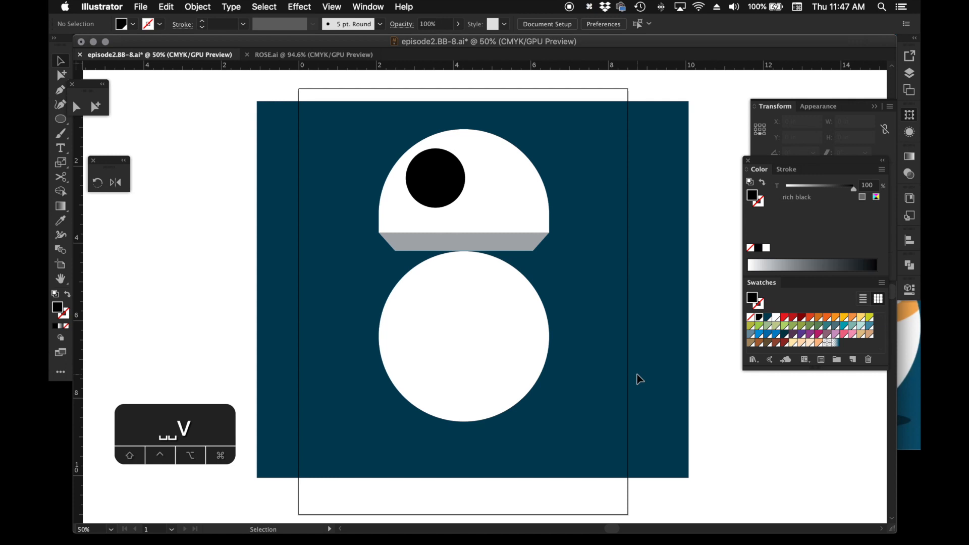
- Try to scale the whole head down proportionally toward the point where it meets the body
left_click(61, 75)
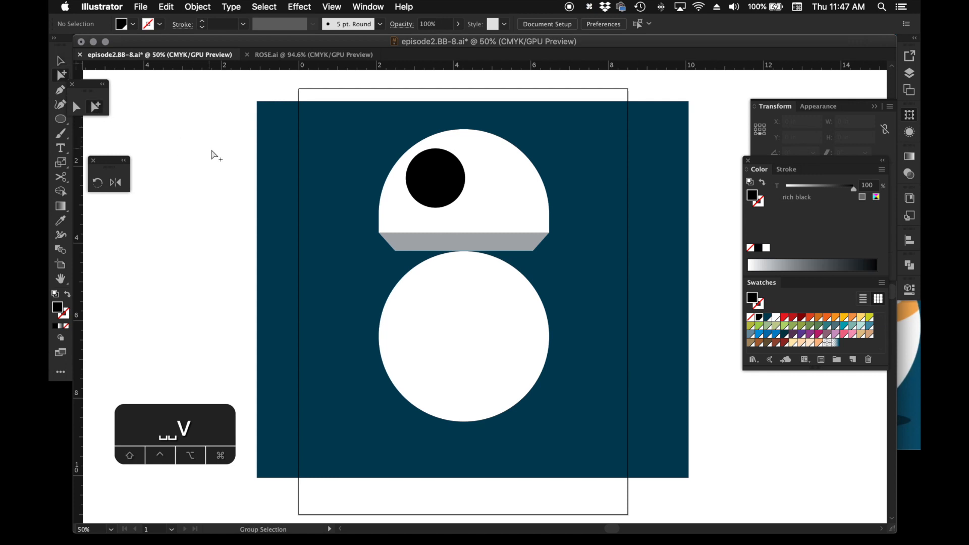
key("v")
left_click_drag(374, 129, 489, 247)
left_click_drag(464, 130, 463, 176)
left_click(580, 206)
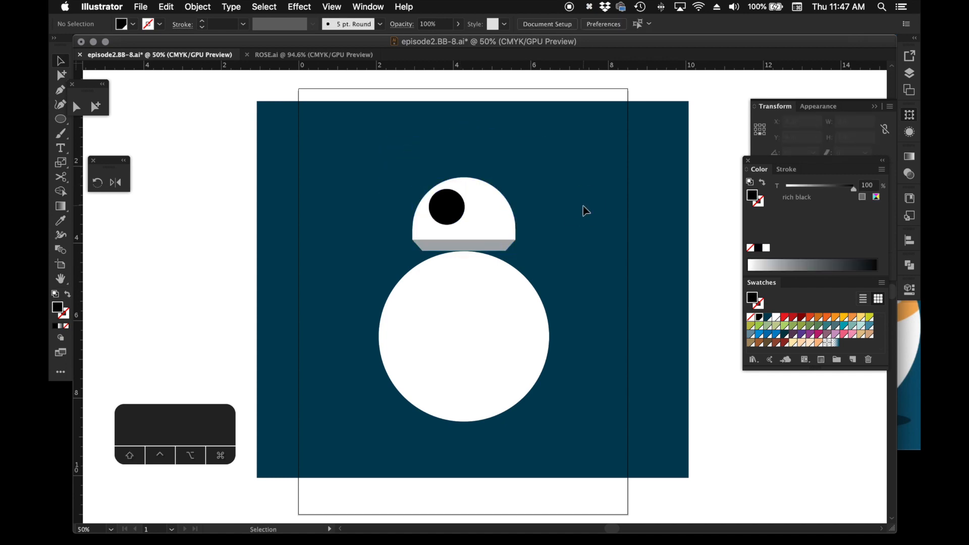
key("super+z")
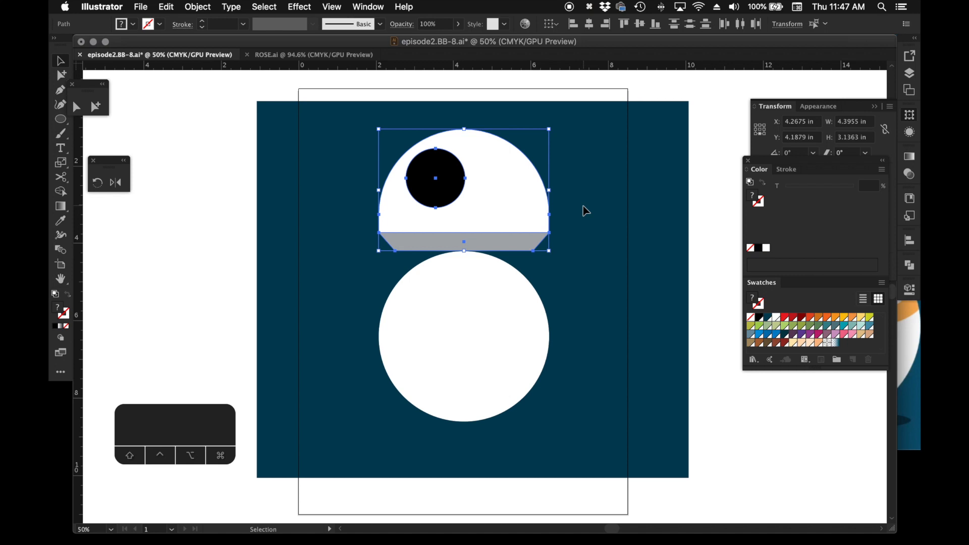
left_click(580, 212)
- Draw a circle about 0.56 in across on the upper left of the black eye and fill it with white
left_click(439, 192)
key("l")
mouse_move(427, 167)
left_mouse_down()
mouse_move(443, 168)
mouse_move(449, 182)
left_mouse_up()
left_click(776, 317)
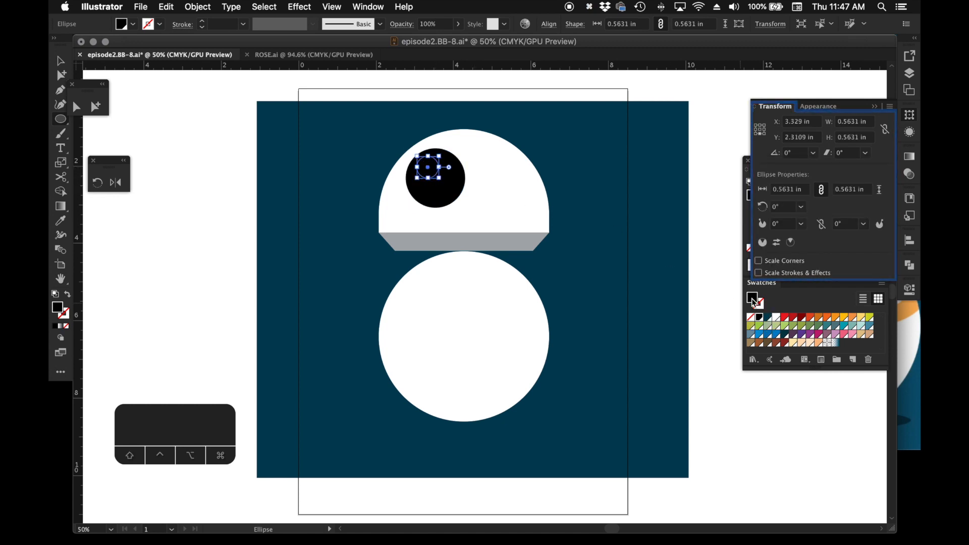
left_click(102, 112)
left_click(158, 114)
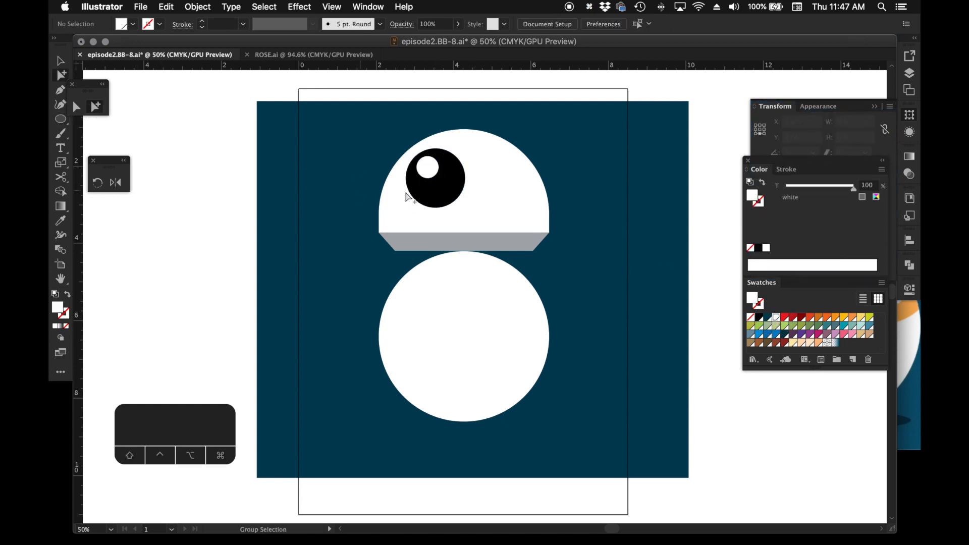
- Draw a circle about 0.25 in across below the white highlight in the eye and fill it with deeper red
left_click(428, 169)
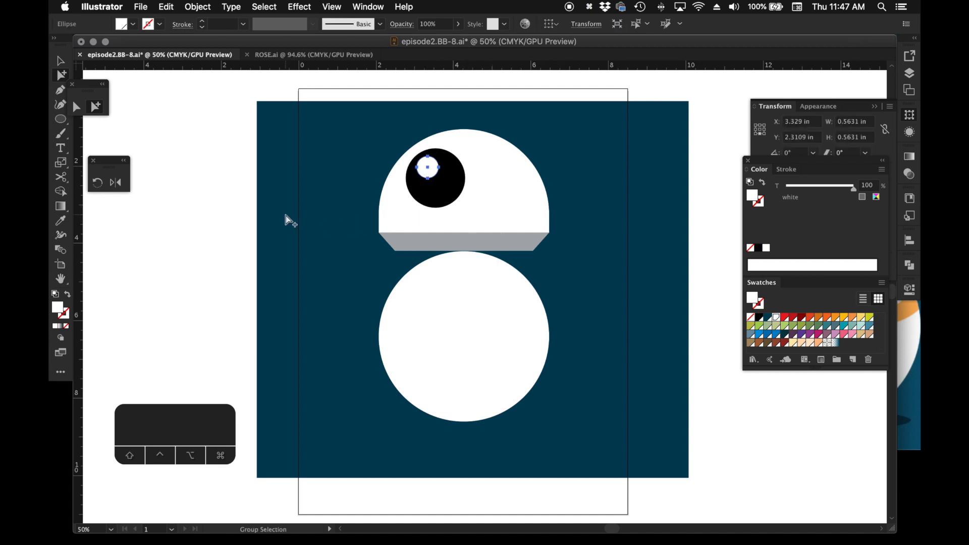
key("l")
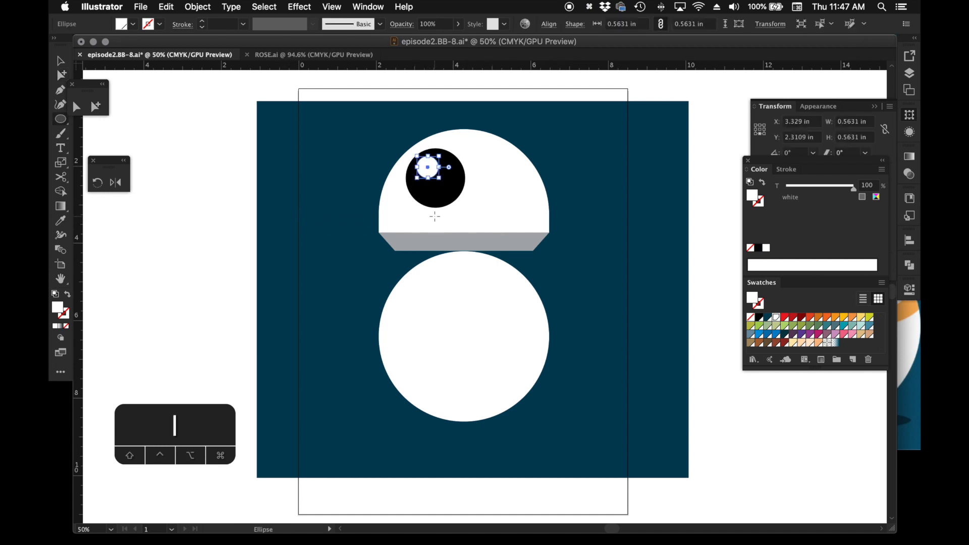
left_click_drag(421, 187, 425, 192)
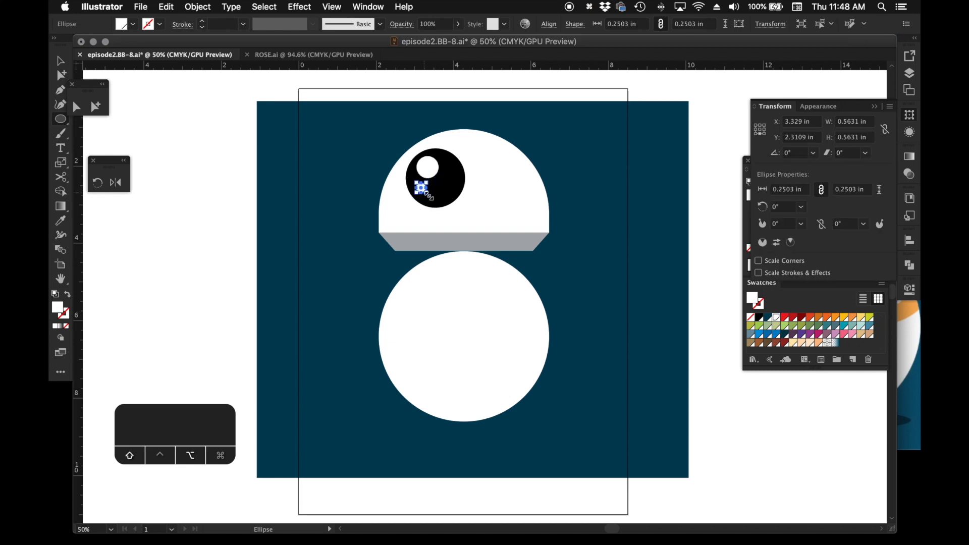
left_click(802, 318)
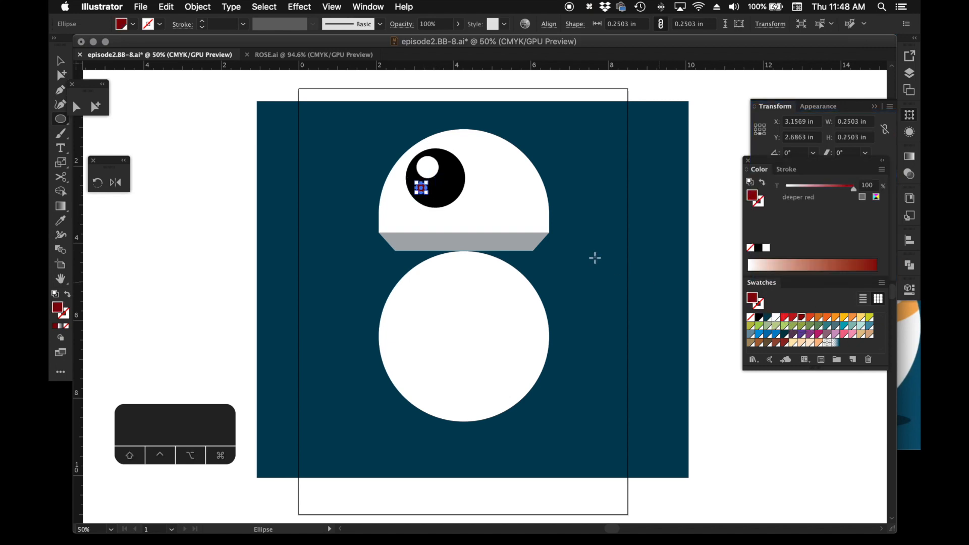
left_click(95, 106)
left_click(141, 119)
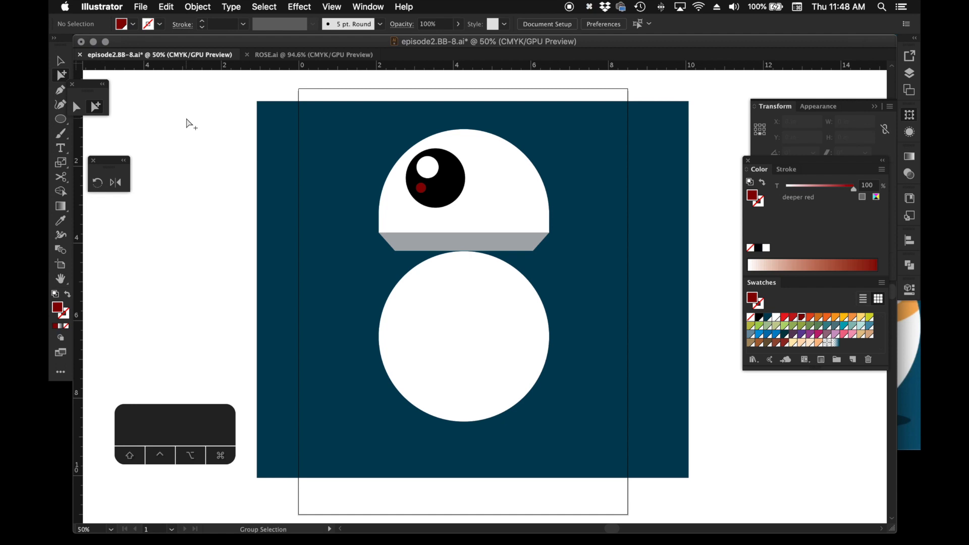
- Move the entire droid slightly down and to the right on the background
key("v")
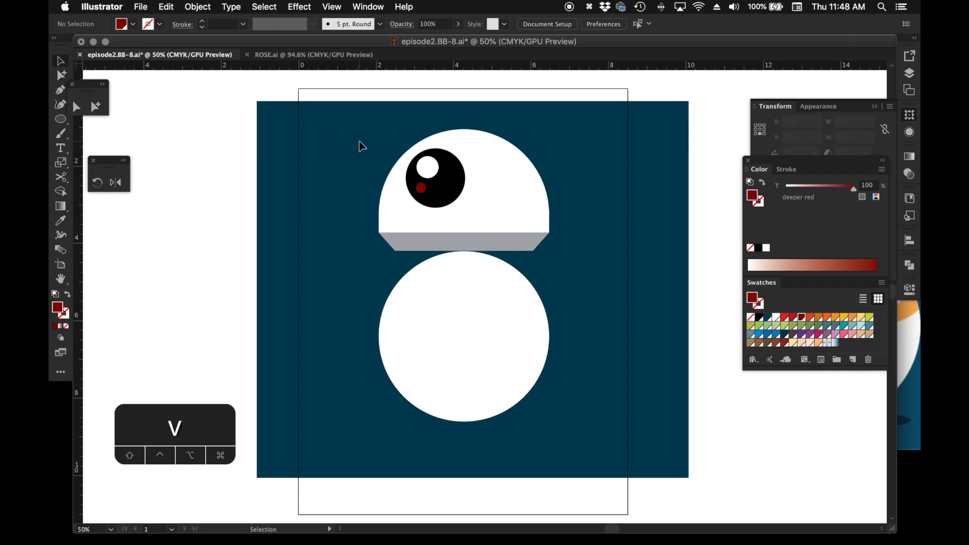
left_click_drag(493, 350, 510, 375)
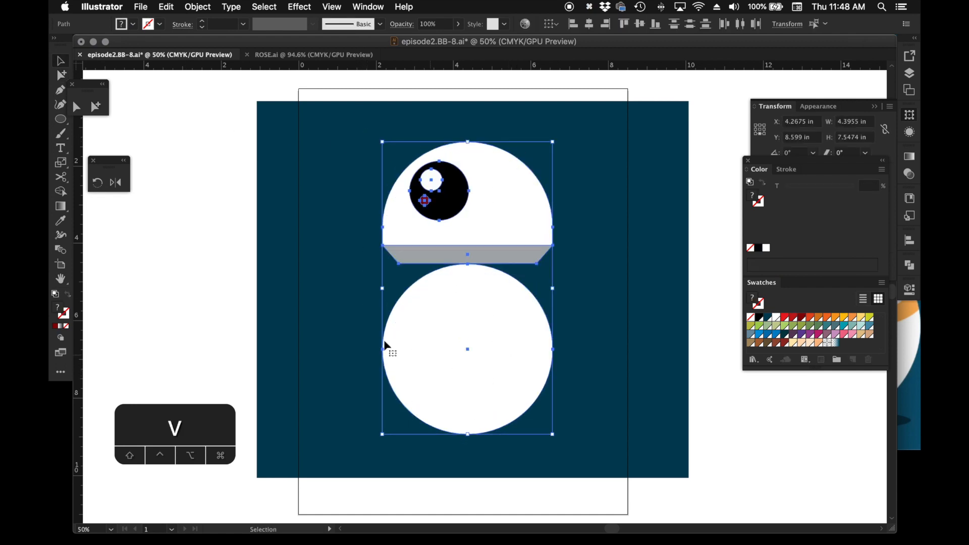
left_click(304, 289)
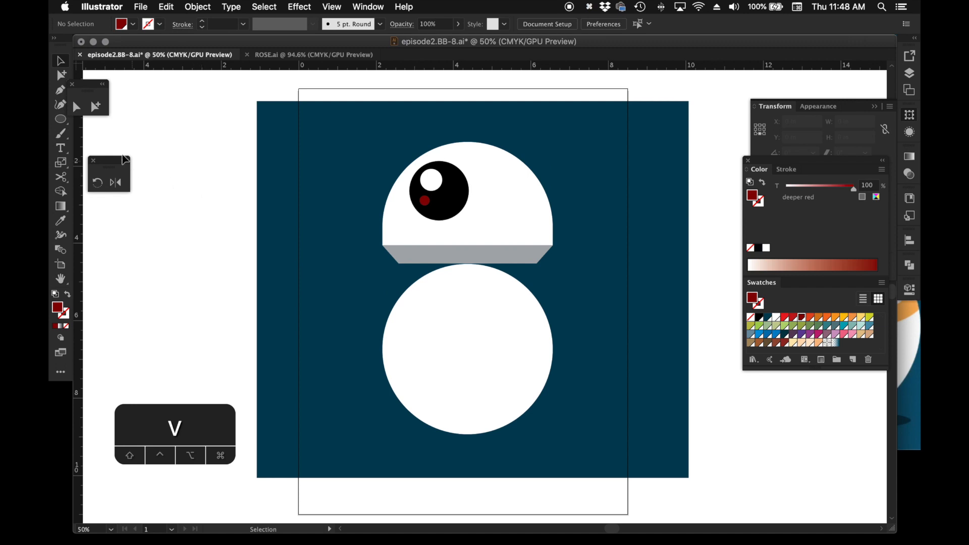
- Draw a rectangle about 1.72 by 0.59 in across the dome's lower right edge and fill it with apricot
left_click(99, 108)
left_click(250, 159)
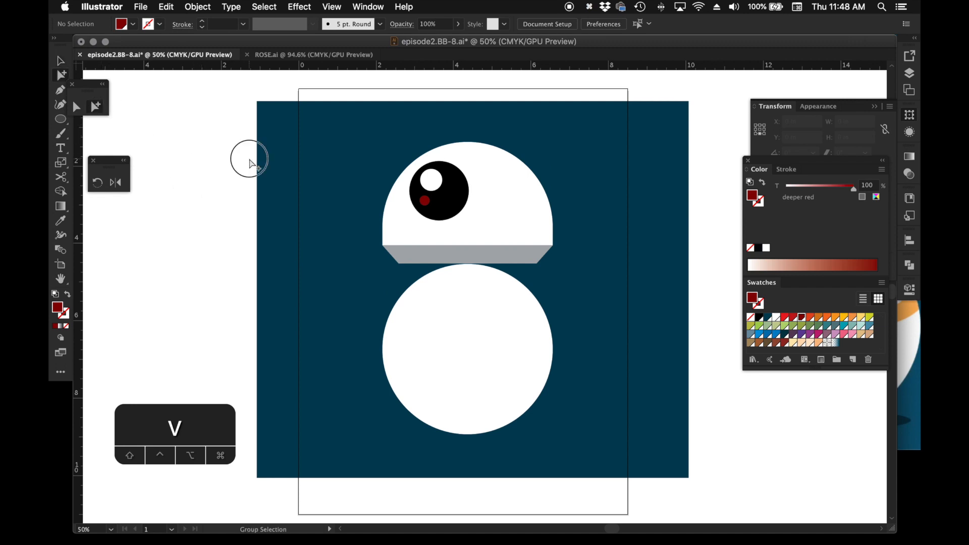
key("m")
mouse_move(568, 212)
left_mouse_down()
mouse_move(502, 225)
mouse_move(501, 235)
left_mouse_up()
left_click(852, 317)
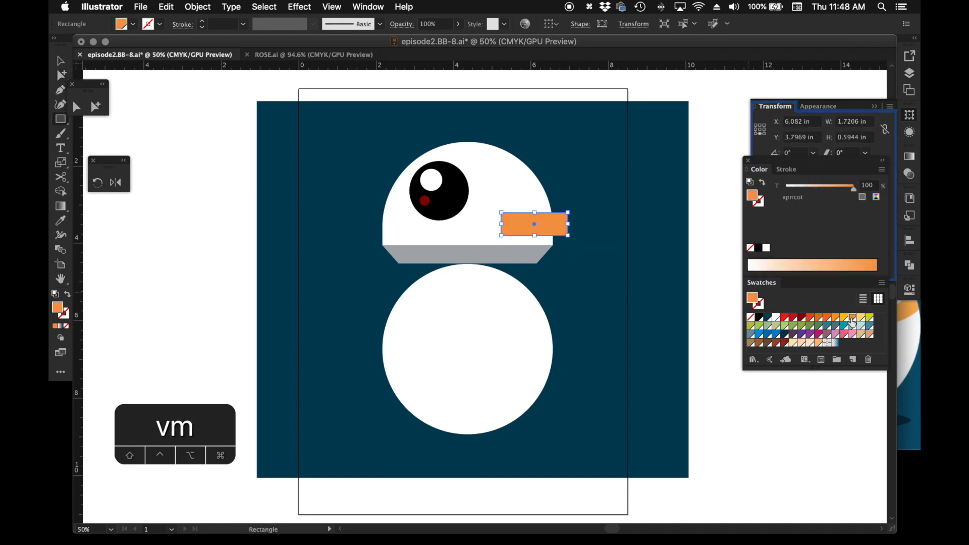
- Duplicate the apricot rectangle straight across so the copy overlaps the dome's left edge
left_click(96, 107)
left_click(145, 126)
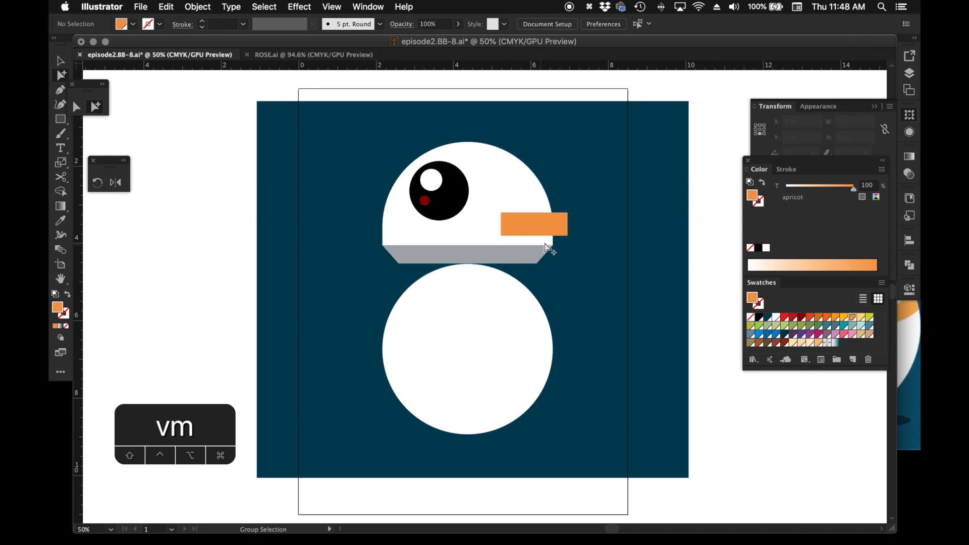
left_click_drag(535, 234, 381, 236)
left_click(297, 232)
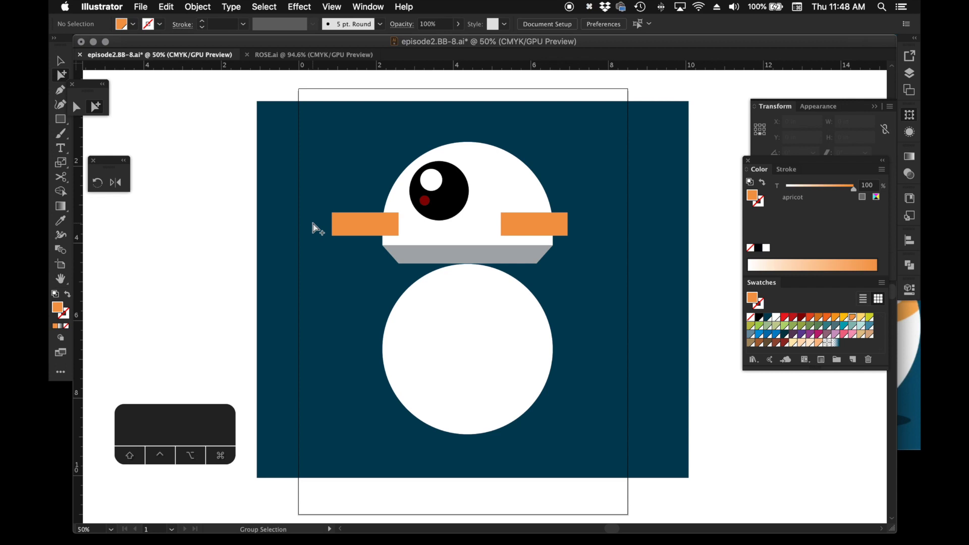
- Bring the white dome to the front, above the eye and both apricot rectangles
key("v")
left_click(568, 227)
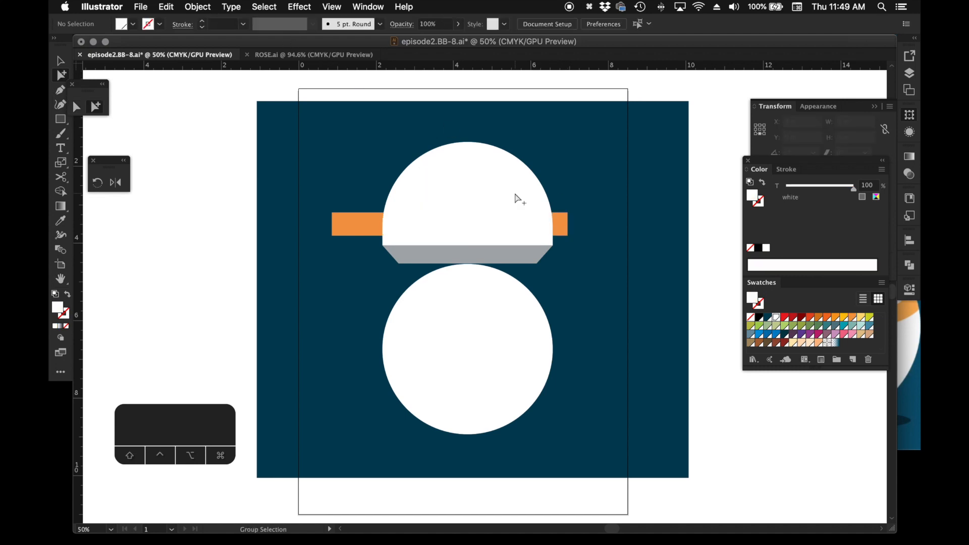
left_click(515, 195)
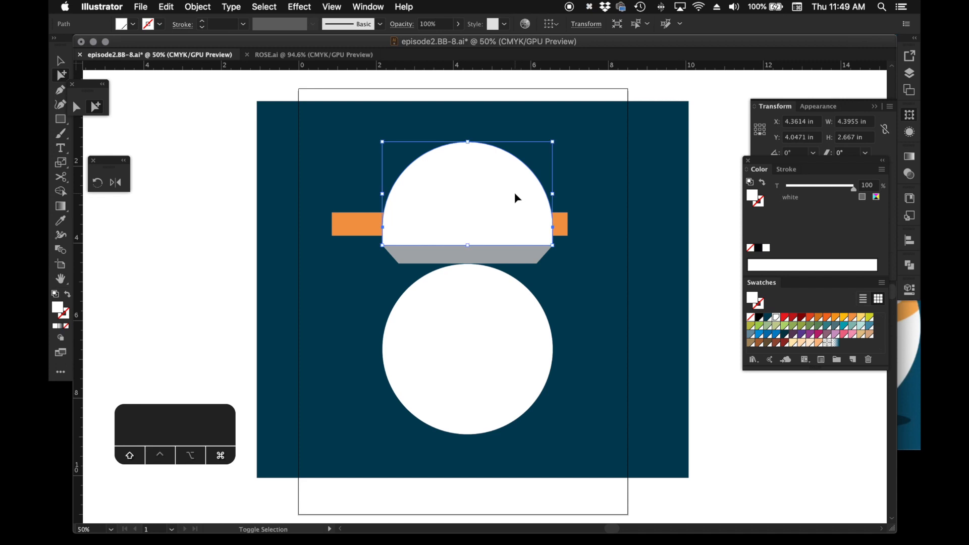
key("super+shift+bracketleft")
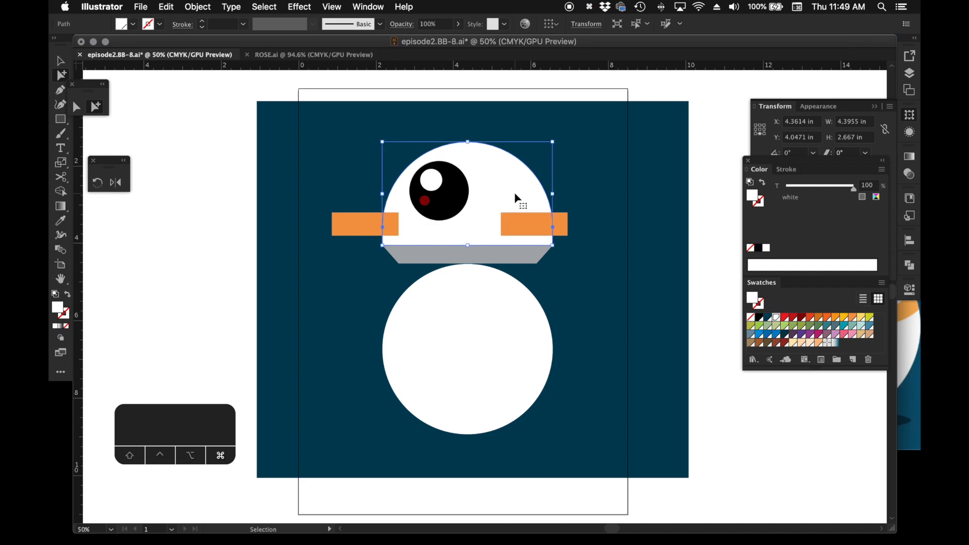
key("super+shift+bracketright")
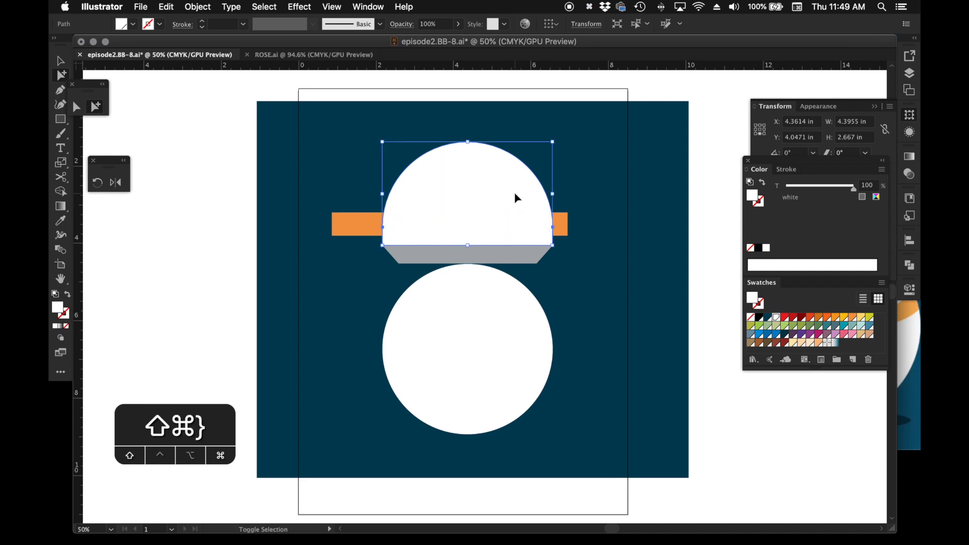
left_click(575, 219)
- Make a clipping mask from the dome and both apricot rectangles so the stripes are trimmed to the dome's outline
left_click(550, 223)
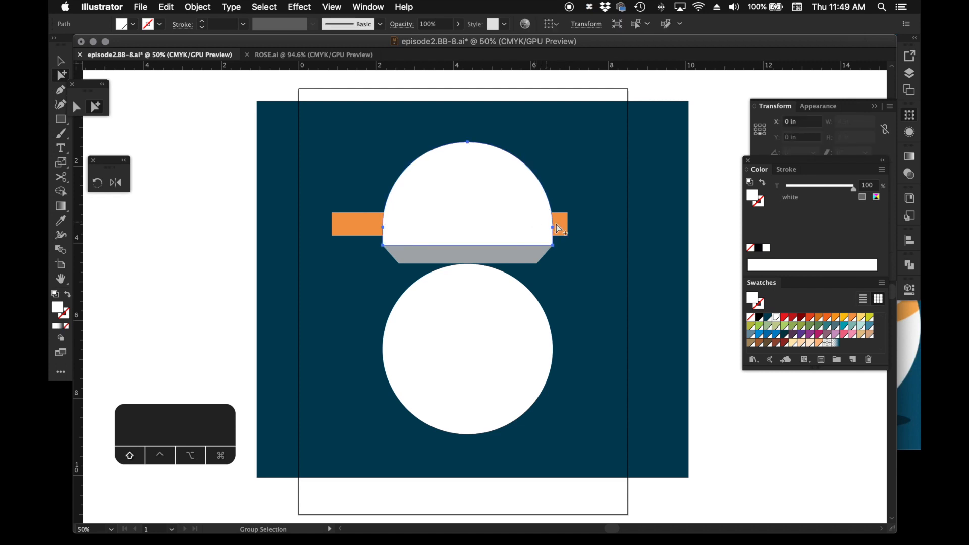
left_click(564, 229, "shift")
left_click(358, 227, "shift")
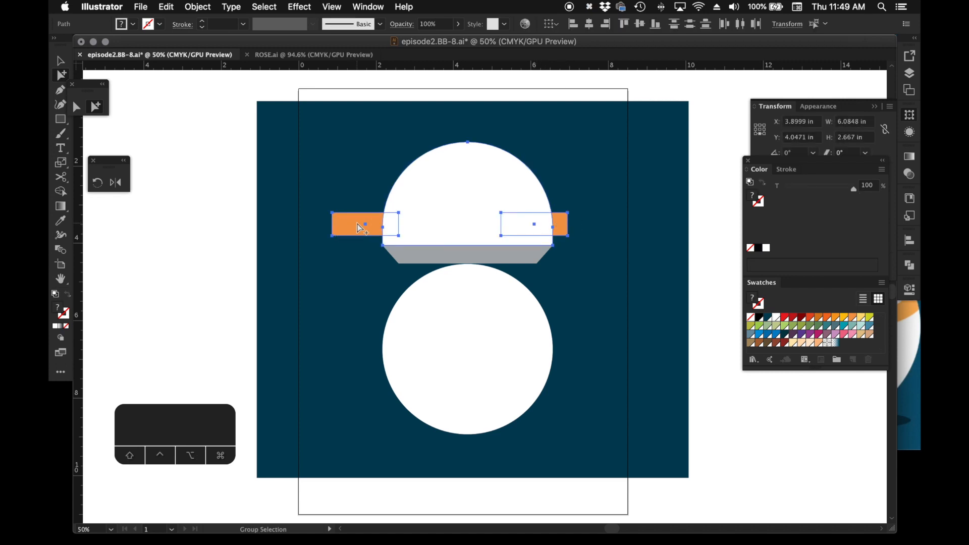
key("super+7")
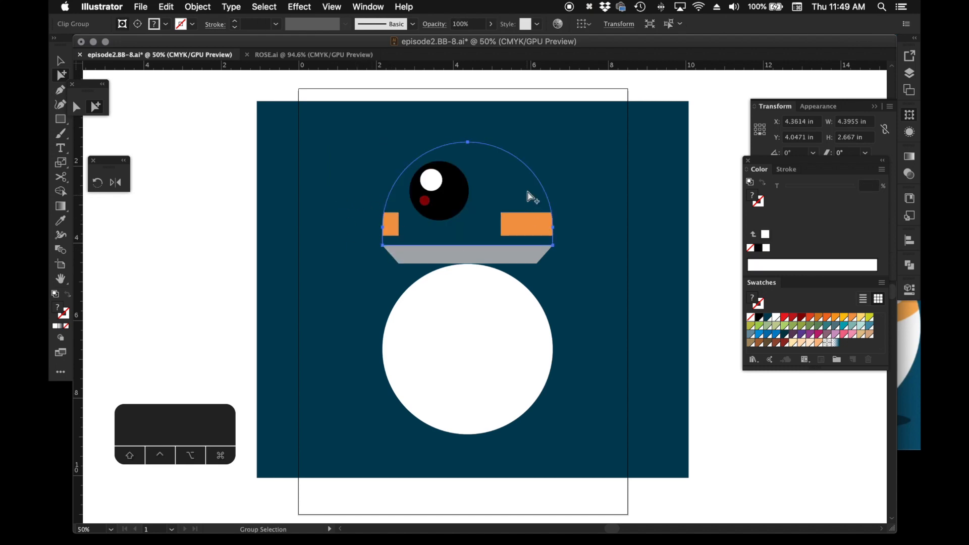
- Fill the dome-shaped clipping path with the white swatch and clear the selection
left_click(566, 193)
key("a")
left_click(548, 197)
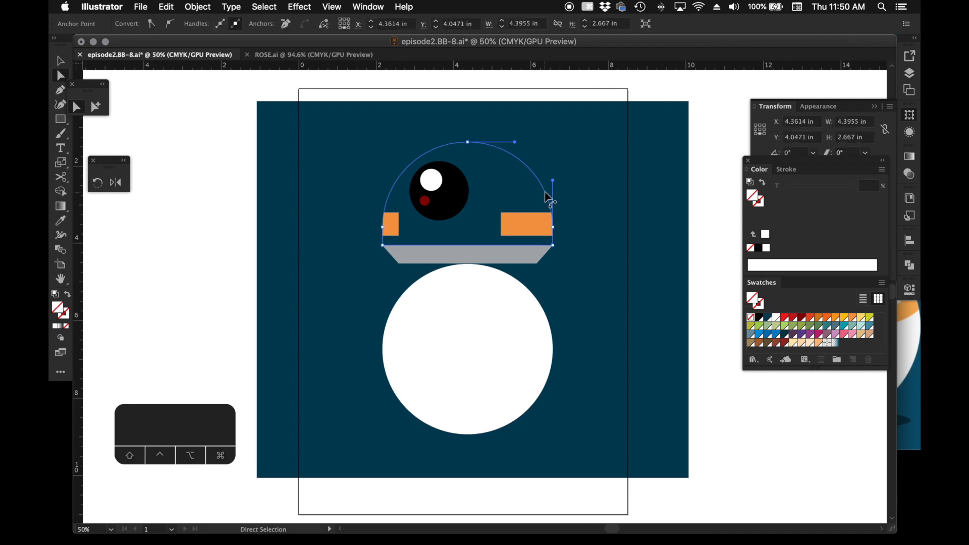
left_click(777, 319)
key("super+shift+a")
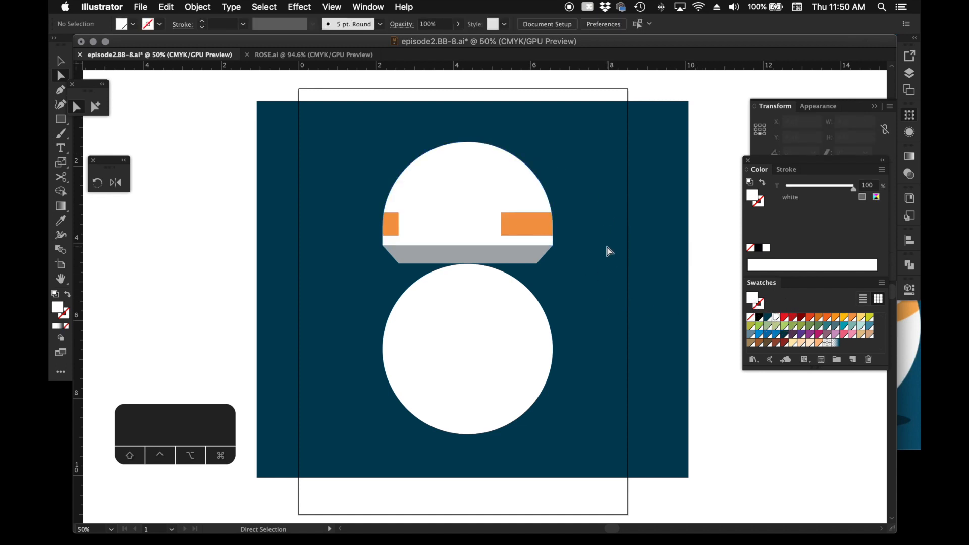
left_click(95, 106)
key("v")
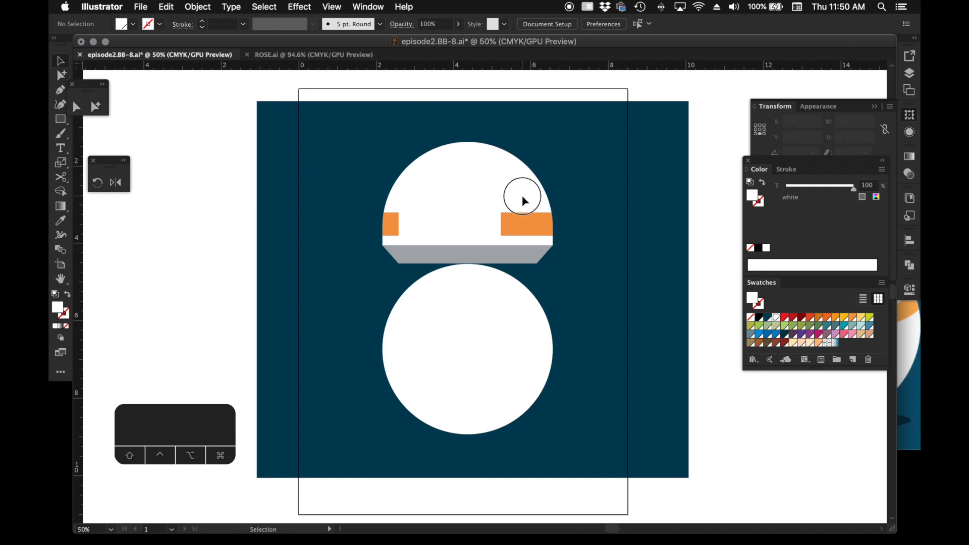
- Send the clipped dome group behind the black eye and clear the selection
left_click(551, 214)
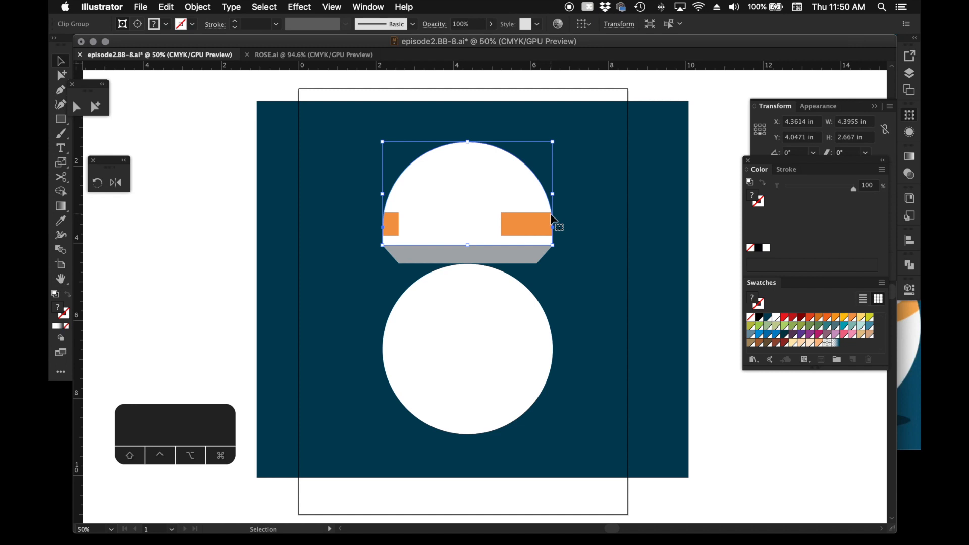
key("super+[")
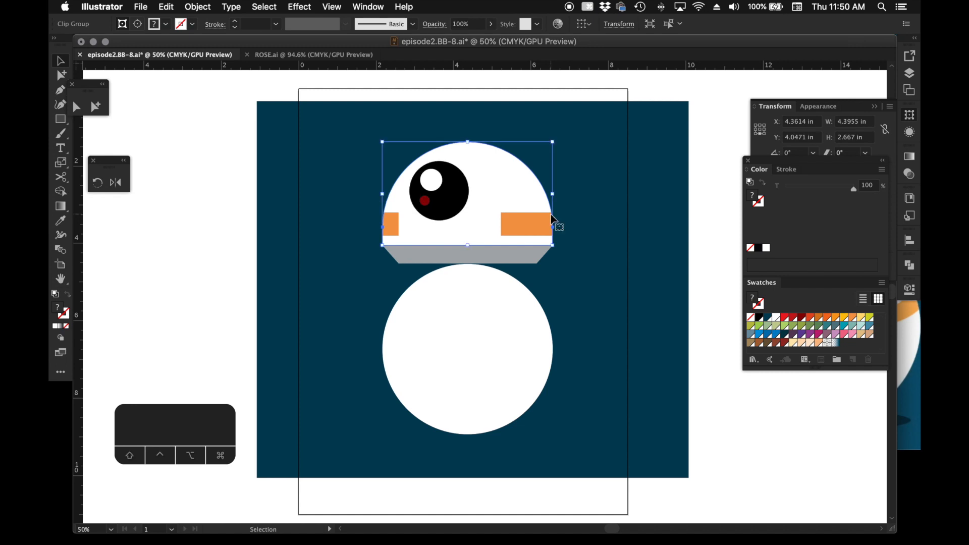
left_click(634, 198)
- Duplicate the dome's large apricot rectangle straight to its left, overlapping the original, and clear the selection
left_click(98, 107)
left_click(529, 239)
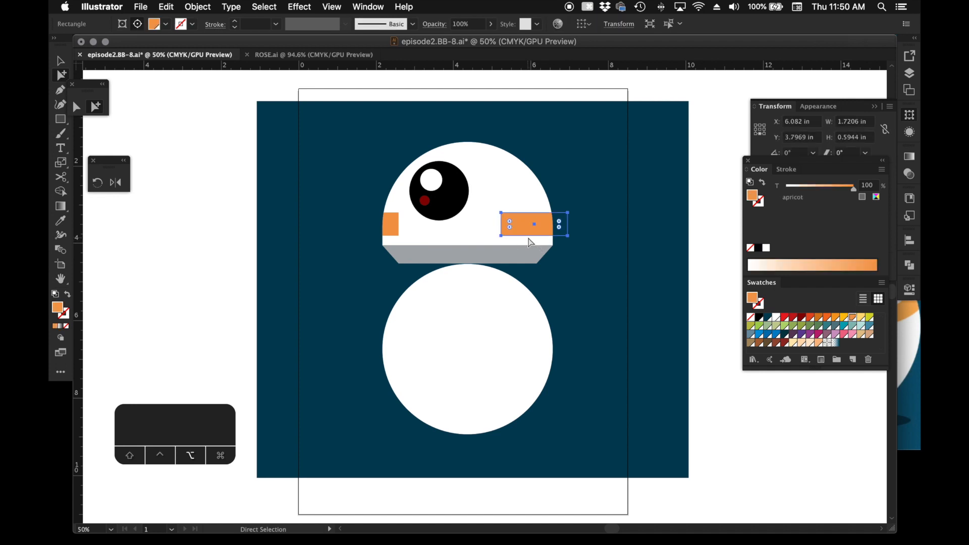
left_click_drag(530, 243, 513, 243)
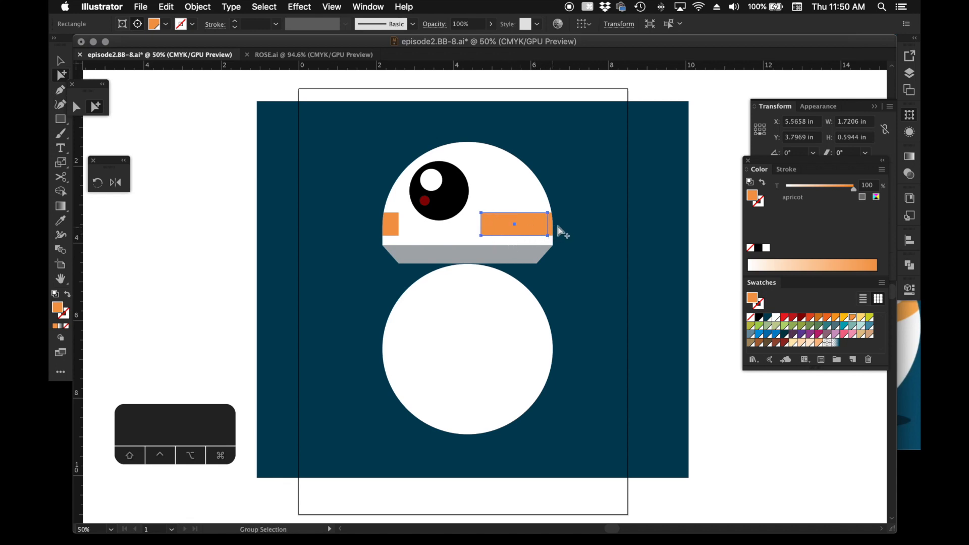
left_click(566, 223)
- Narrow the duplicated apricot rectangle from its right edge into a small block, leaving a white gap before the large stripe
left_click(481, 226)
key("a")
left_click(499, 202)
left_click(481, 222)
left_click_drag(550, 231, 509, 165)
left_click(491, 225, "shift")
key("super+z")
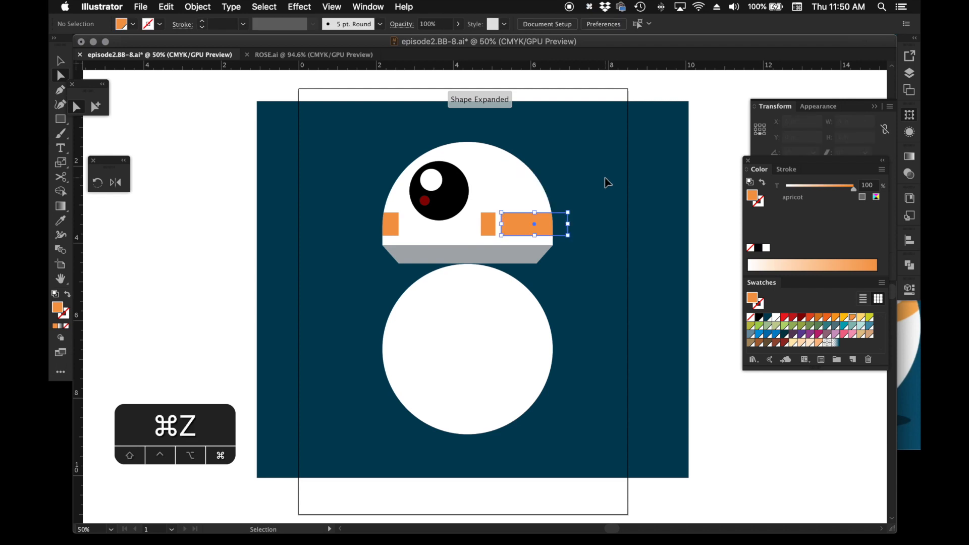
- Duplicate the large apricot stripe up to the dome's crown and reshape the copy into a band about 3.47 by 0.22 in
left_click(95, 106)
left_click(539, 218)
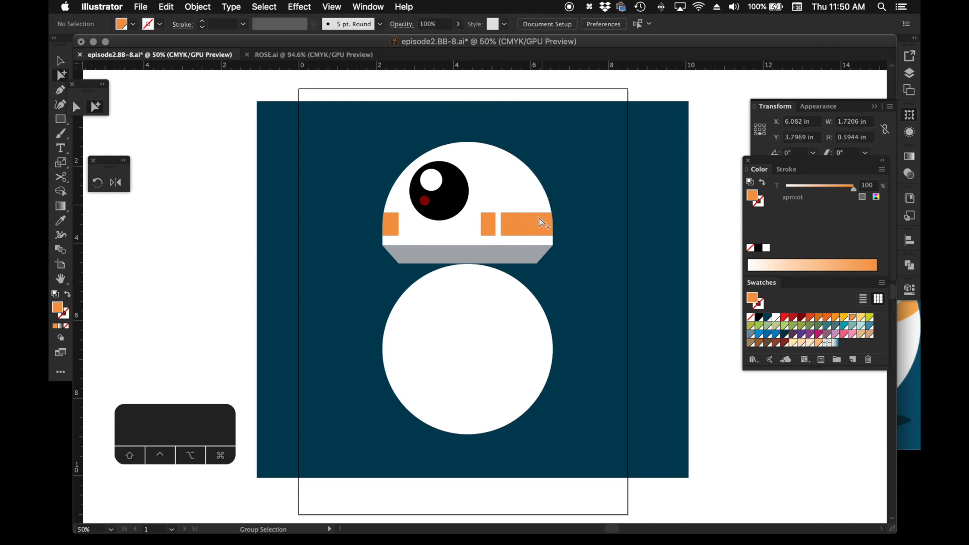
left_click_drag(520, 223, 399, 157)
left_click(490, 171, "shift")
left_click(466, 150)
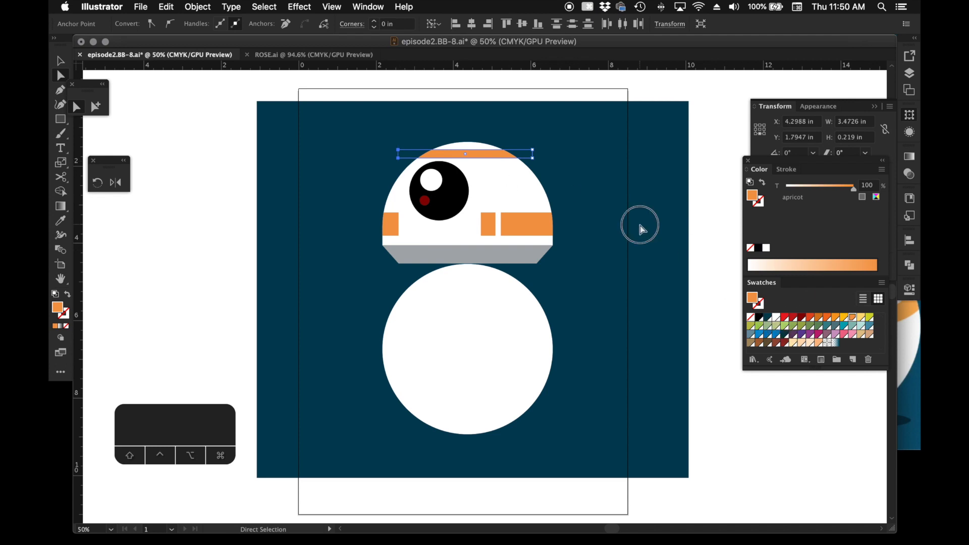
- Duplicate the thin crown band slightly upward and stretch the copy's top edge to about 0.44 in high, past the dome's top
left_click(482, 155, "shift")
left_click(481, 155)
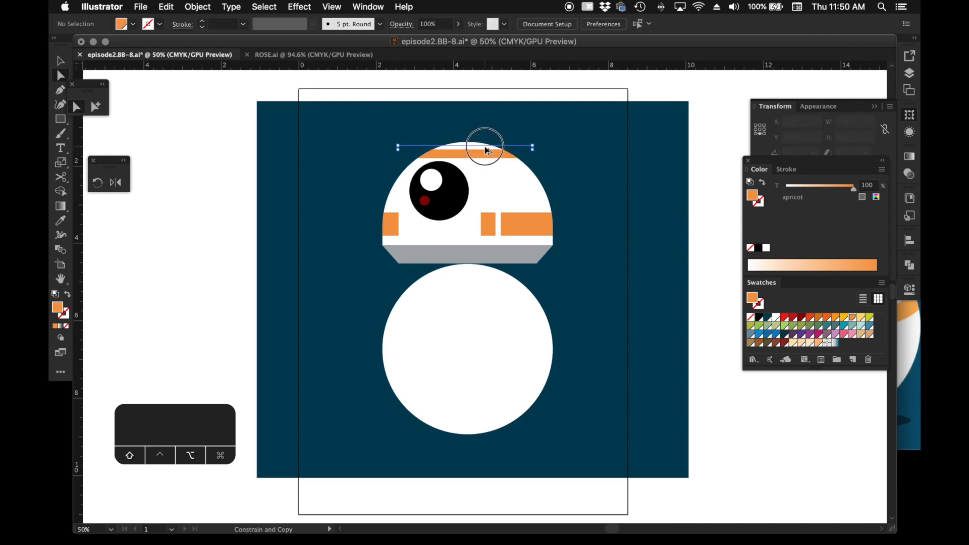
left_click(95, 106)
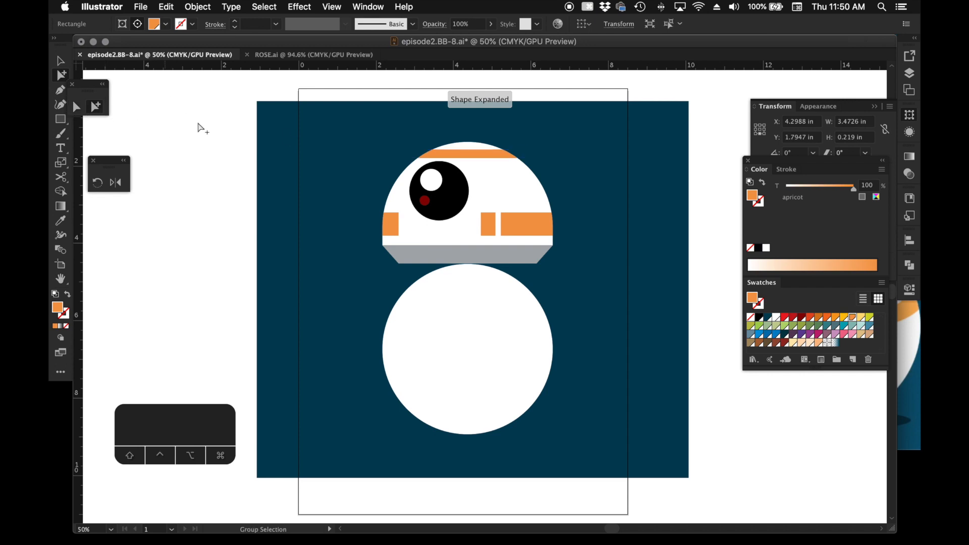
left_click_drag(477, 158, 476, 153)
key("super+shift+a")
key("a")
left_click(472, 144)
left_click(475, 151)
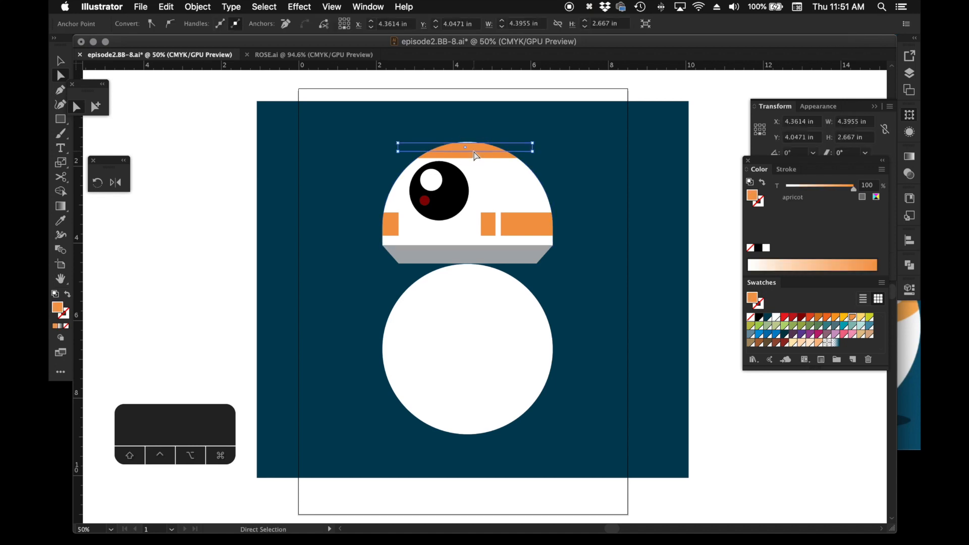
key("v")
left_click_drag(465, 143, 465, 134)
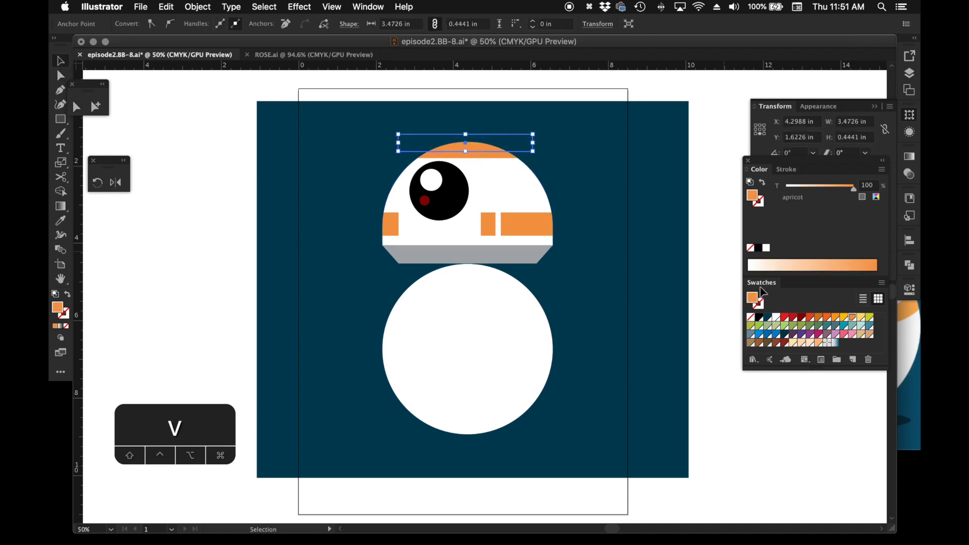
- Fill the uppermost crown band with rich black at a 20% tint and clear the selection
left_click(758, 317)
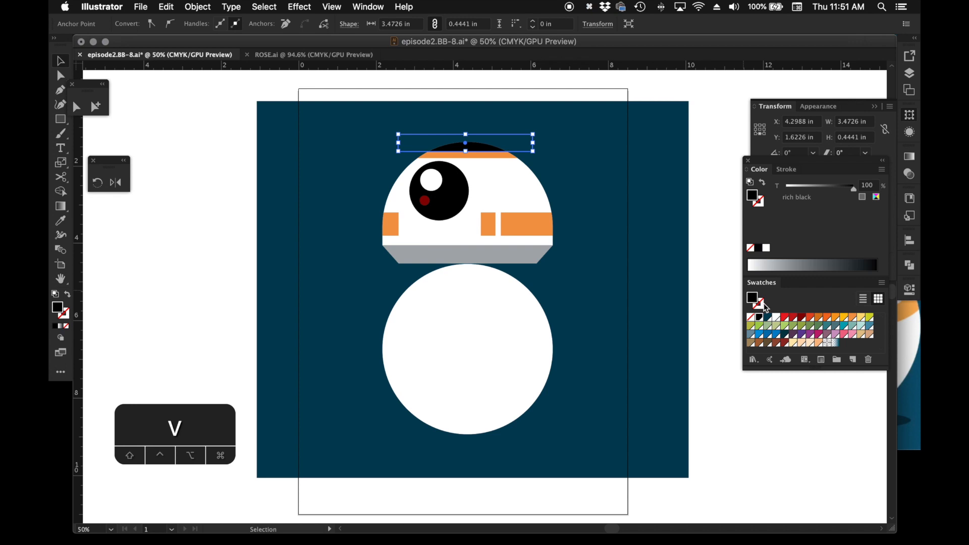
double_click(865, 185)
type("20")
key("Return")
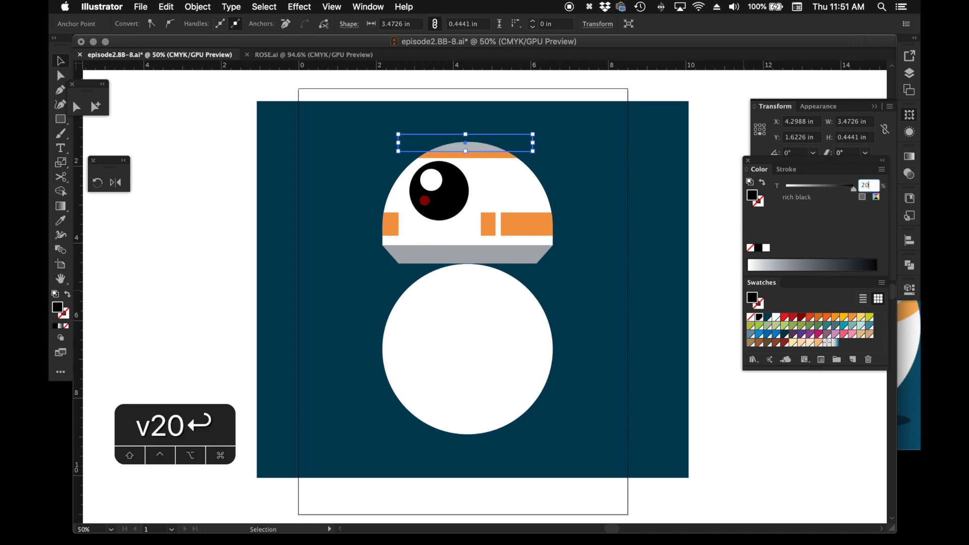
left_click(730, 244)
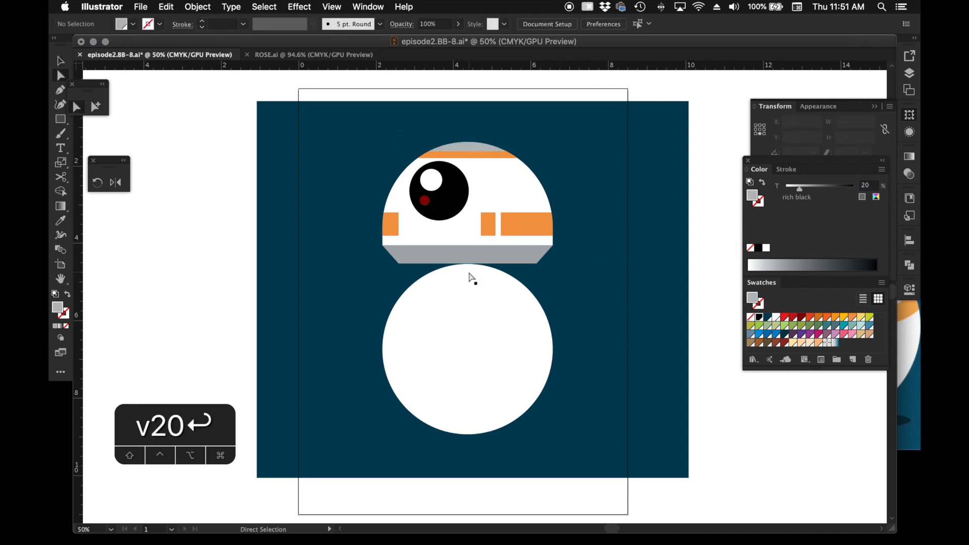
- Add a narrow apricot rectangle copy, about 0.28 in wide, just right of the dome's left stripe
left_click(95, 106)
mouse_move(400, 232)
left_mouse_down()
mouse_move(465, 233)
mouse_move(413, 233)
left_mouse_up()
left_click(375, 230)
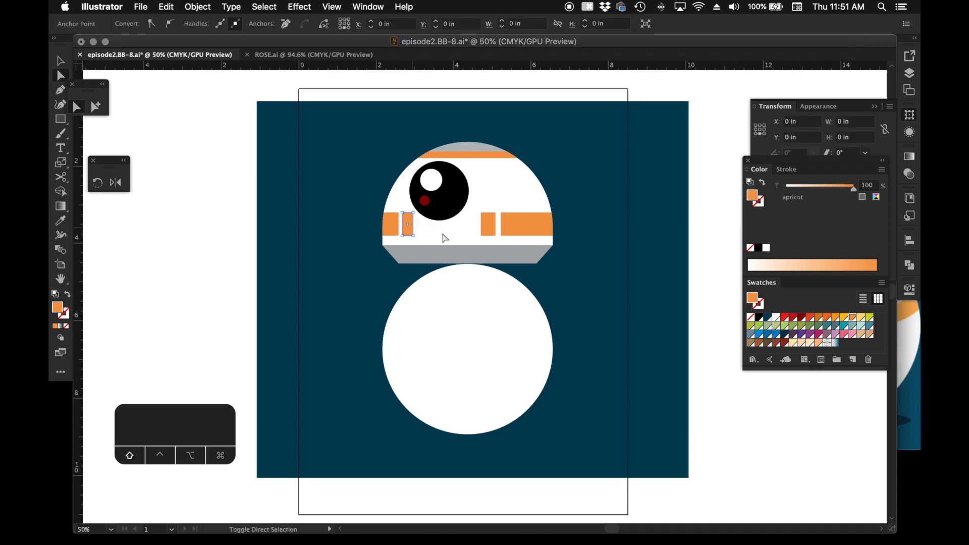
- Give the narrow rectangle a 1 pt black stroke and no fill, and clear the selection
left_click(757, 306)
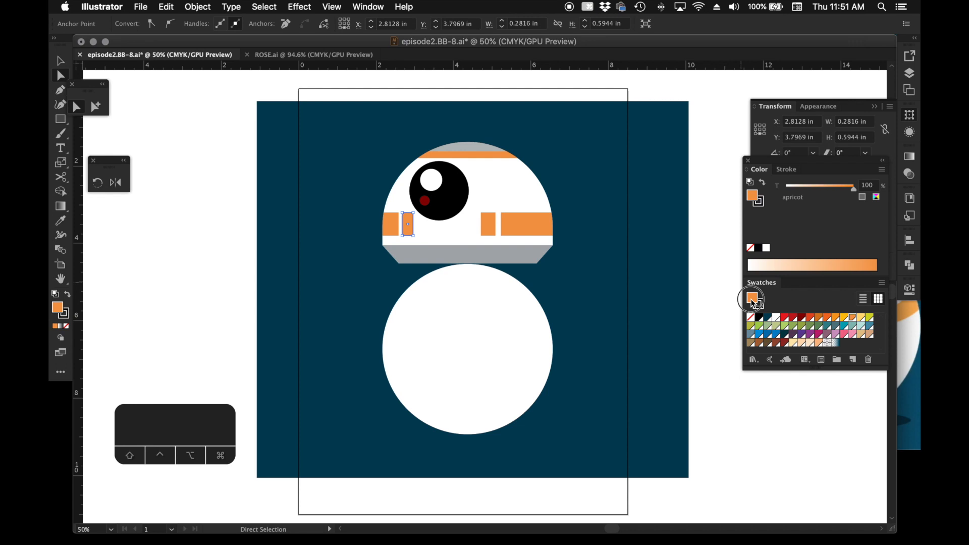
left_click(750, 317)
left_click(327, 231)
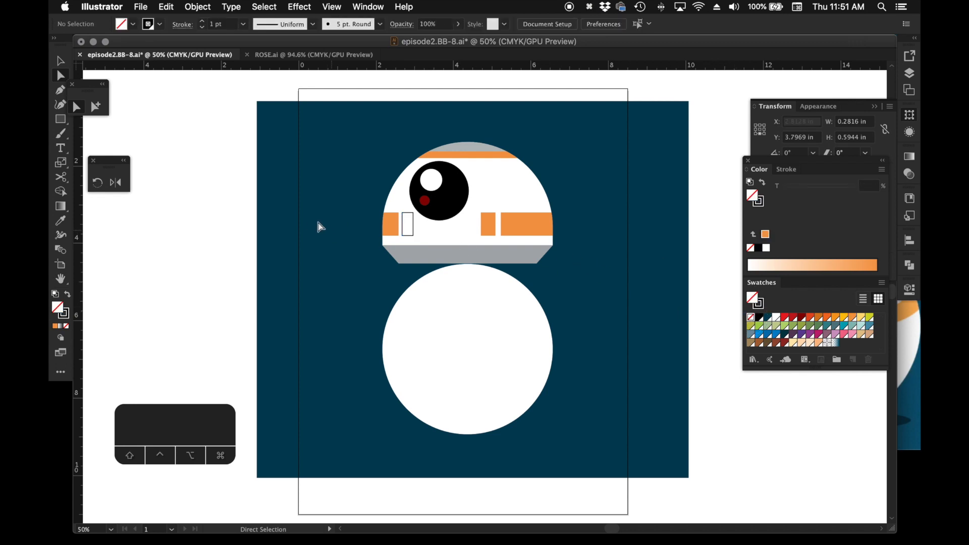
- Copy the outlined rectangle in place and halve the copy's height to form two stacked boxes
key("z")
left_click(563, 255)
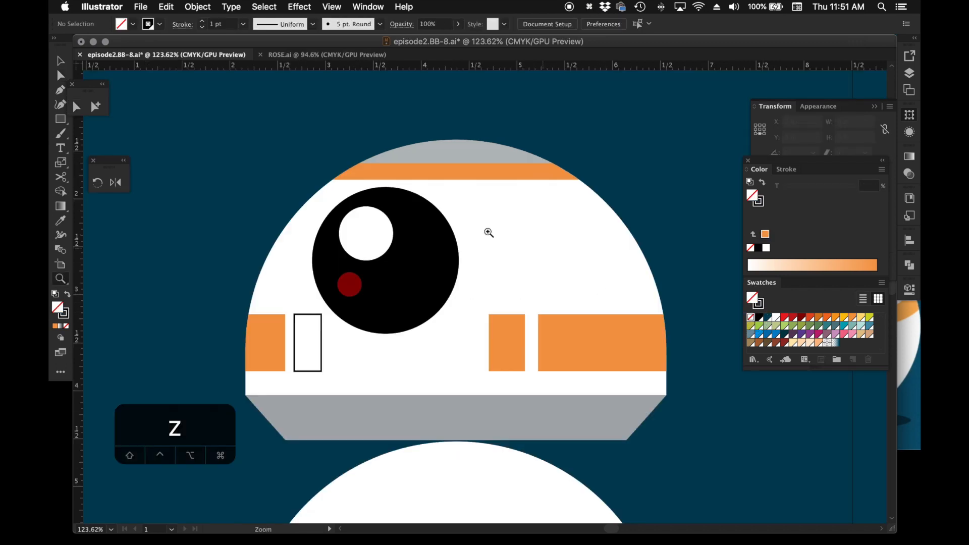
left_click(95, 106)
left_click(323, 343)
key("super+c")
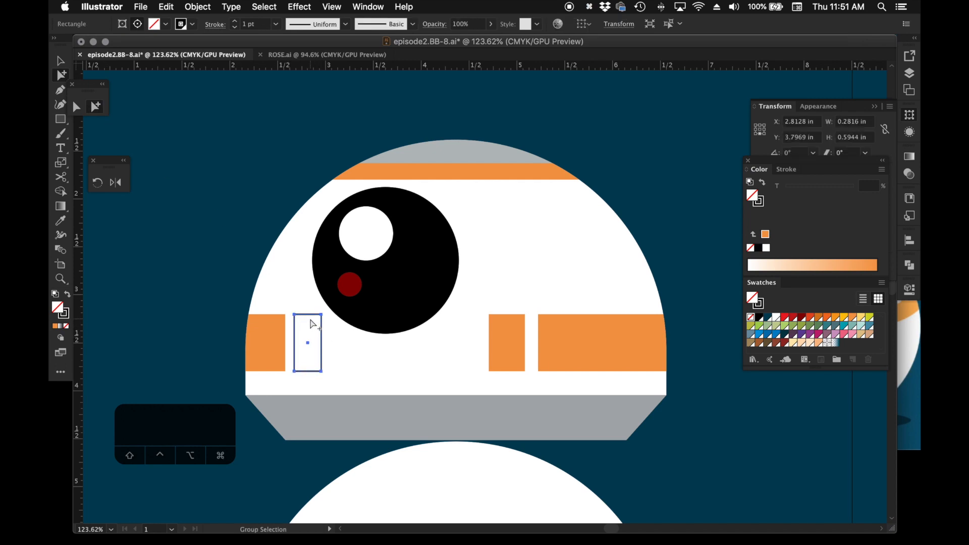
key("v")
left_click_drag(308, 313, 310, 343)
left_click(274, 286)
- Draw an outlined circle about 0.22 in wide below the eye and a larger one beside the small apricot block
key("l")
left_click_drag(375, 360, 384, 372)
key("super+shift+a")
left_click(95, 106)
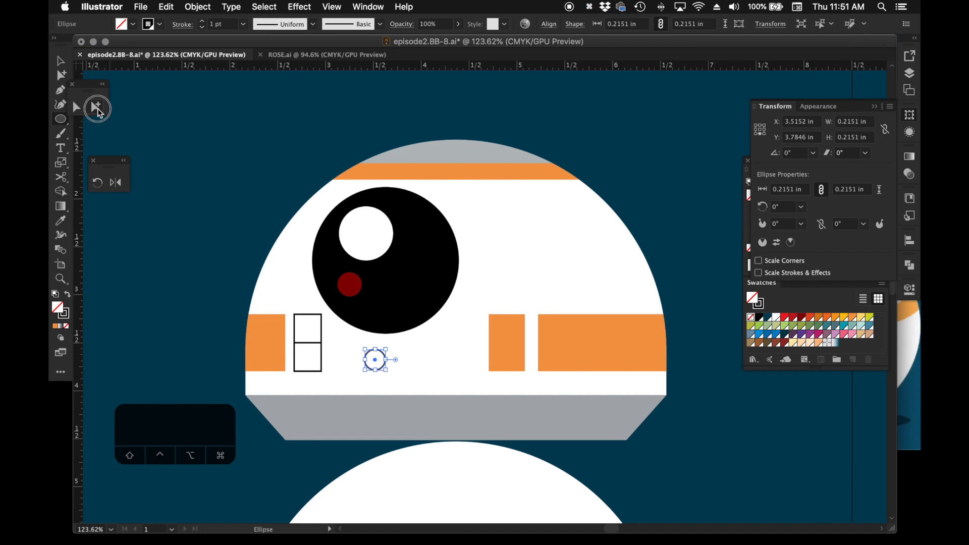
key("l")
left_click_drag(461, 336, 481, 356)
left_click(104, 113)
left_click(162, 134)
- Copy the larger outlined circle in place, scale the copy to about 0.24 in, and fill it with the eye's black
left_click(471, 353)
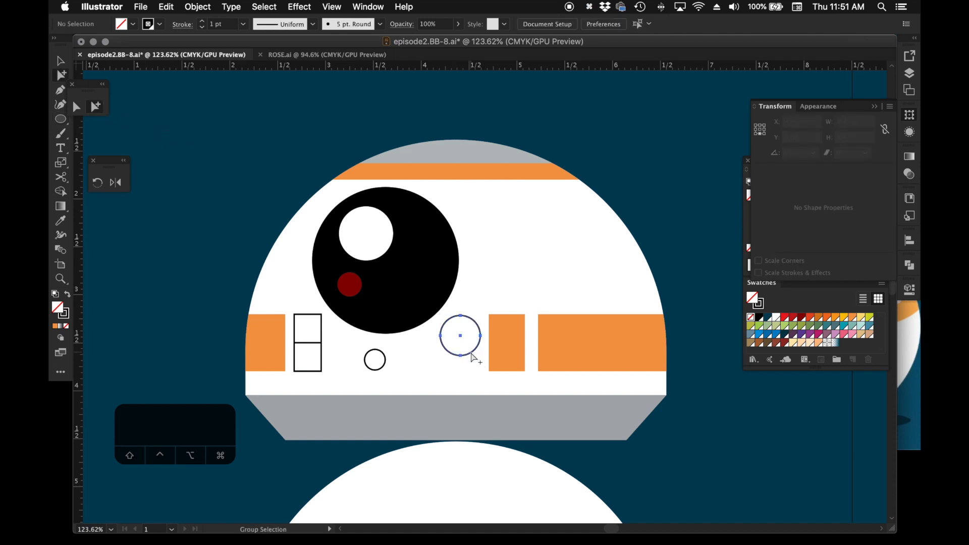
key("super+c")
key("super+f")
key("s")
left_click_drag(483, 363, 473, 350)
key("i")
left_click(430, 292)
key("super+minus")
key("super+minus")
key("super+minus")
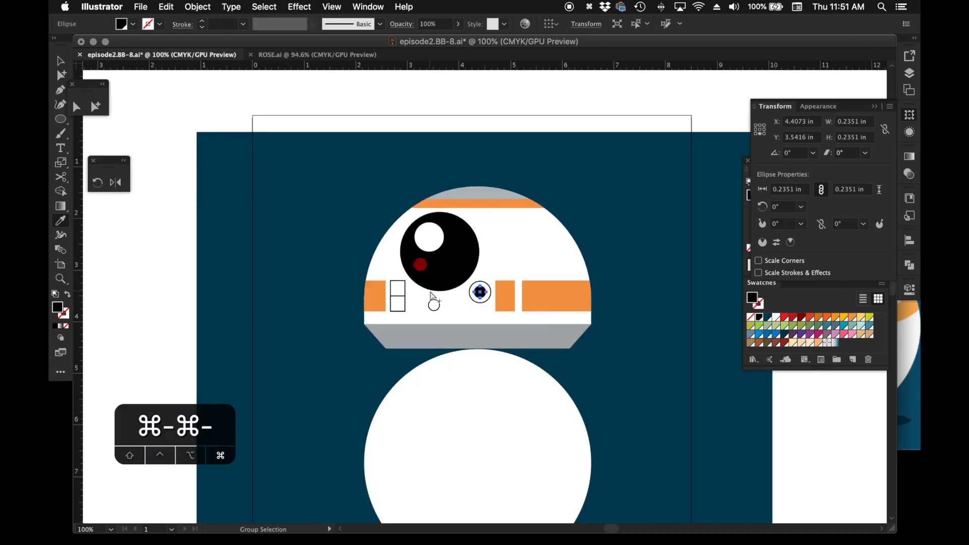
left_click(95, 107)
left_click(320, 206)
- Draw a white circle about 3.47 in wide and position it over the upper right of the body circle
key("space")
left_click_drag(499, 361, 469, 296)
key("l")
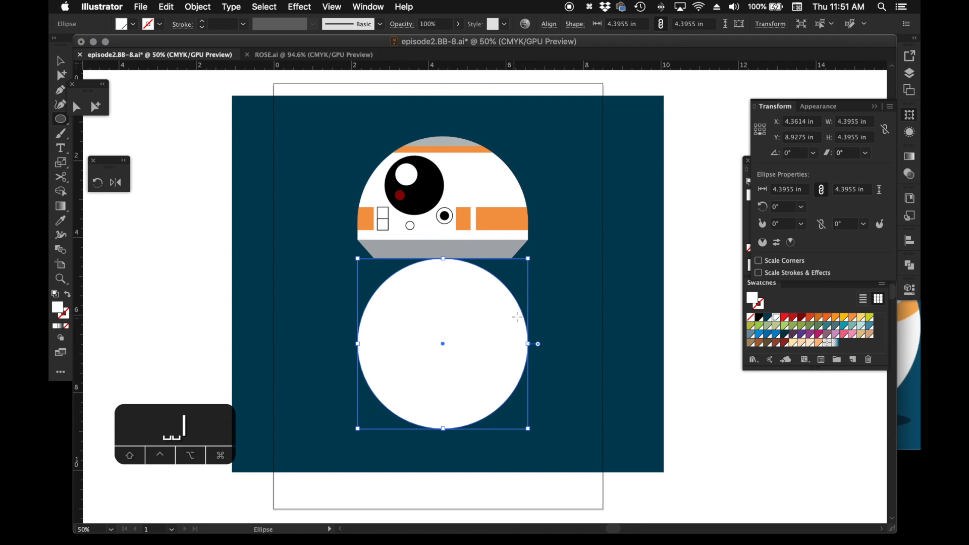
mouse_move(572, 298)
left_mouse_down()
mouse_move(625, 361)
mouse_move(637, 361)
left_mouse_up()
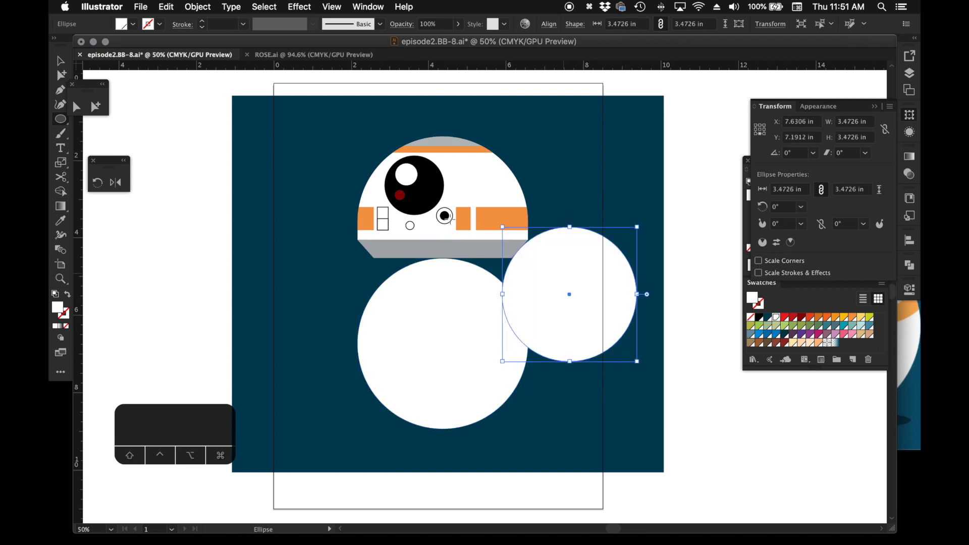
left_click(96, 106)
left_click_drag(547, 304, 509, 315)
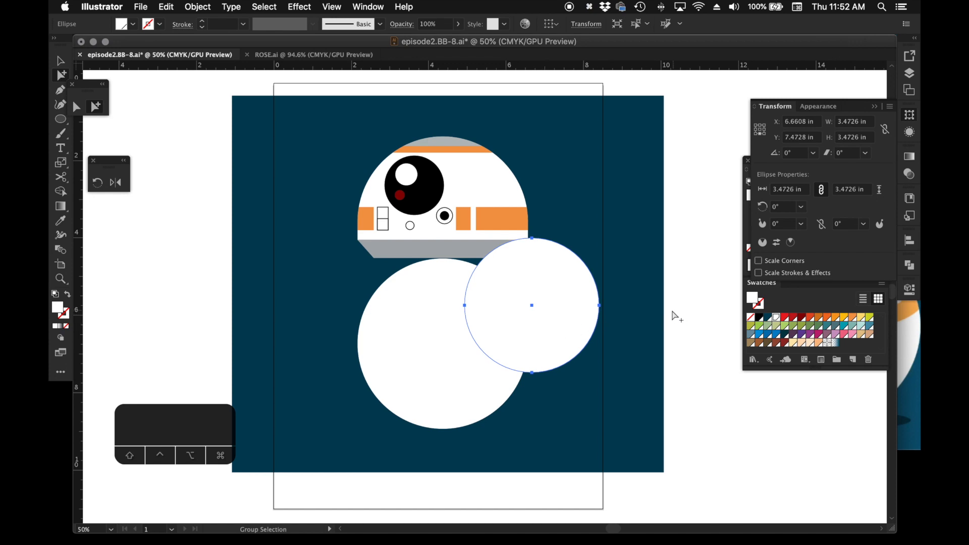
- Fill the new circle with the stripe's apricot color and move it slightly down and left over the body
key("i")
left_click(498, 215)
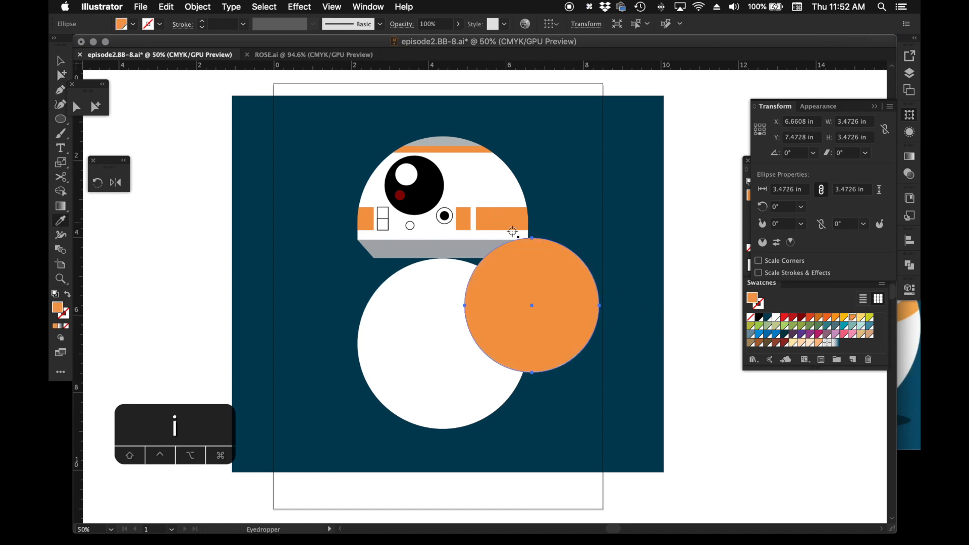
left_click(96, 108)
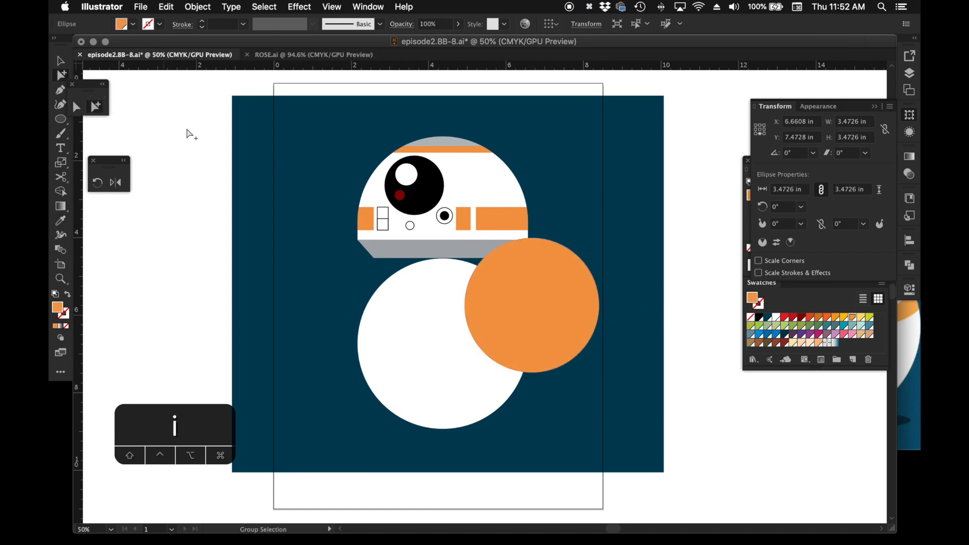
left_click_drag(515, 314, 512, 330)
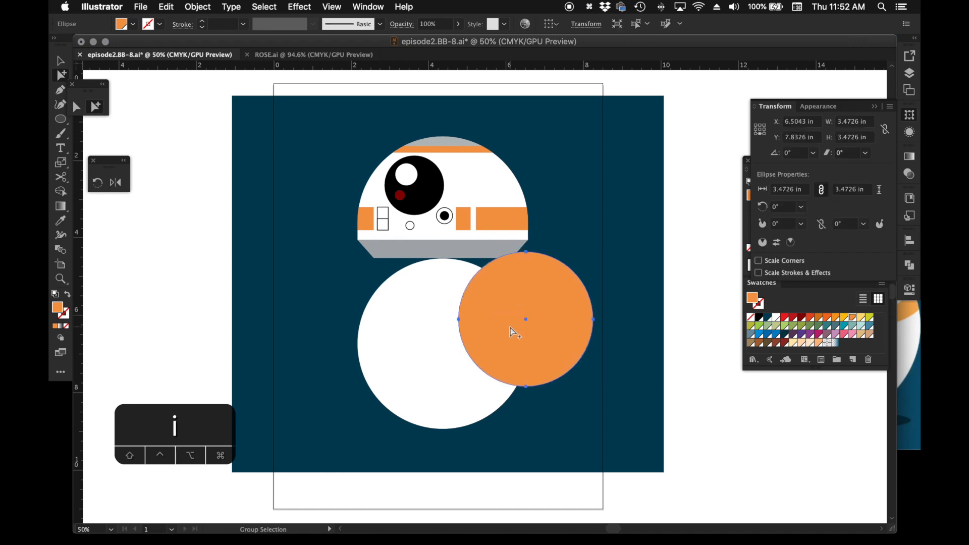
- Copy the apricot circle in place, scale the copy to about 2.72 in, and fill it with the body's white
key("super")
key("super")
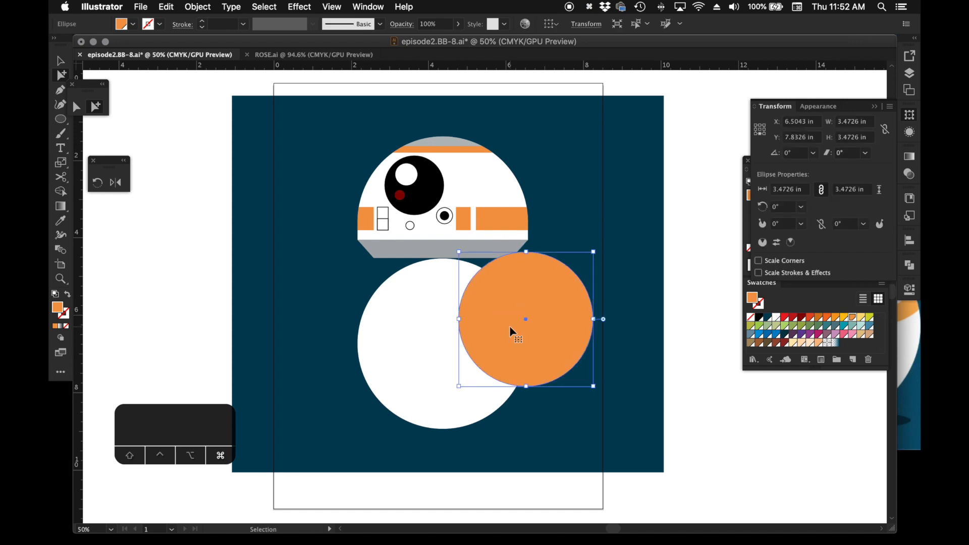
key("super+c")
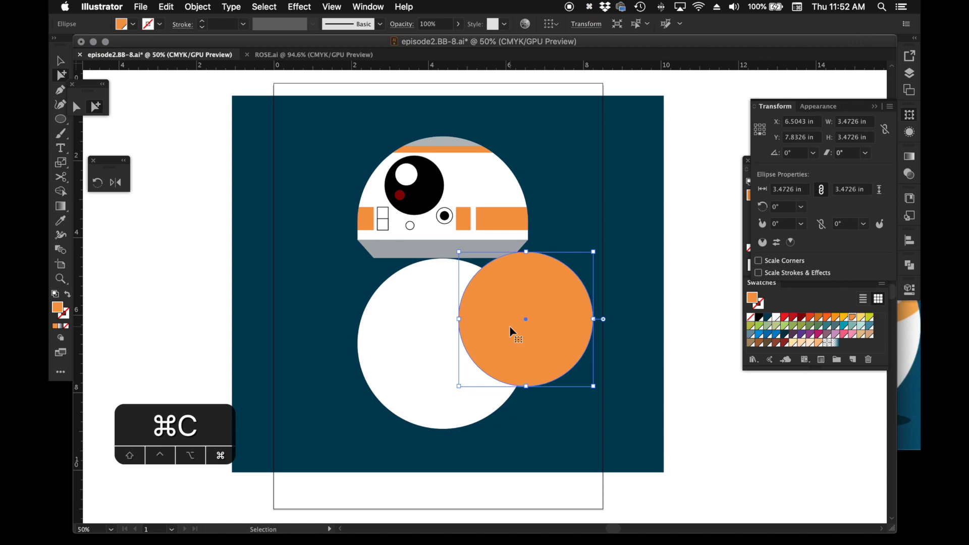
key("s")
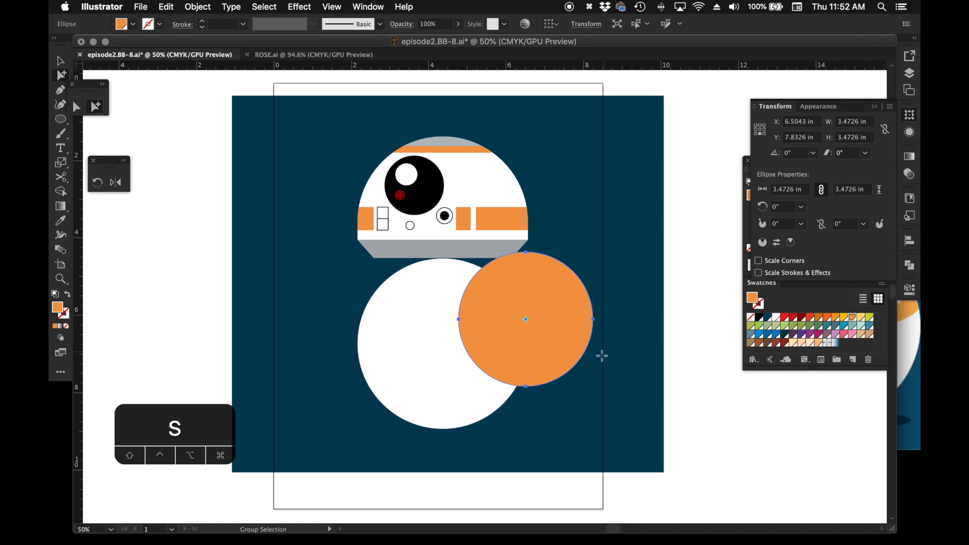
left_click_drag(601, 372, 583, 360)
key("i")
left_click(433, 345)
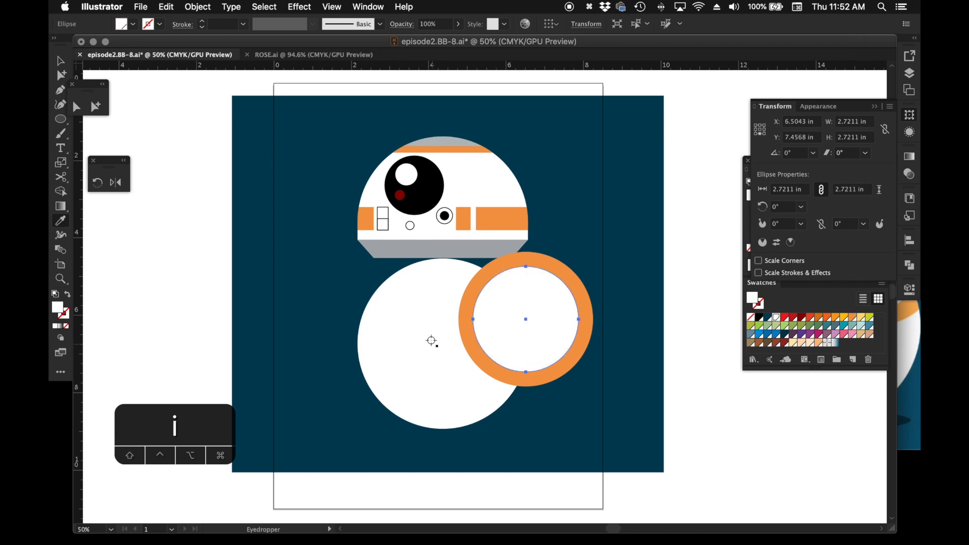
- Move the apricot circle and its white inner circle together off the body to the empty background on its right
left_click(95, 106)
left_click(168, 123)
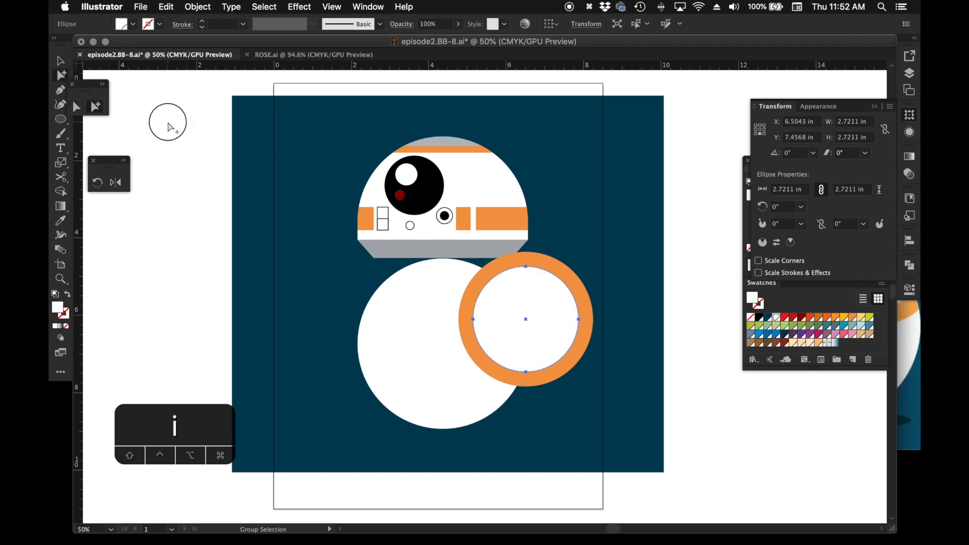
left_click(536, 310)
left_click(580, 357, "shift")
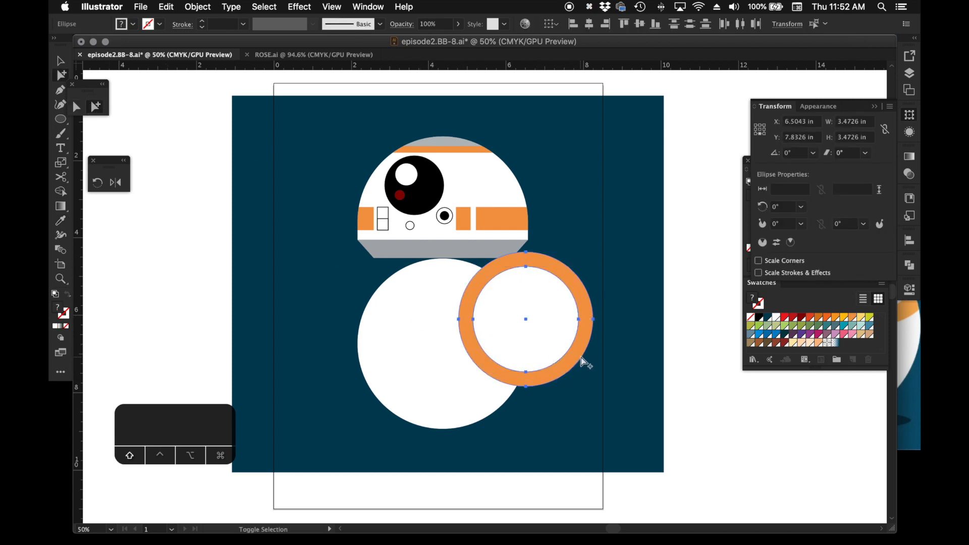
scroll(581, 357, "left", 1)
left_click_drag(585, 358, 661, 328)
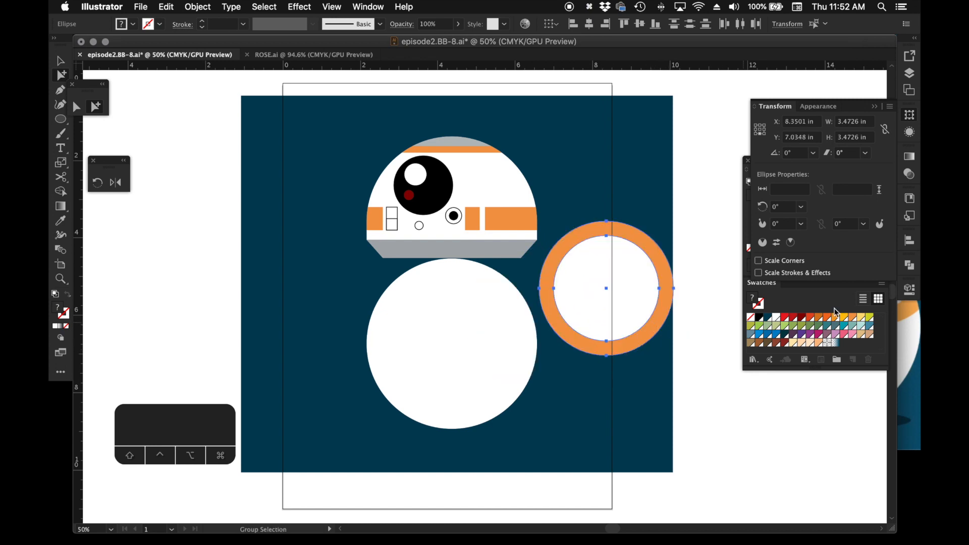
- Try subtracting the white inner circle from the apricot circle, and undo the subtraction
left_click(913, 269)
left_click(785, 286)
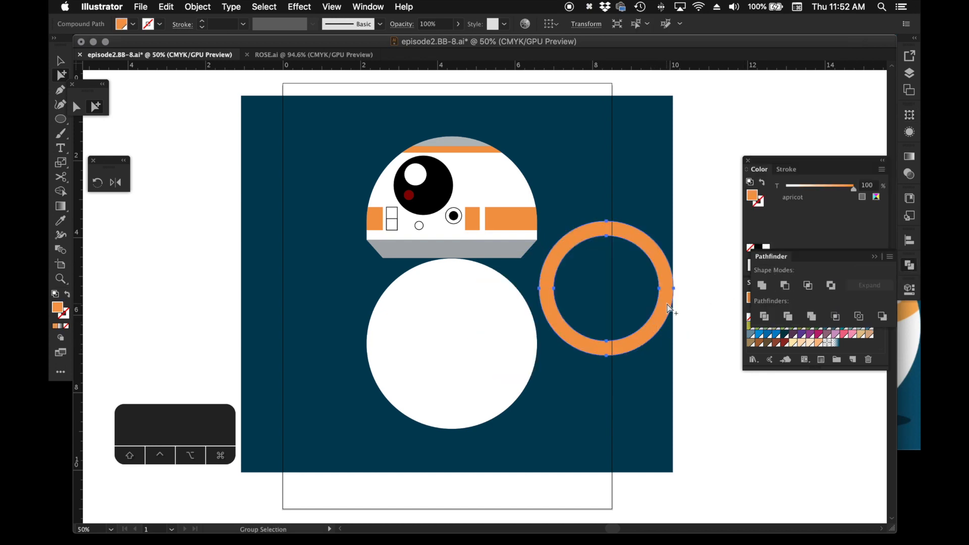
key("super+z")
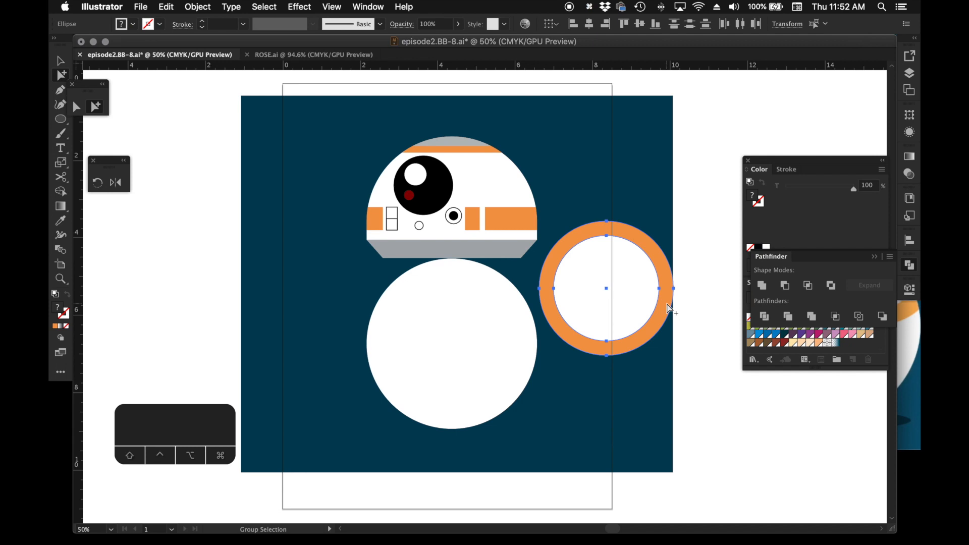
- Move the apricot circle and its white inner circle onto the body's right side and group them as one ring
key("v")
left_click_drag(651, 309, 578, 346)
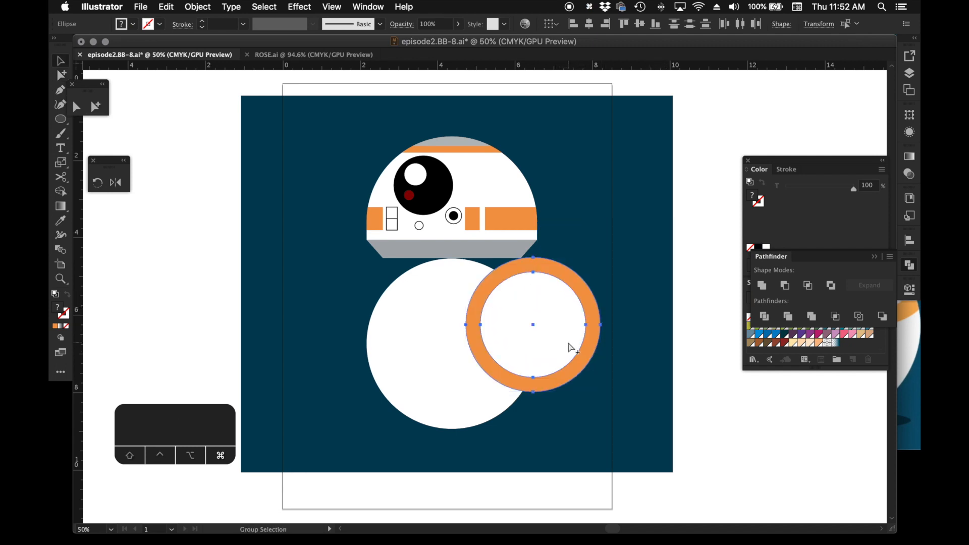
key("v")
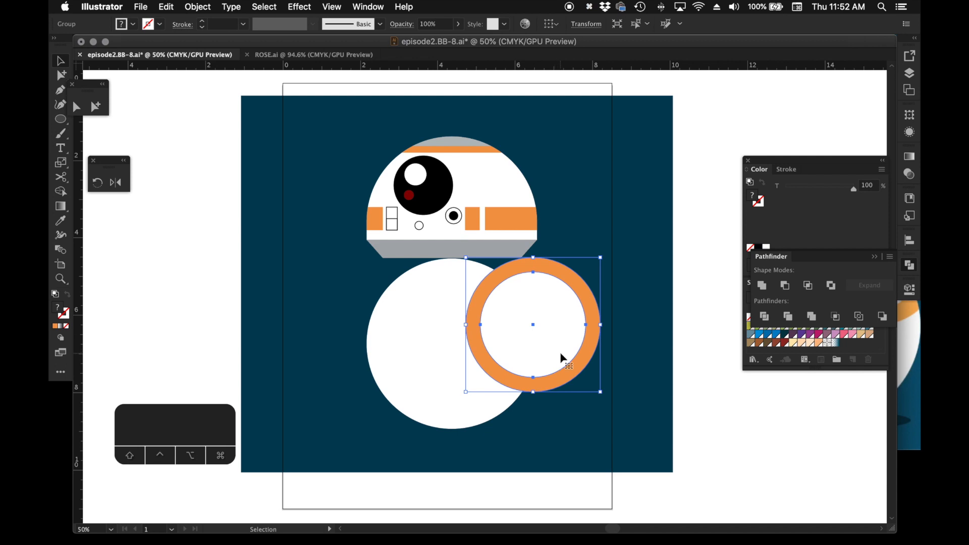
- Duplicate the ring group twice, placing one copy over the body's upper left and one over its lower edge
key("alt")
left_click_drag(567, 358, 398, 335)
left_click(441, 368)
left_click(555, 355)
left_click_drag(556, 332, 474, 438)
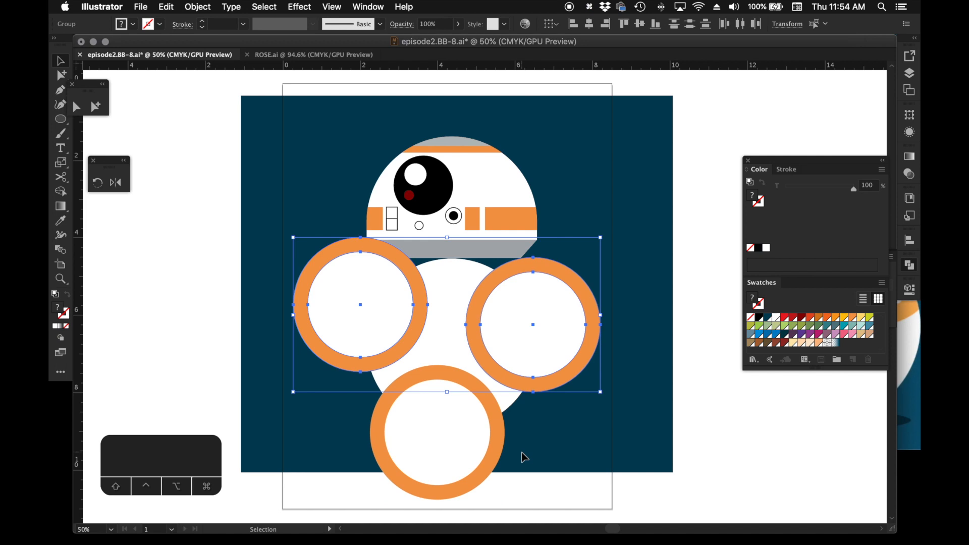
- Bring the white body circle to the front and use it as a clipping mask for the three ring groups
left_click(231, 304)
left_click(341, 317)
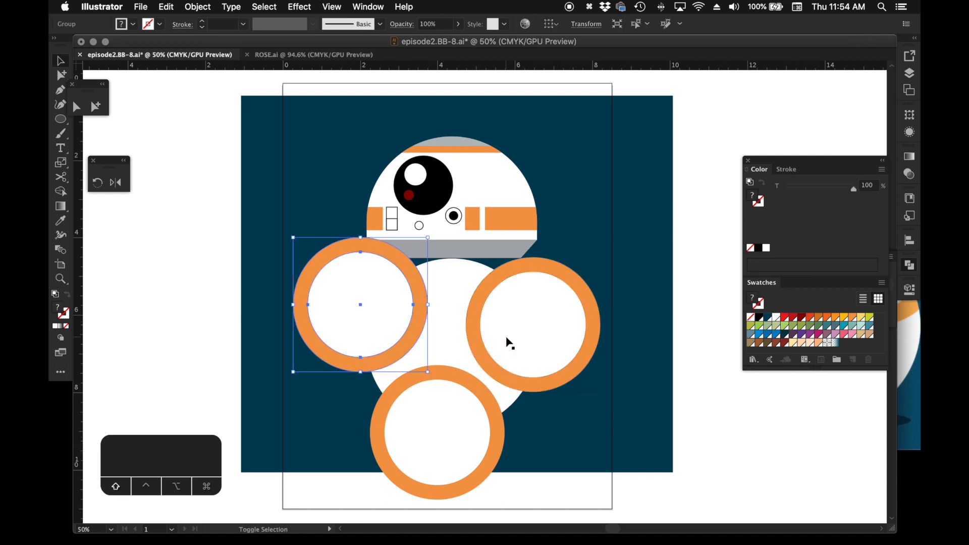
left_click(455, 333)
key("super+shift+bracketright")
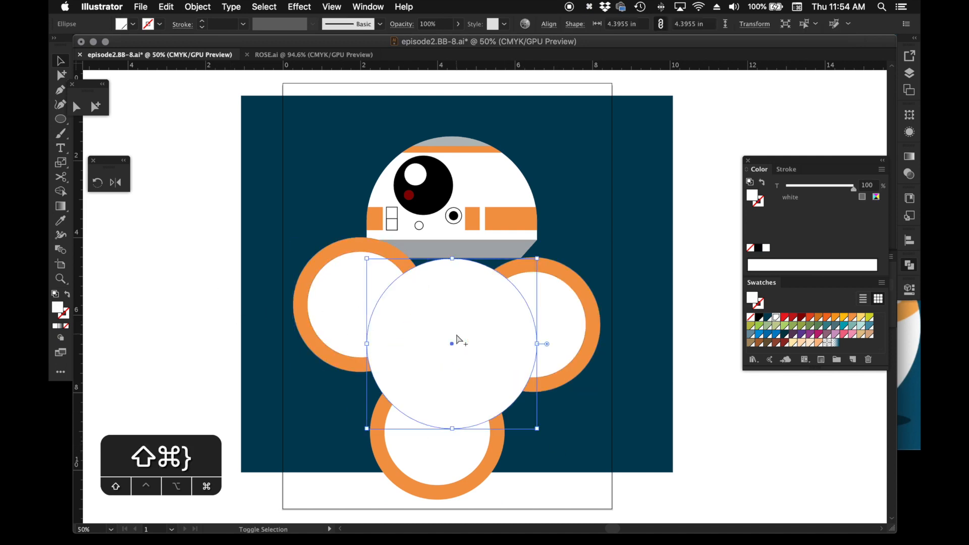
left_click(320, 317, "shift")
left_click(435, 460, "shift")
left_click(555, 352, "shift")
key("super")
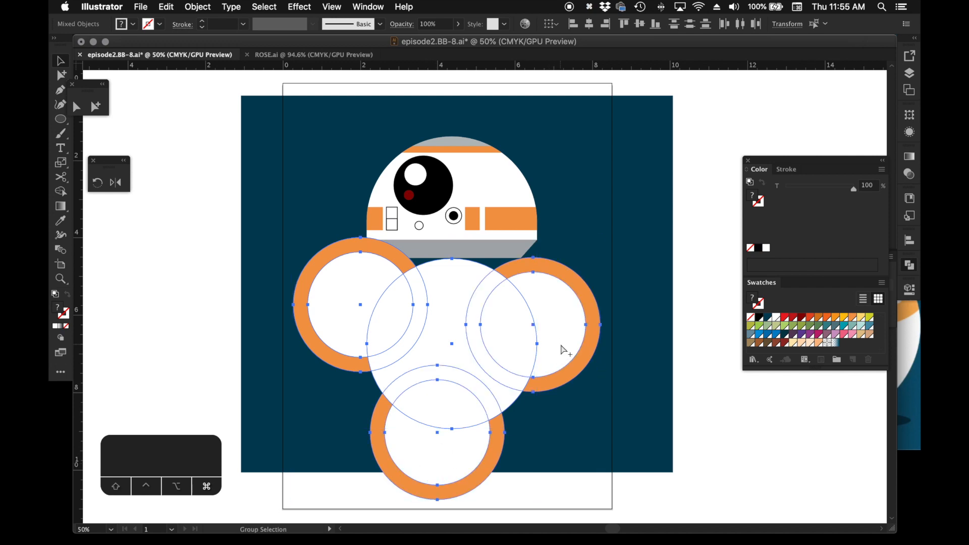
key("super+7")
left_click(641, 358)
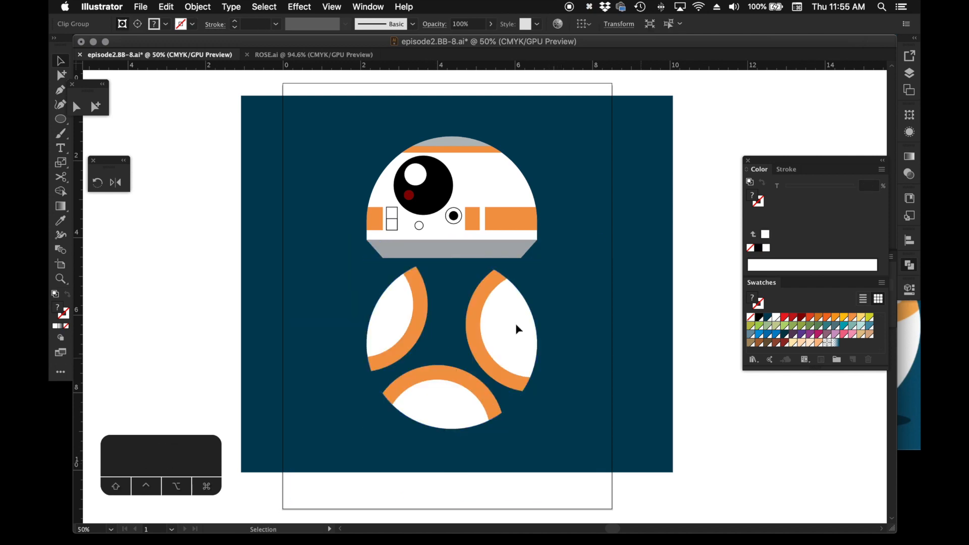
- Fill the body's clipping circle with the white swatch
key("a")
left_click(425, 264)
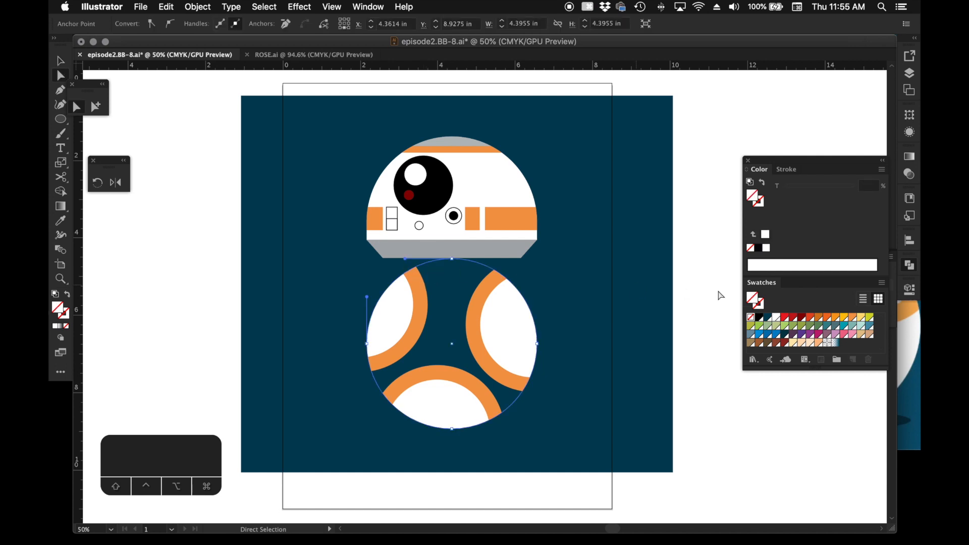
left_click(775, 318)
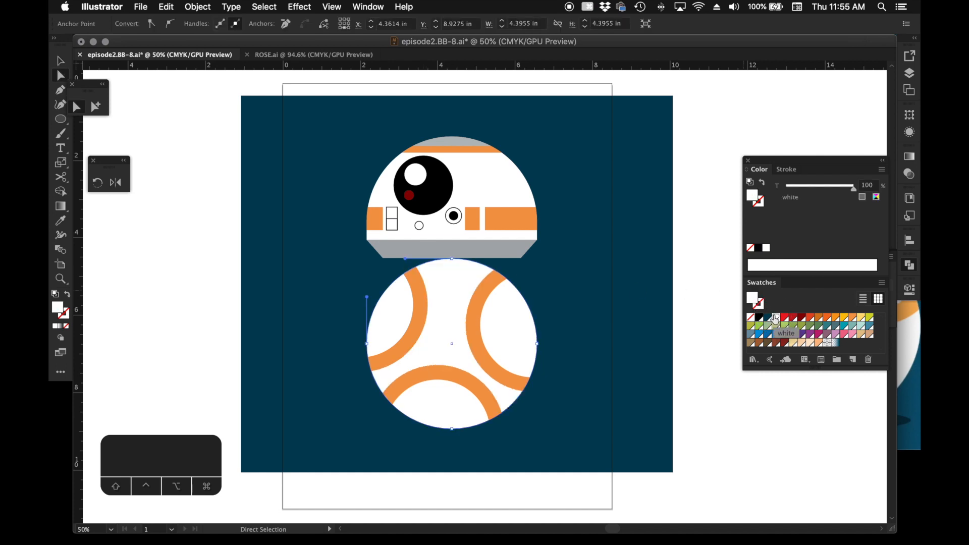
- Select the lower apricot circle and its ring group inside the clipped body to check that they remain individually selectable
left_click(100, 108)
left_click(433, 385)
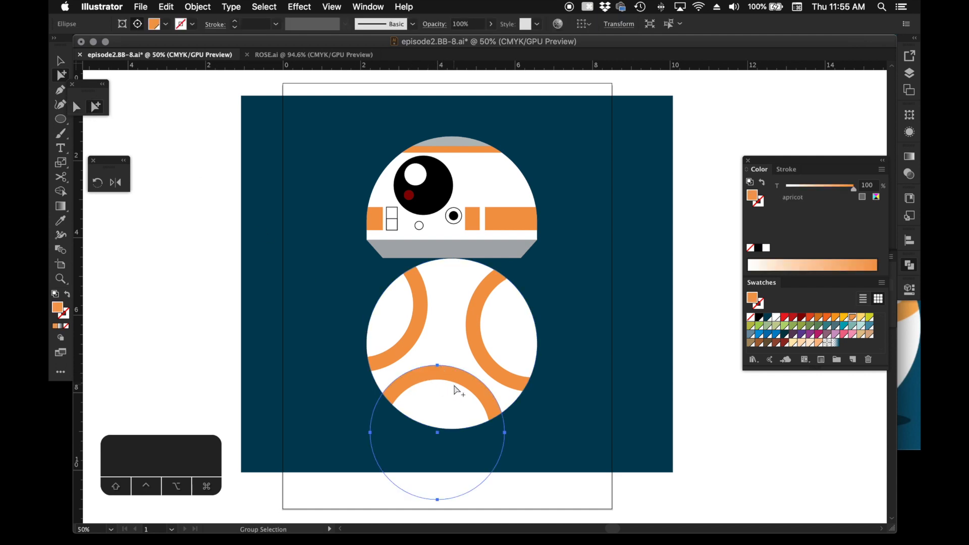
left_click(454, 376)
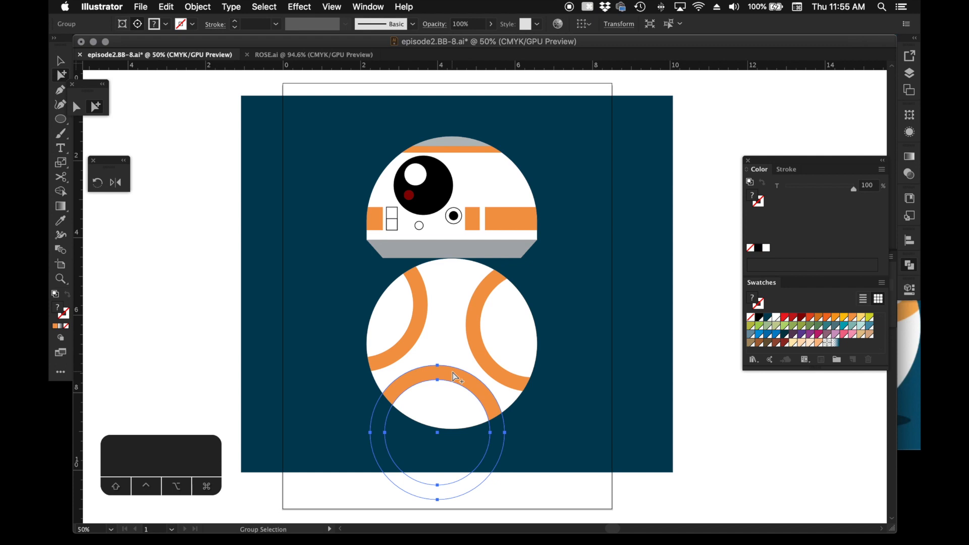
- Release the clipping mask on the body
key("v")
left_click(419, 279)
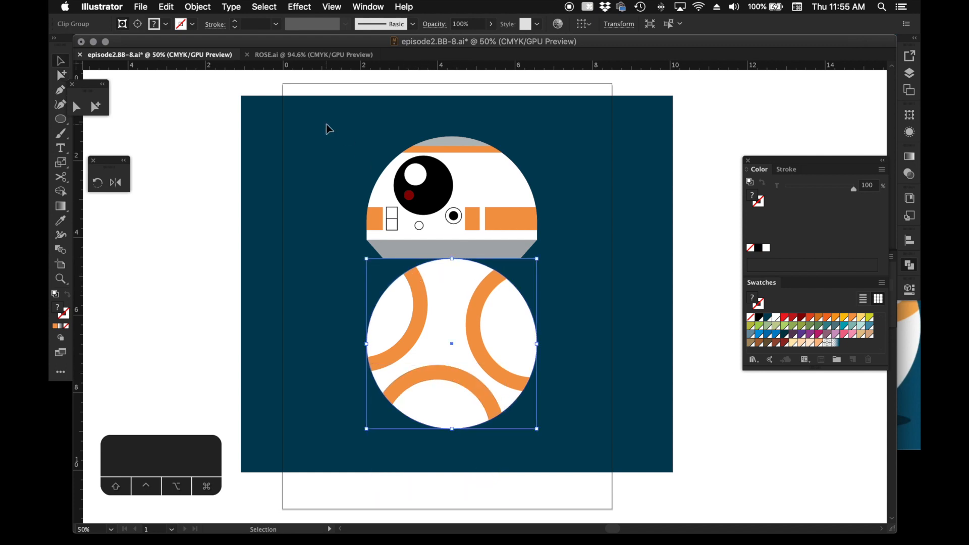
left_click(198, 6)
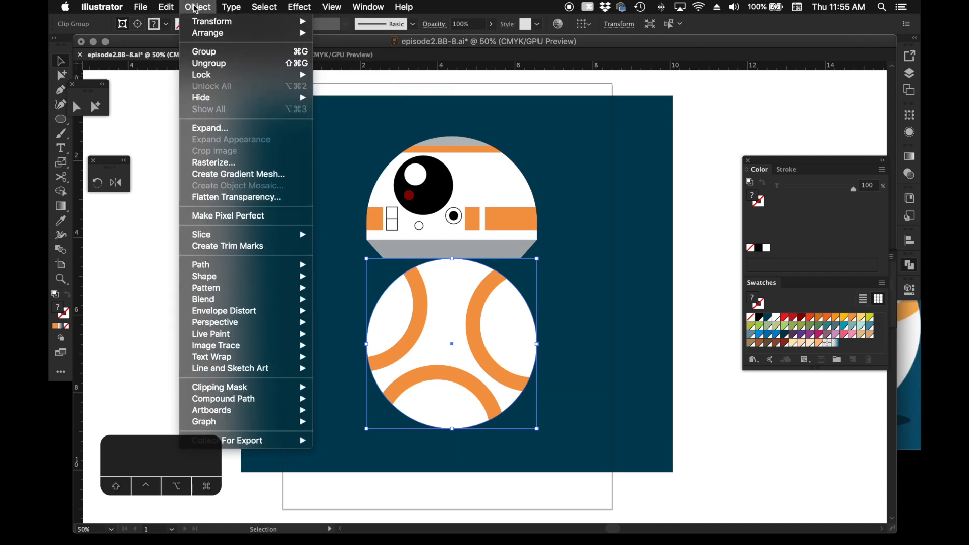
mouse_move(234, 392)
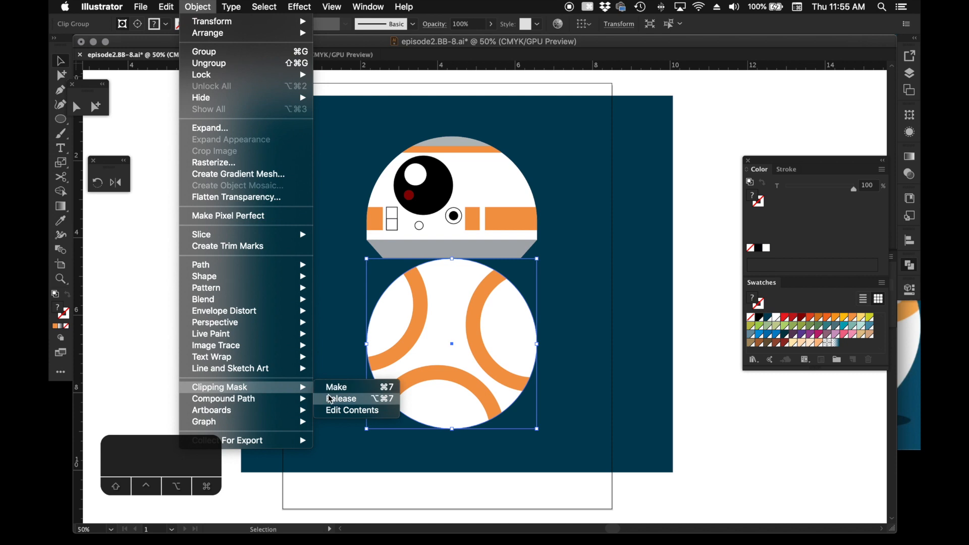
left_click(332, 399)
left_click(247, 384)
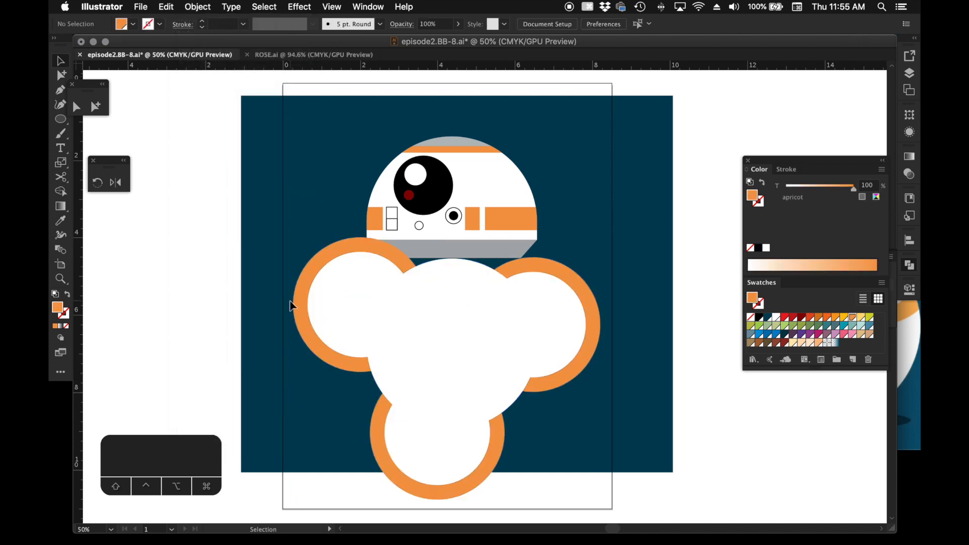
- Draw a rectangle about 1.77 by 1.31 in over the right ring's inner edge and fill it with a 20% rich black tint
key("m")
left_click_drag(490, 306, 560, 358)
left_click(752, 300)
left_click(759, 318)
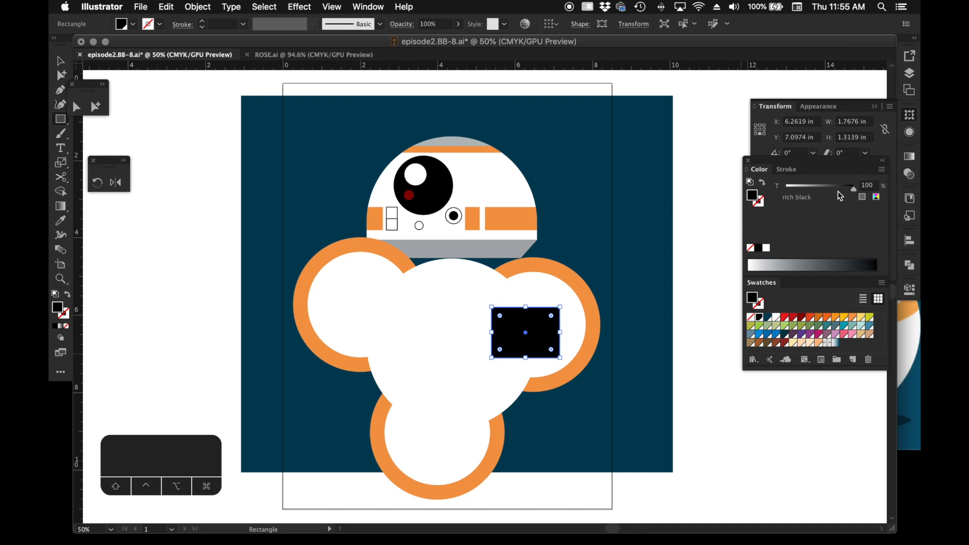
key("Return")
left_click(96, 107)
left_click(503, 348)
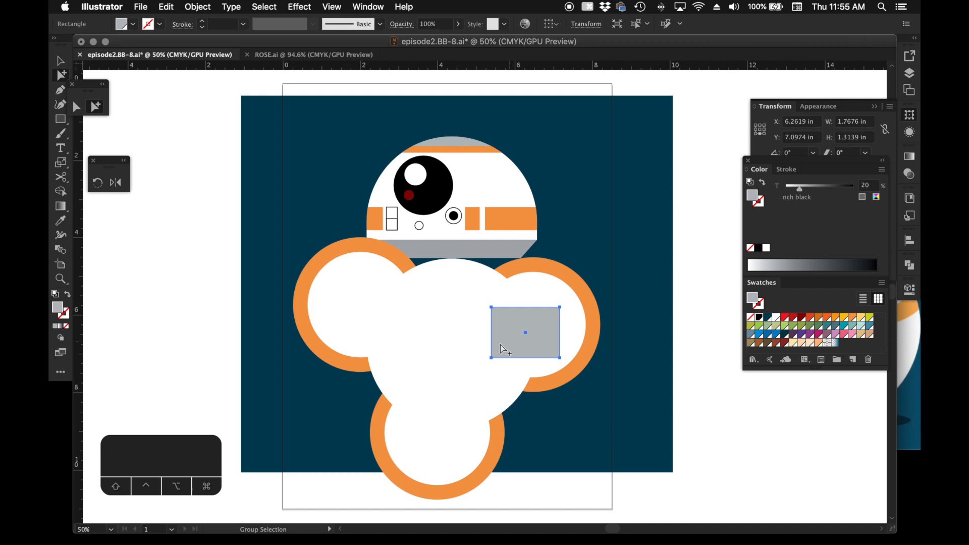
- Bring the body circle to the front and clip the gray rectangle and the three ring groups with it
key("v")
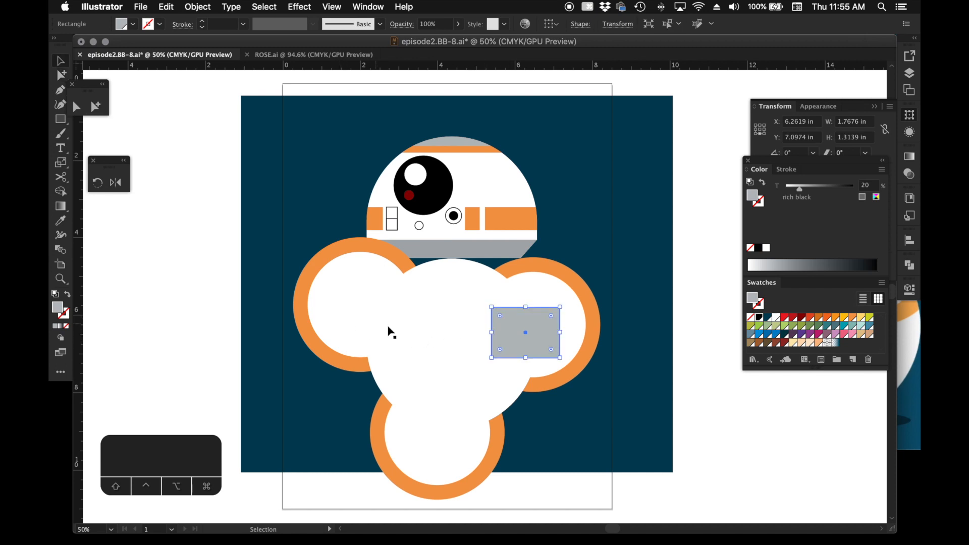
left_click(431, 334)
key("shift+super+bracketright")
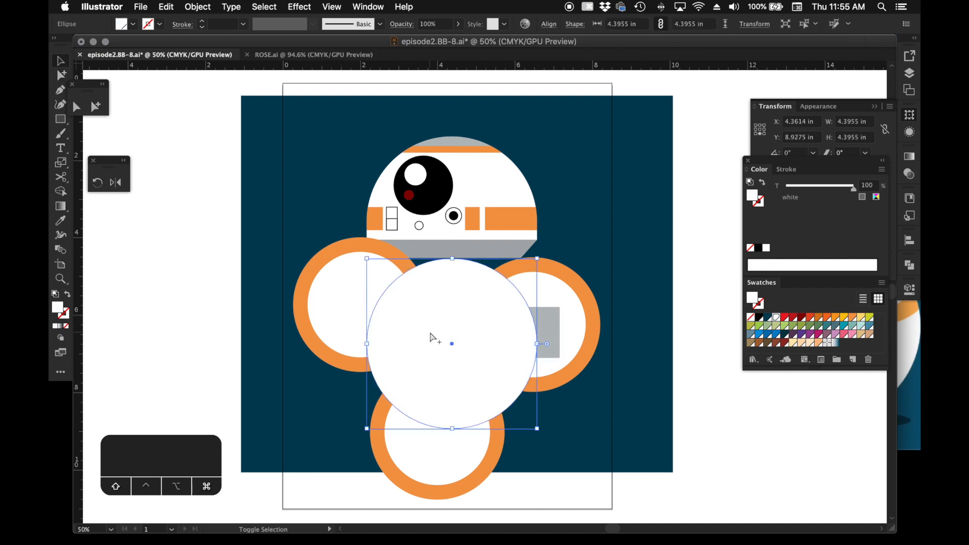
left_click(556, 339, "shift")
left_click(558, 297, "shift")
left_click(347, 289, "shift")
left_click(432, 456, "shift")
key("a")
key("super+7")
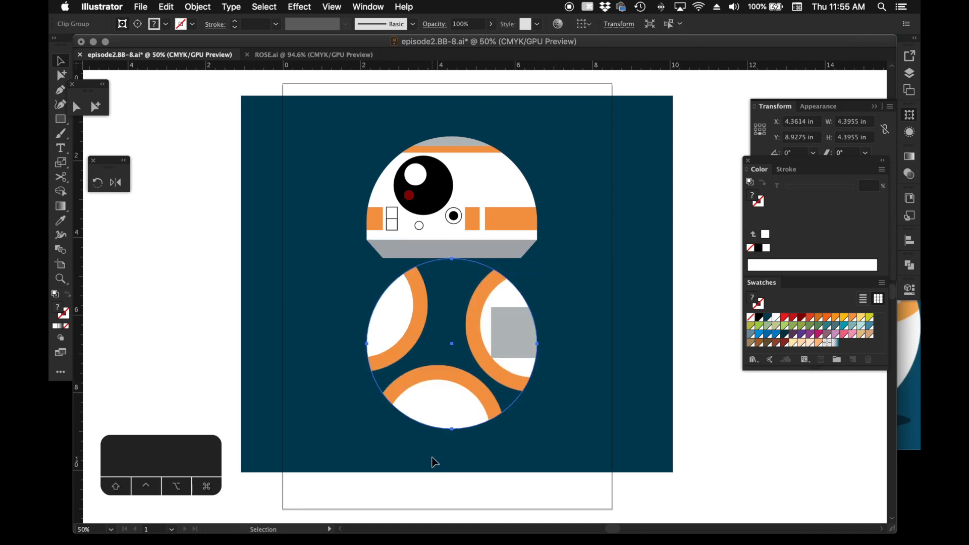
left_click(562, 342)
- Fill the clipping circle around the rings and gray rectangle with white
key("a")
left_click(473, 264)
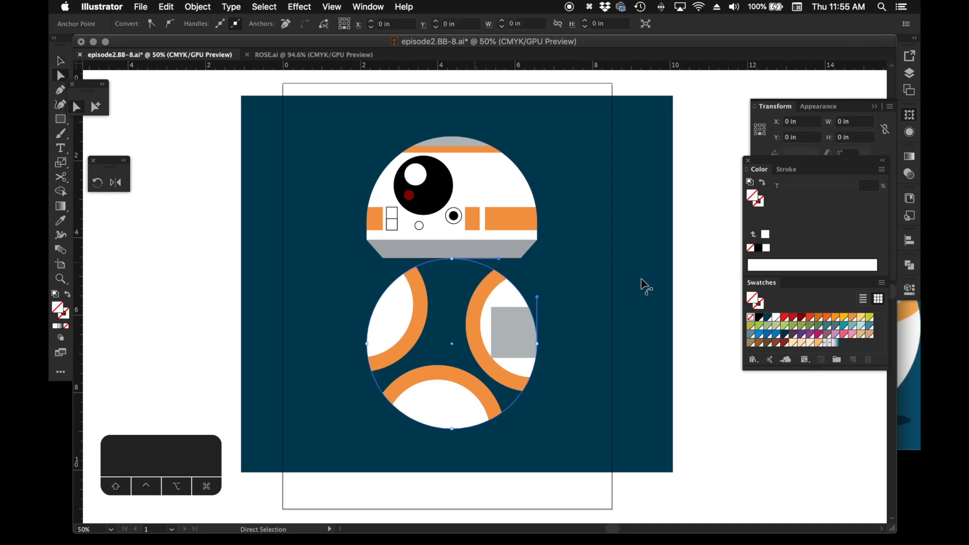
left_click(776, 318)
- Rotate the gray rectangle in the right ring counterclockwise and narrow it into a slanted strip
left_click(96, 106)
left_click(499, 339)
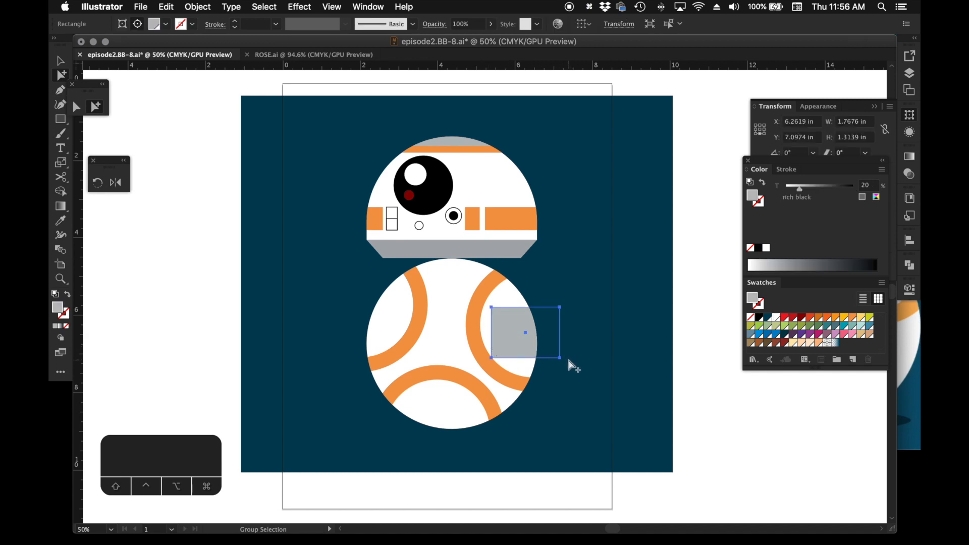
key("r")
mouse_move(570, 358)
left_mouse_down()
mouse_move(564, 331)
mouse_move(567, 342)
left_mouse_up()
left_click(95, 106)
left_click_drag(503, 331, 507, 321)
- Copy the gray strip below the original and into the left ring, rotating and positioning the left copy to slant the opposite way
left_click_drag(525, 351, 361, 327)
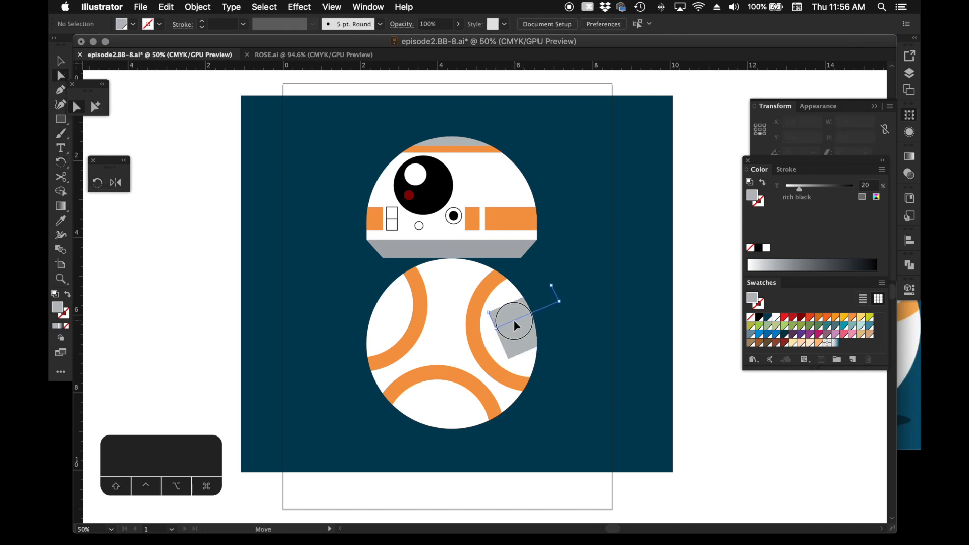
left_click(96, 106)
key("r")
left_click_drag(419, 316, 400, 365)
left_click(95, 106)
left_click(116, 115)
left_click_drag(385, 321, 389, 313)
left_click(319, 318)
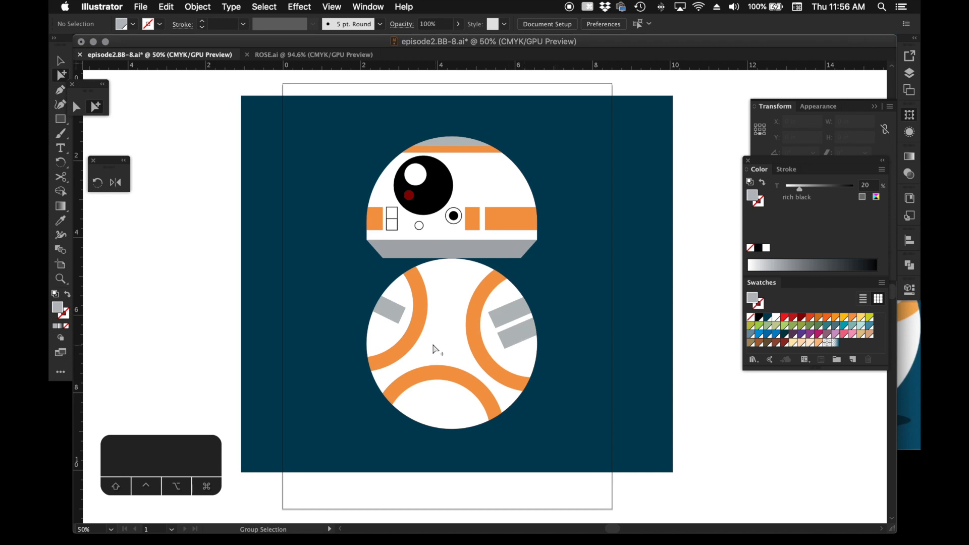
- Copy the lower ring's white inner circle, scale the copy down inside it, and fill it with the strips' gray
left_click(454, 415)
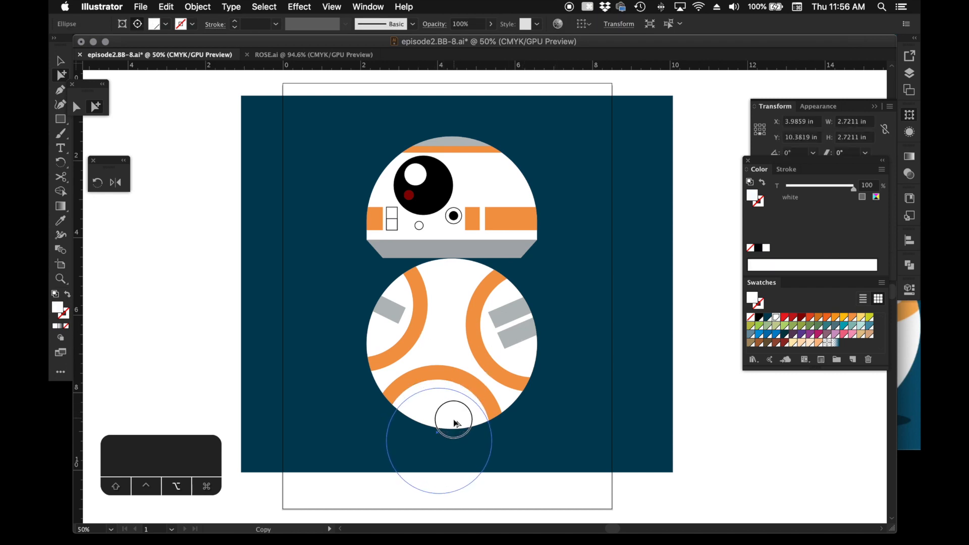
key("s")
left_click_drag(459, 432, 488, 459)
key("i")
left_click(507, 323)
left_click(100, 112)
left_click(238, 184)
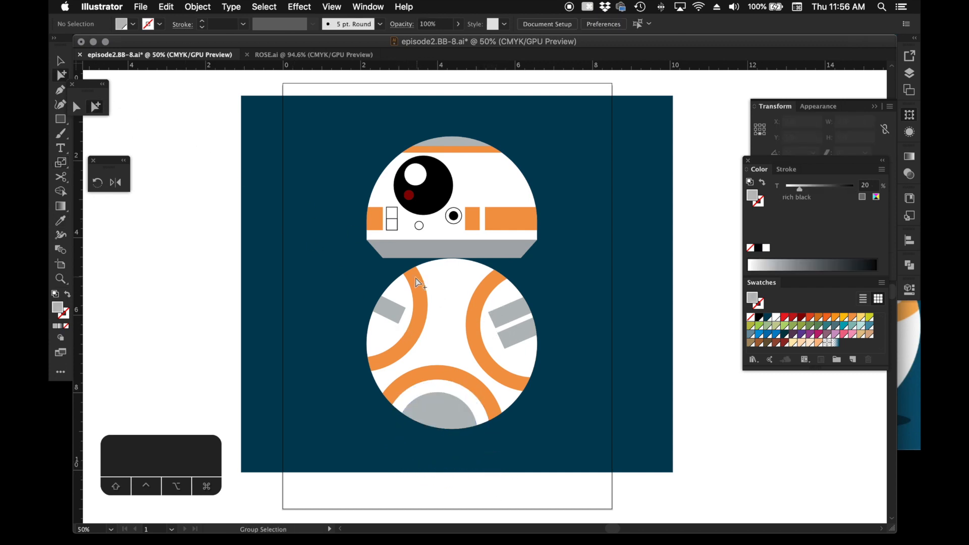
- Delete the gray cap rectangle at the top of the droid's head
left_click(449, 139)
left_click(453, 142)
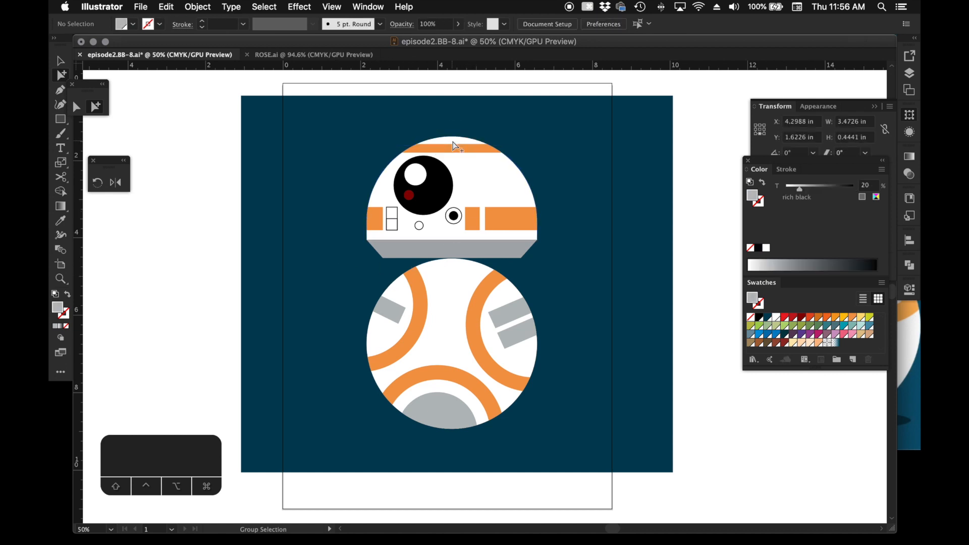
- Try moving the head's wide apricot block up toward the top stripe, and undo the move
left_click(519, 216)
left_click_drag(499, 211, 474, 177)
key("super+z")
- Turn the apricot stripe at the top of the head into two segments separated by a narrow gap near the middle
left_click(470, 152)
key("a")
left_click(469, 144)
left_click(469, 144)
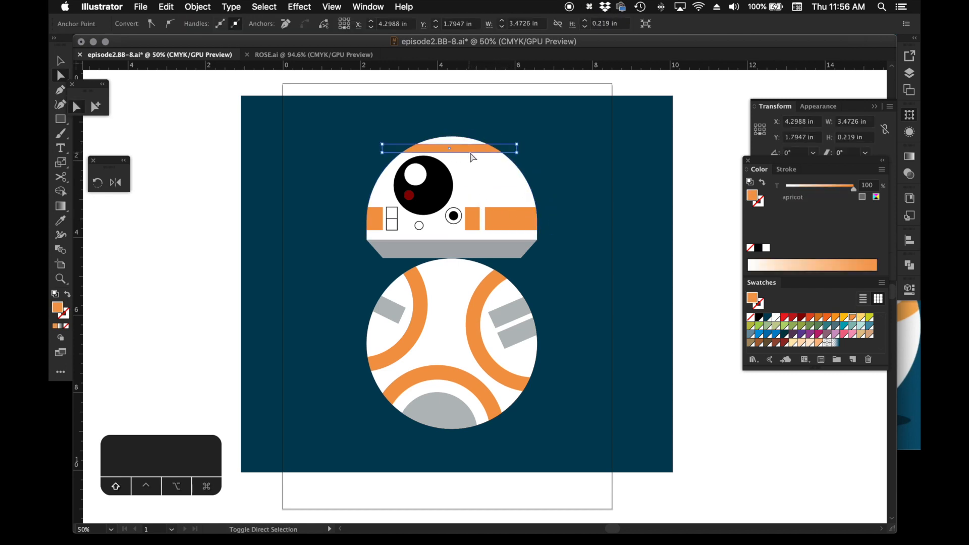
mouse_move(517, 148)
left_mouse_down()
mouse_move(451, 156)
mouse_move(443, 147)
mouse_move(505, 156)
left_mouse_up()
left_click(96, 107)
left_click(595, 202)
- Scale the whole droid down to about three quarters of its size and move it to the upper left of the background
key("v")
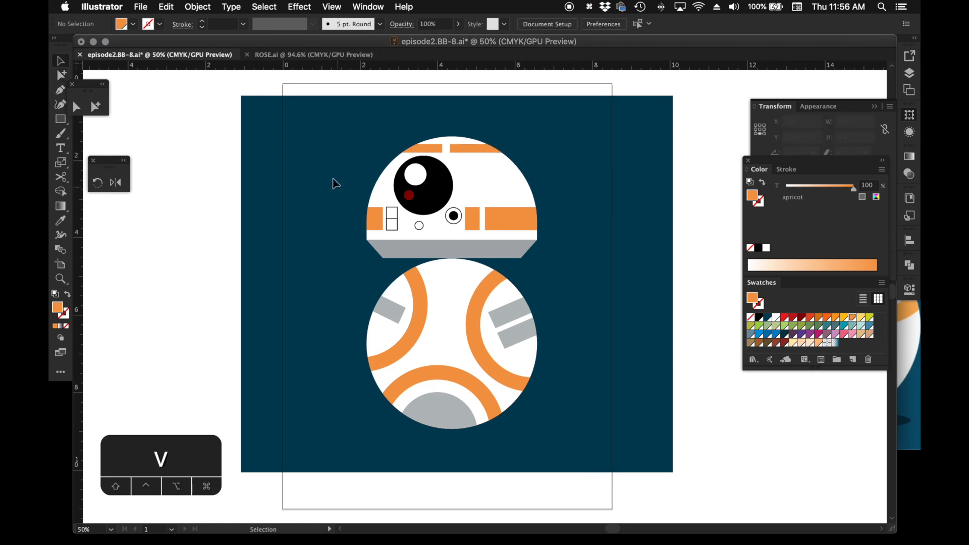
key("v")
left_click_drag(331, 153, 524, 428)
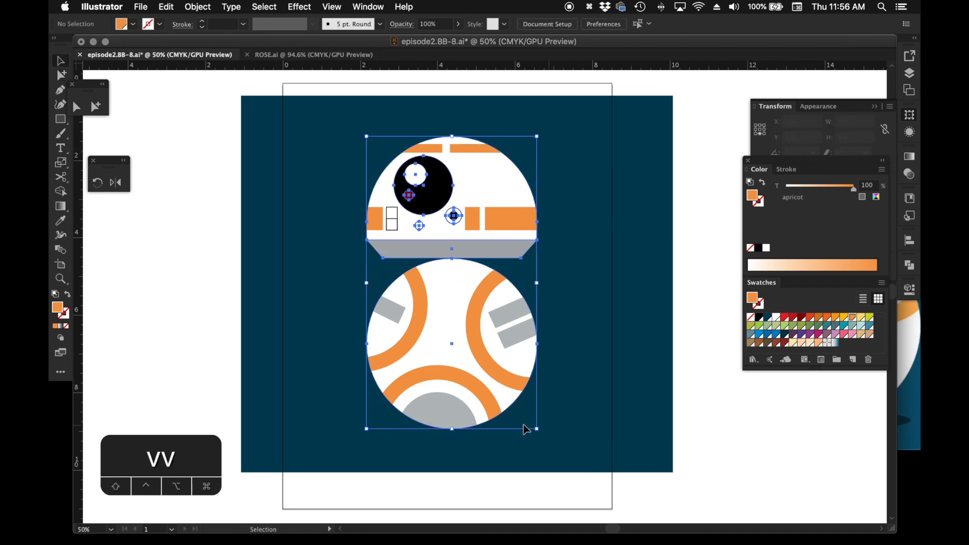
left_click_drag(452, 427, 453, 357)
left_click_drag(455, 256, 375, 249)
- Draw a vertical antenna line about 1 in long at the head's upper right, with no fill and a white stroke
key("p")
left_click(400, 116)
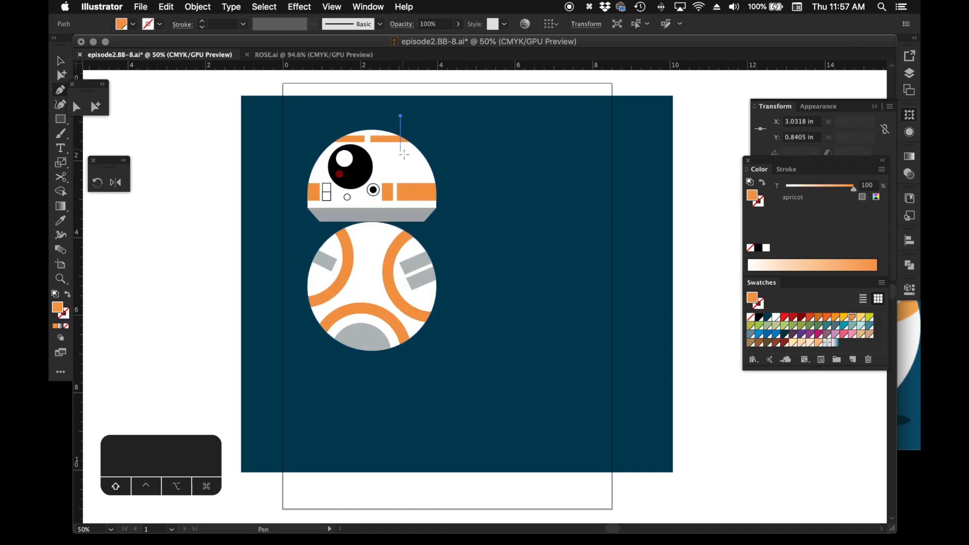
left_click(404, 153, "shift")
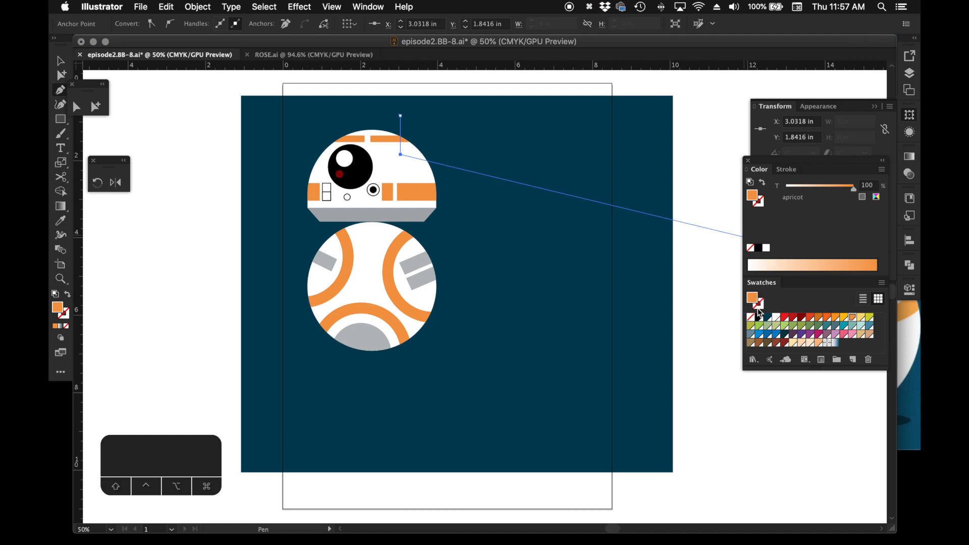
left_click(751, 317)
left_click(776, 317)
left_click(96, 107)
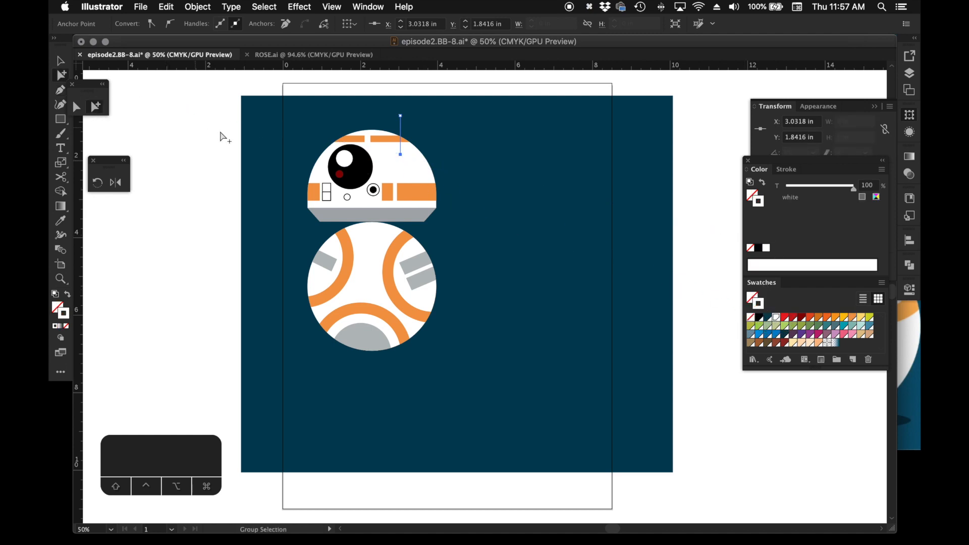
- Duplicate the white antenna line on the head, placing the copy slightly to its right and a little higher
left_click(401, 126)
left_click_drag(401, 127, 410, 121)
left_click(460, 134)
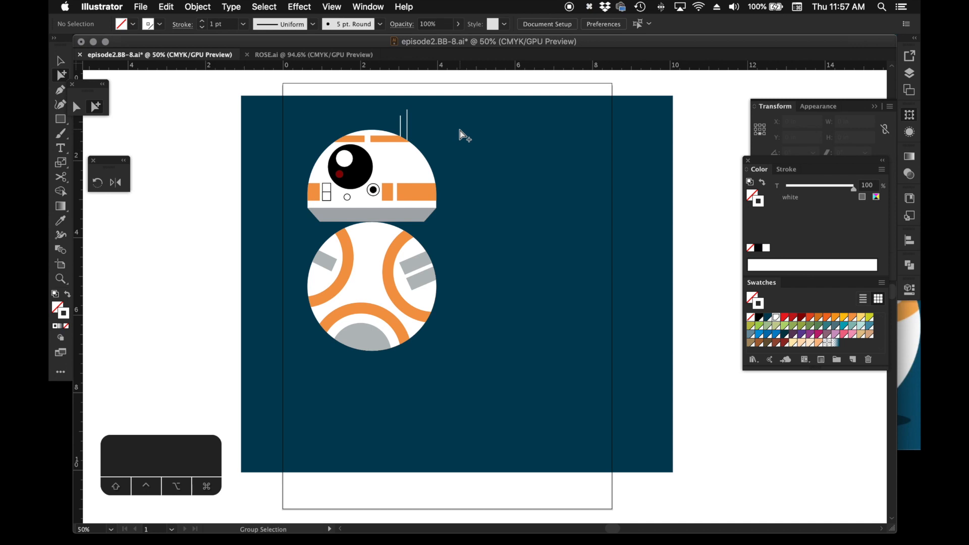
- Select the whole droid including both antennas and shift it slightly down and to the left on the slate background
key("v")
left_click_drag(482, 111, 304, 336)
left_click_drag(362, 321, 354, 326)
left_click(206, 209)
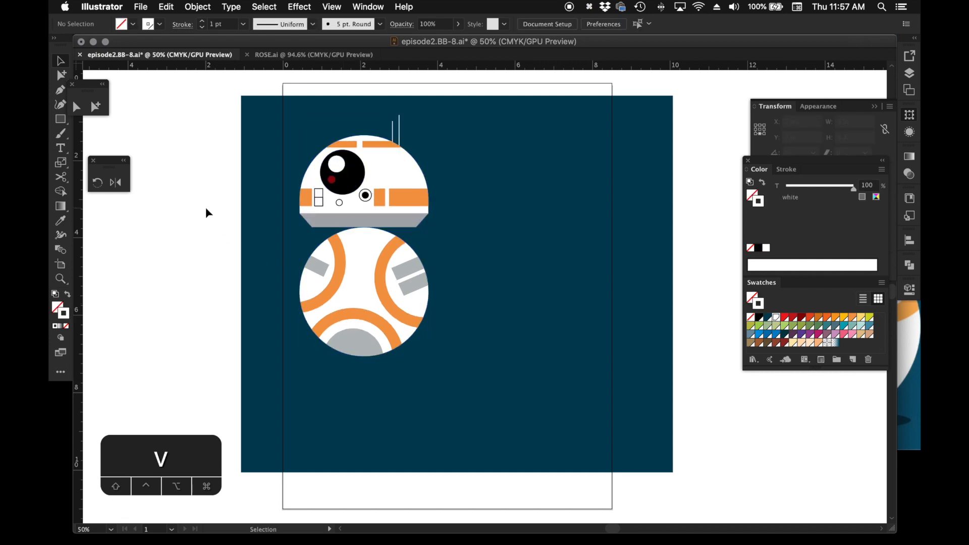
- Switch to ROSE.ai and examine how the BB-8 on the cover is built, including its body circle and tilted head
left_click(276, 56)
left_click_drag(549, 318, 499, 246)
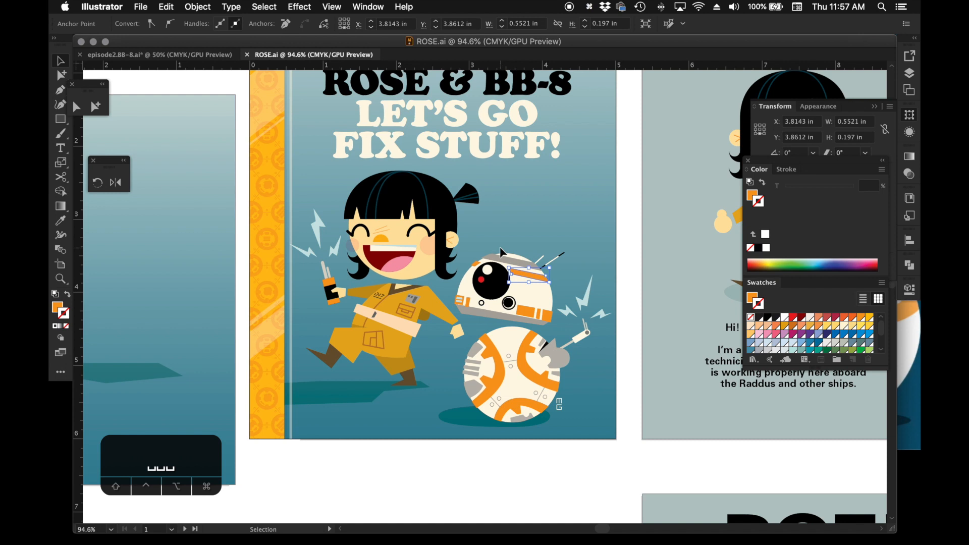
key("z")
left_click_drag(315, 127, 678, 460)
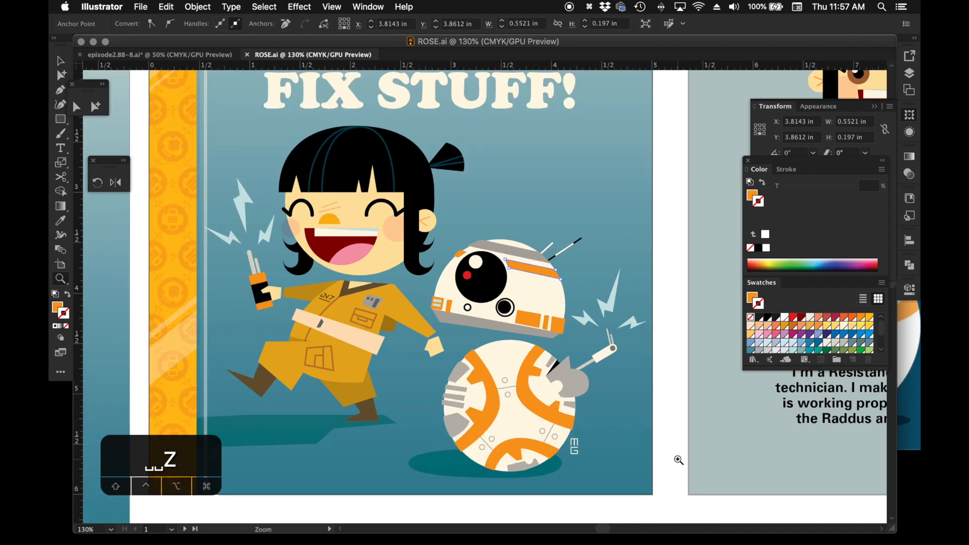
left_click(101, 110)
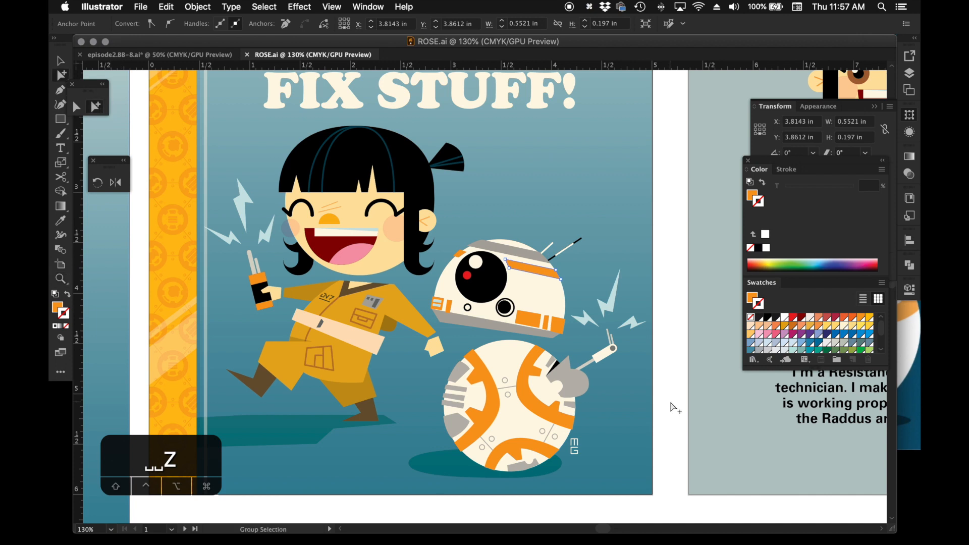
left_click(538, 401)
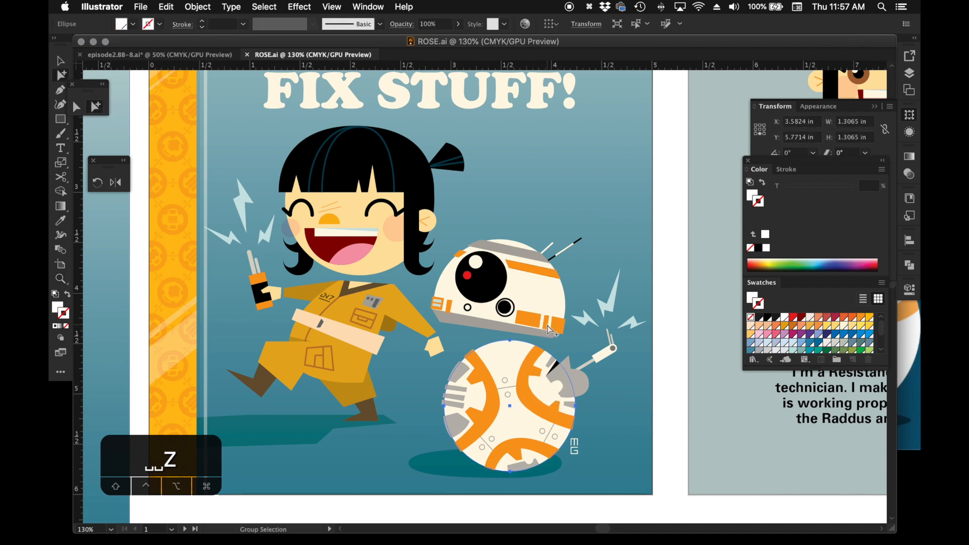
key("super+1")
key("space")
left_click_drag(546, 282, 533, 386)
key("super+minus")
left_click_drag(505, 273, 472, 371)
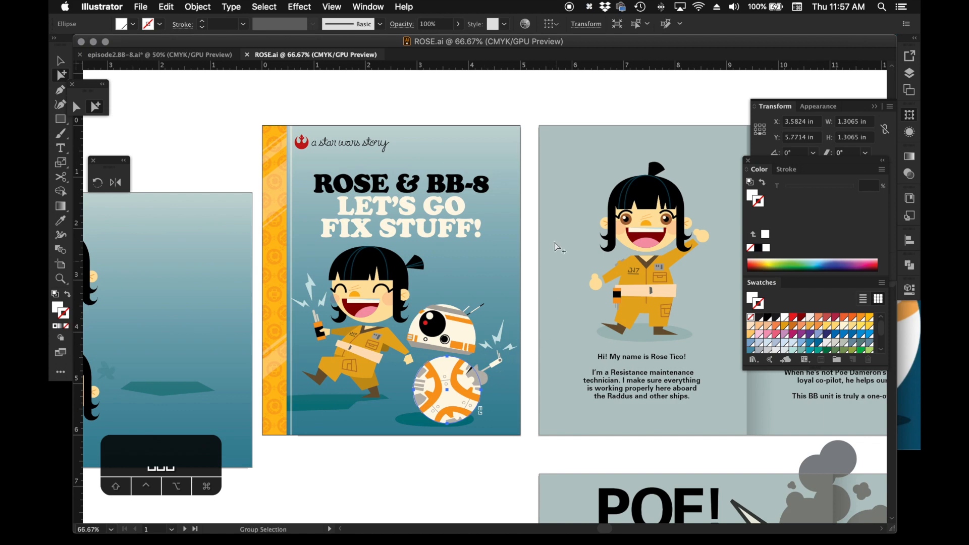
left_click(510, 116)
key("space")
left_click_drag(525, 227, 501, 236)
key("z")
left_click_drag(316, 258, 508, 443)
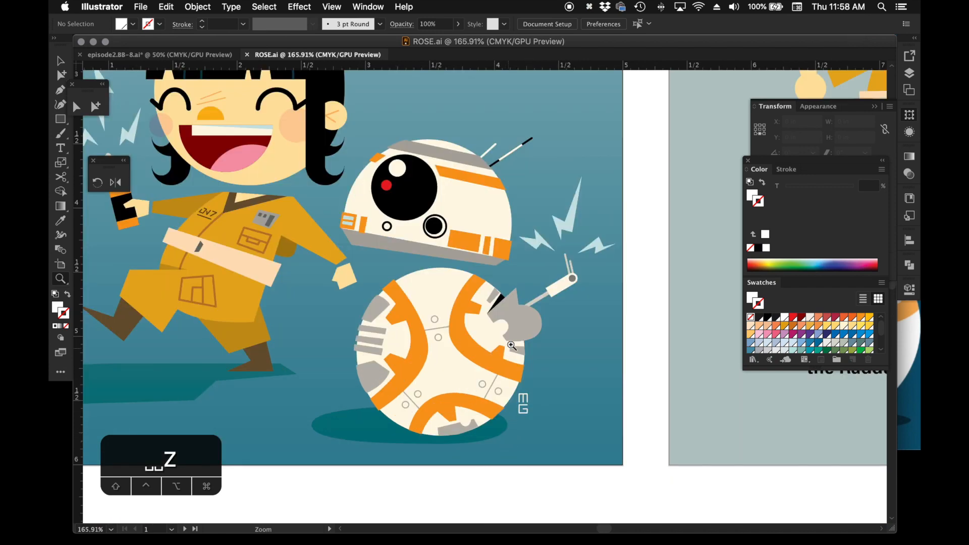
key("space")
left_click_drag(533, 342, 617, 361)
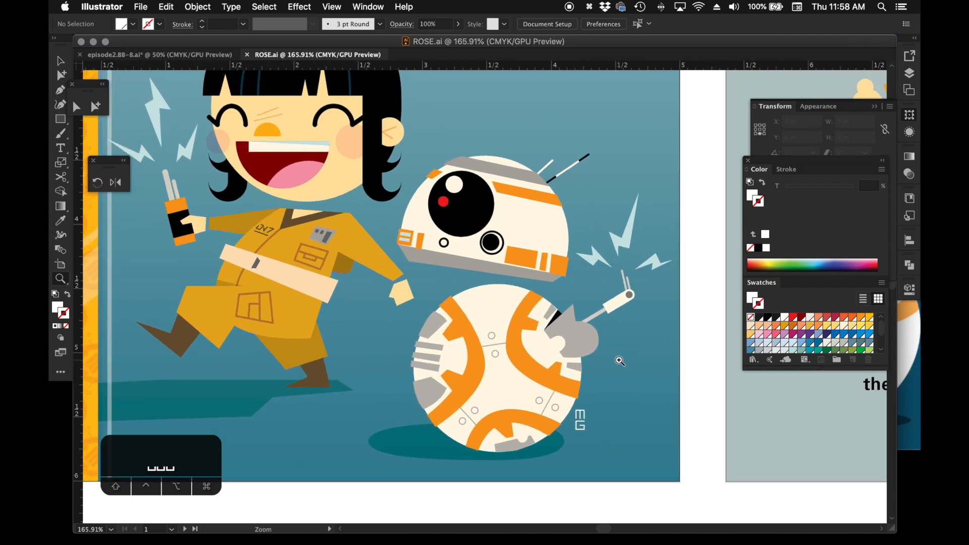
- Look through the other ROSE.ai artboards and examine the different BB-8 poses, ending on the Happy Friday artwork
key("super+minus")
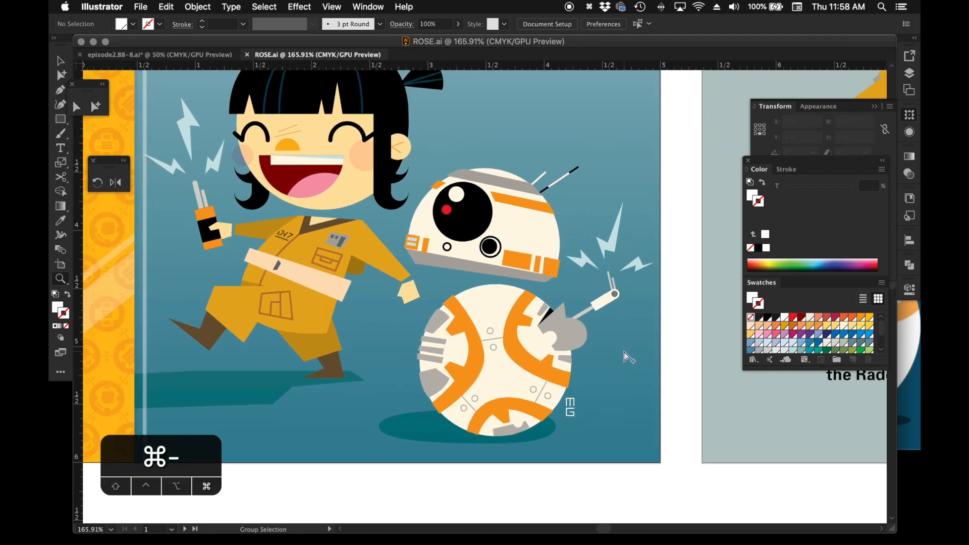
key("super+minus")
key("super+minus")
key("super+minus")
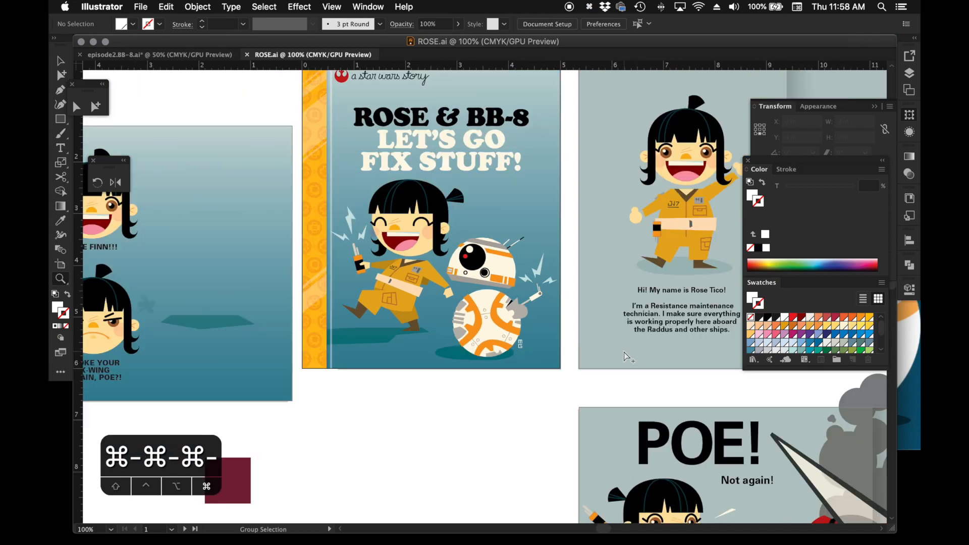
scroll(519, 281, "right", 10)
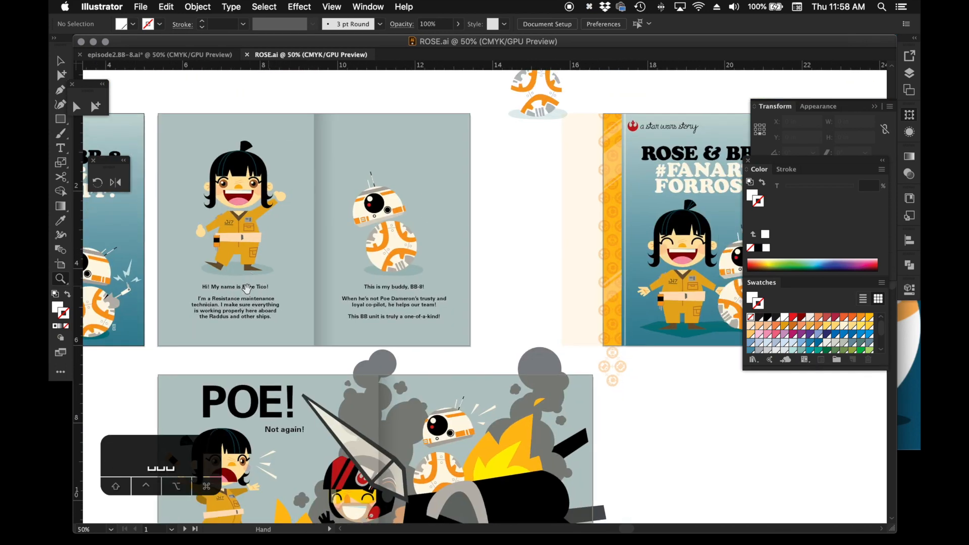
left_click_drag(487, 329, 528, 264)
key("super+minus")
key("space")
left_click_drag(452, 166, 646, 341)
key("super+minus")
key("super+minus")
key("super+minus")
key("super+minus")
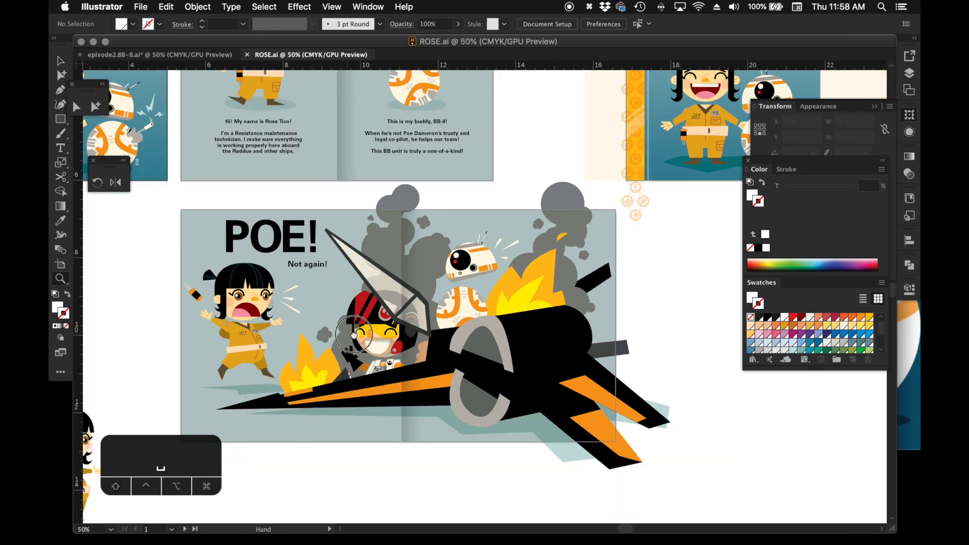
key("super+minus")
key("super+minus")
key("space")
left_click_drag(331, 231, 526, 313)
key("super+equal")
left_click_drag(452, 319, 544, 317)
left_click_drag(346, 303, 475, 321)
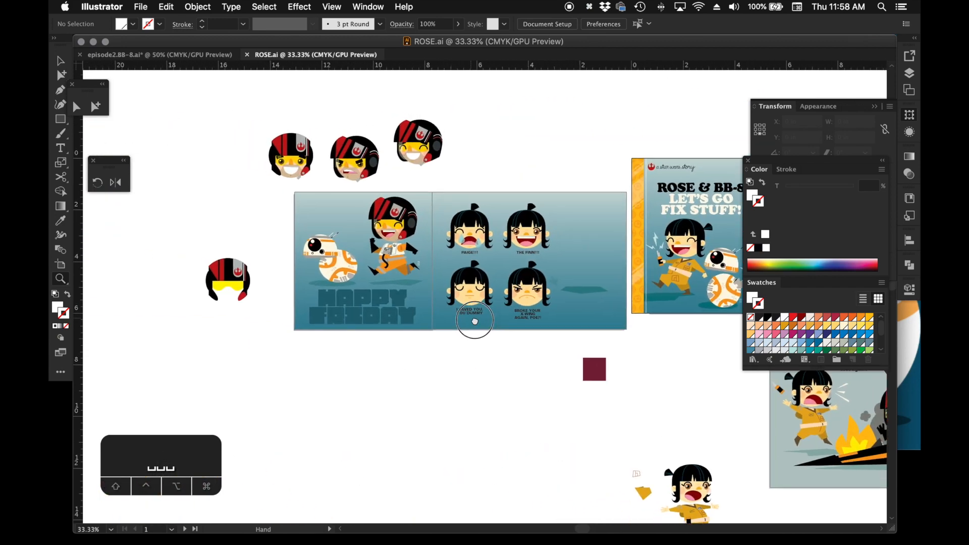
key("z")
left_click_drag(171, 99, 571, 334)
key("super")
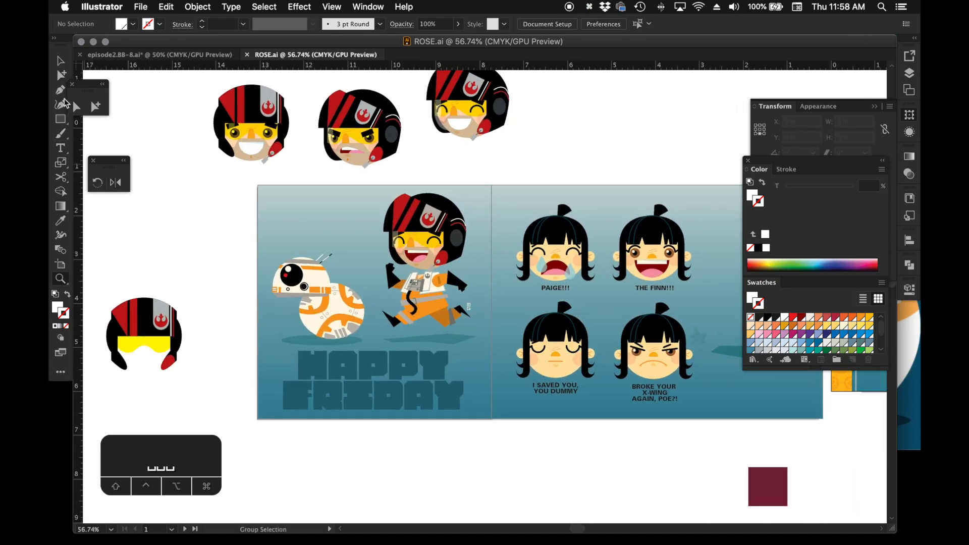
key("z")
left_click_drag(212, 222, 459, 404)
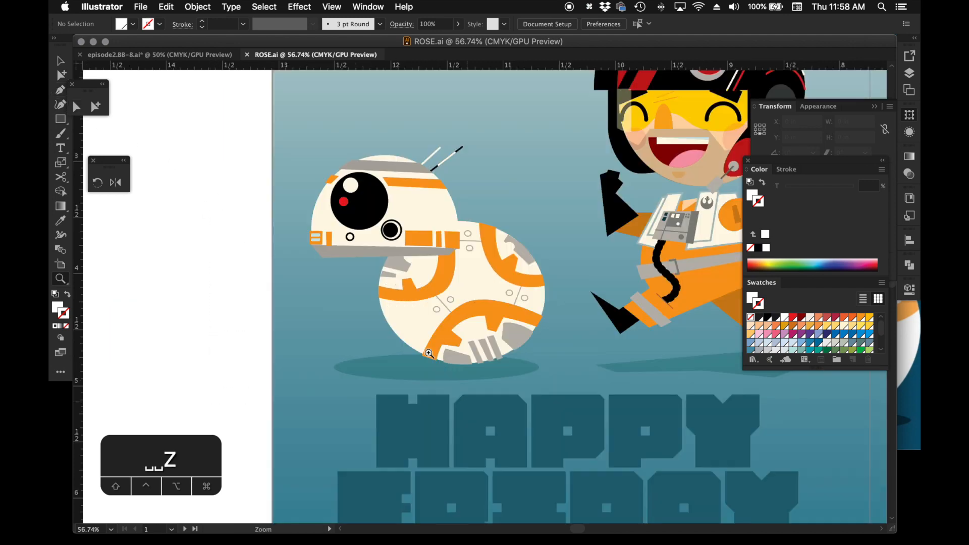
- Try moving the Happy Friday BB-8's head up and right above its body, and undo the move
key("v")
left_click_drag(393, 219, 489, 172)
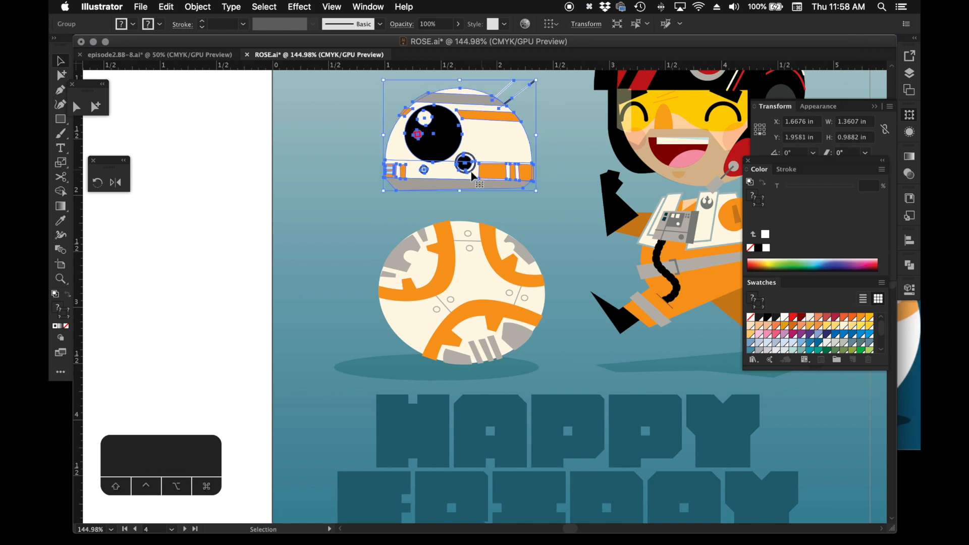
key("super+z")
left_click(247, 194)
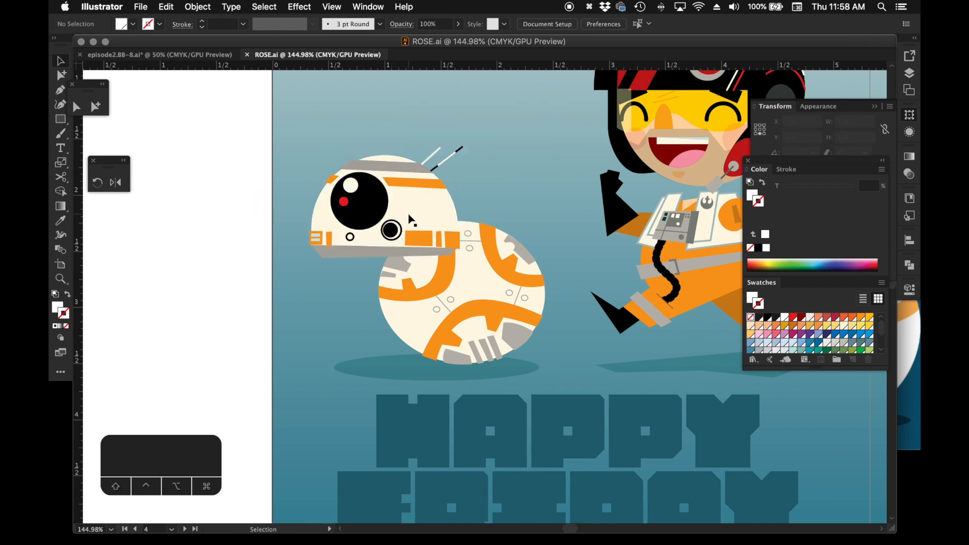
- Try several other placements of the Happy Friday BB-8's head around its body, and revert them
left_click_drag(410, 220, 448, 171)
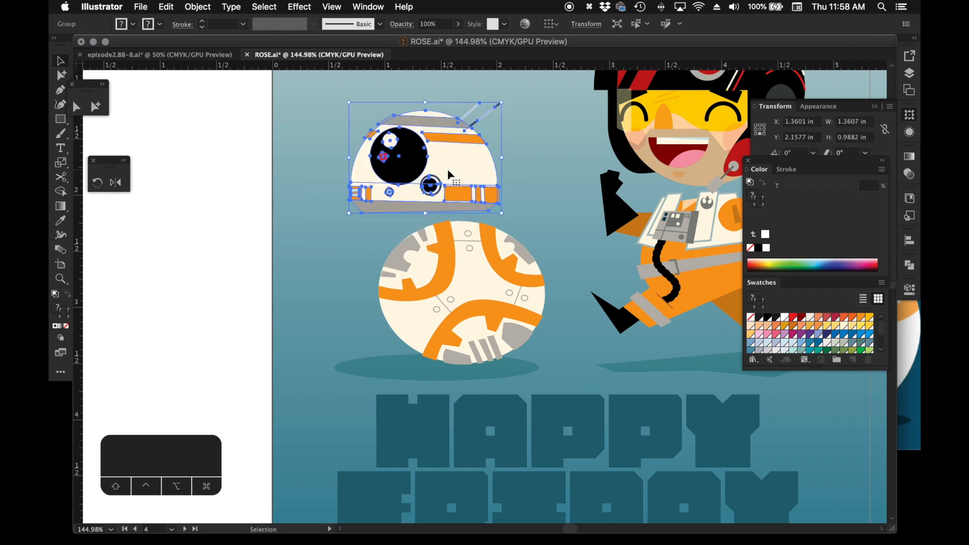
left_click_drag(449, 169, 533, 175)
left_click(227, 224)
left_click(281, 187)
left_click(513, 178)
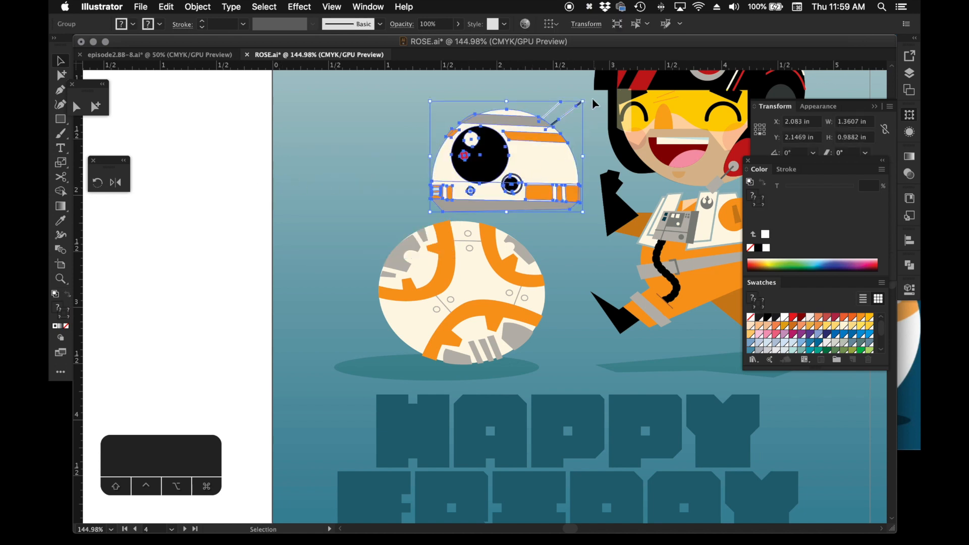
left_click_drag(589, 98, 536, 168)
left_click(313, 170)
left_click_drag(462, 180, 393, 188)
key("super+z")
key("super+z")
key("super+z")
key("super+shift+z")
key("super+shift+z")
left_click(244, 156)
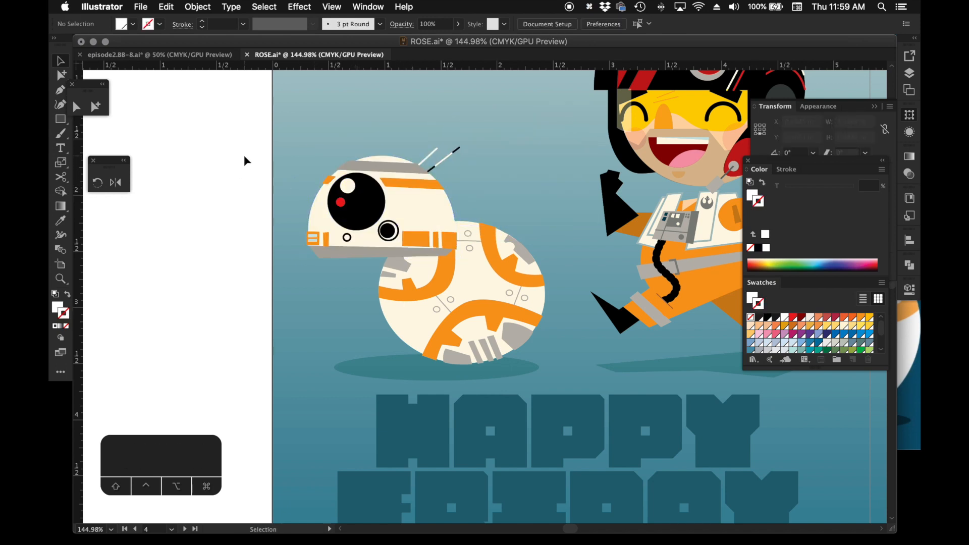
- Return to episode2.BB-8.ai and draw a circle about 3.72 in wide on the lower right of the slate background
key("super+0")
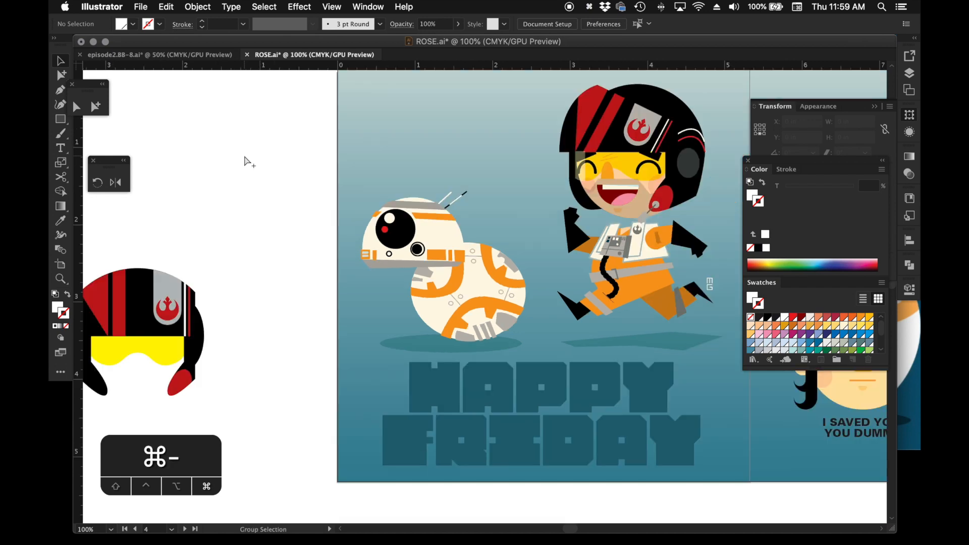
left_click(155, 56)
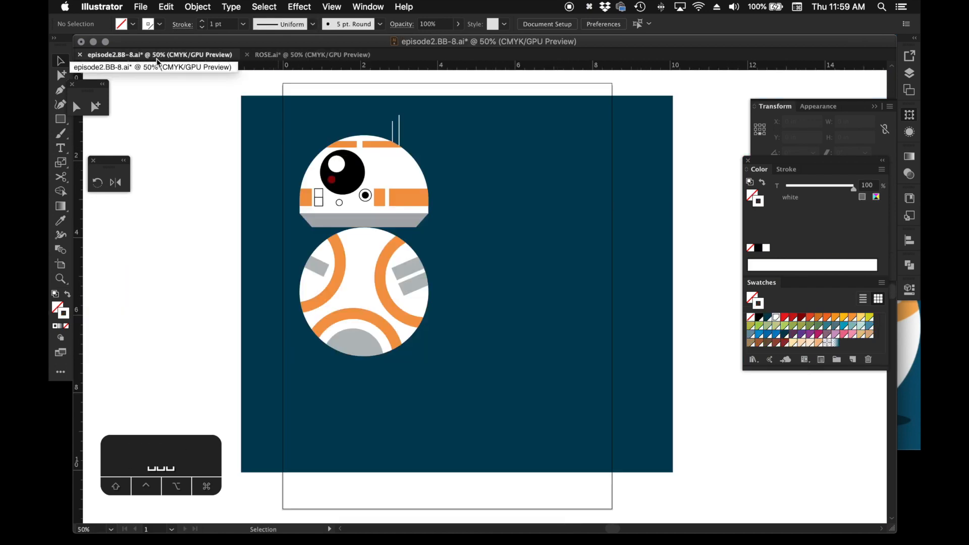
key("l")
left_click_drag(526, 363, 598, 430)
- Fill the new circle with white and nudge it slightly up and to the right
left_click(96, 106)
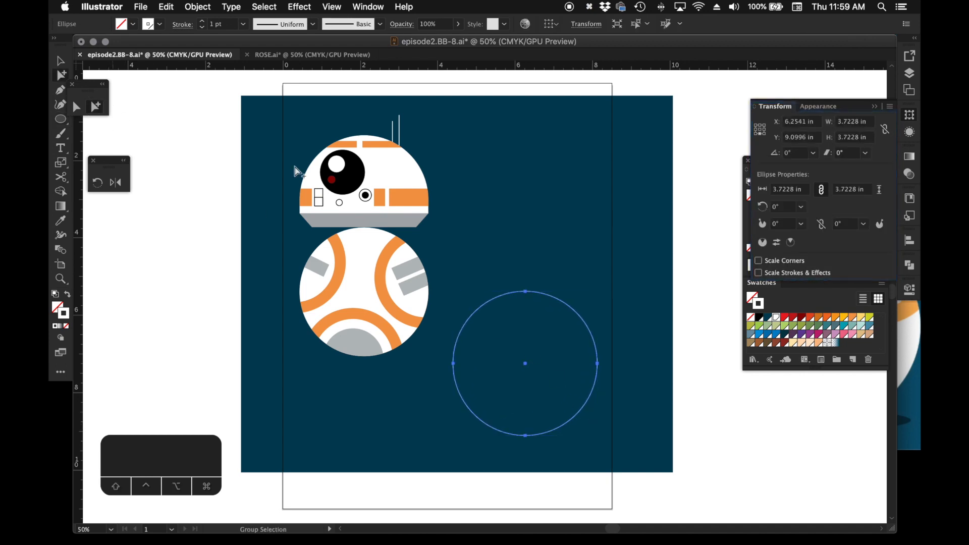
left_click(751, 298)
left_click(776, 317)
left_click_drag(530, 323, 523, 314)
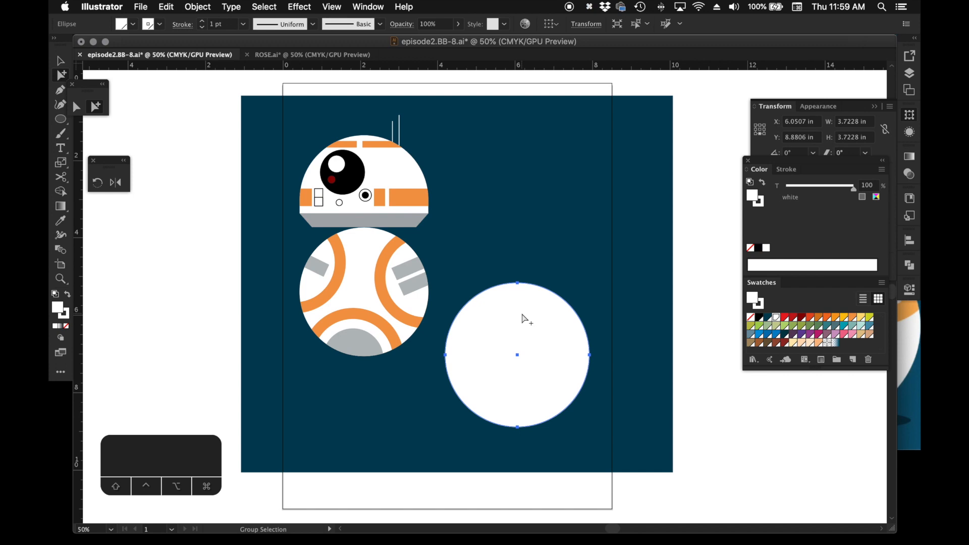
left_click_drag(526, 314, 543, 315)
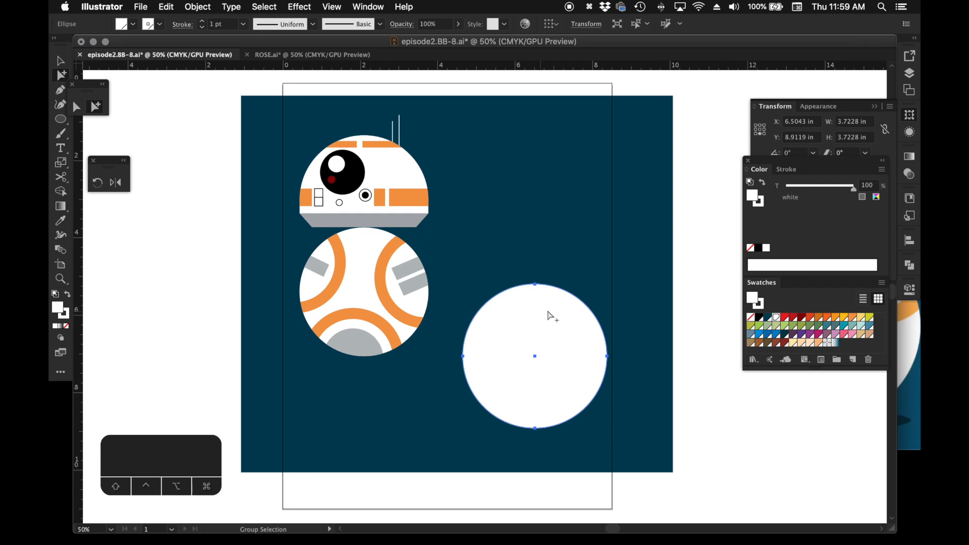
left_click(503, 246)
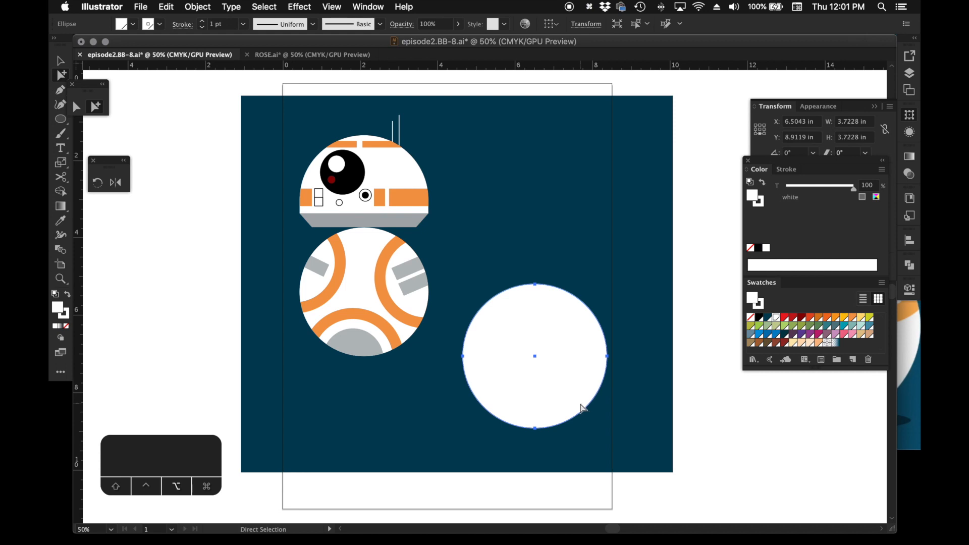
- Duplicate the white circle directly above itself and delete the copy's bottom anchor point to leave a half-circle dome
left_click_drag(582, 408, 583, 246)
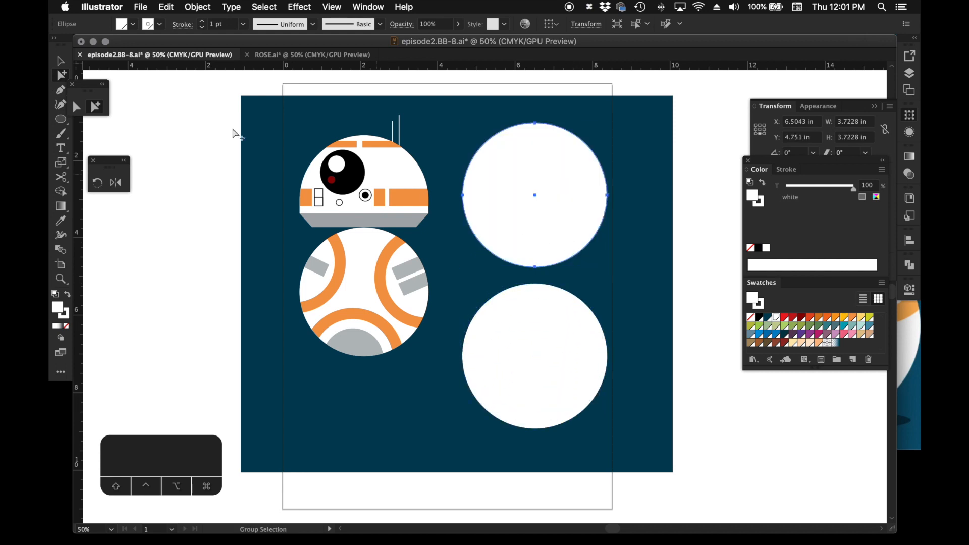
left_click(77, 106)
left_click(514, 268)
left_click(535, 266)
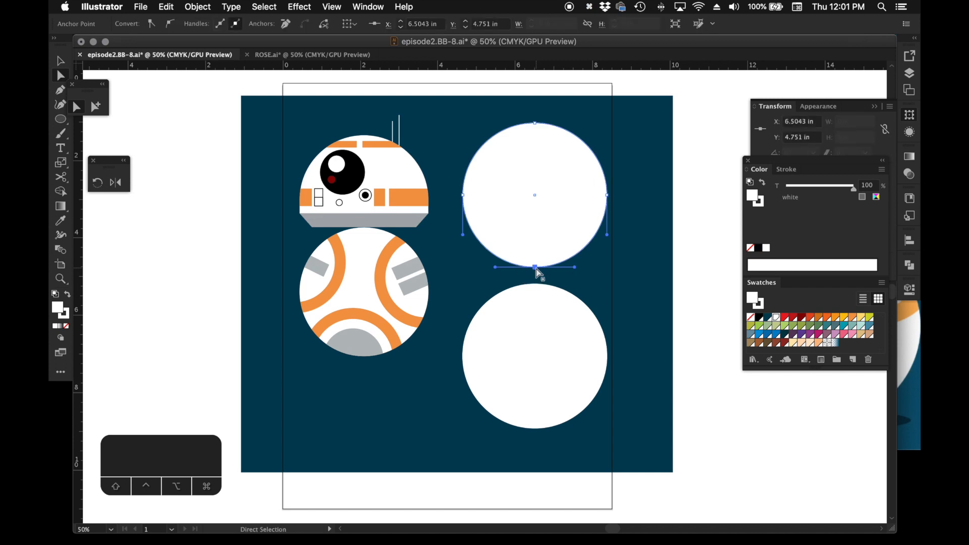
key("BackSpace")
- Draw a shallow white rectangle, align it under the dome's flat edge, and stretch it to the dome's full width
key("m")
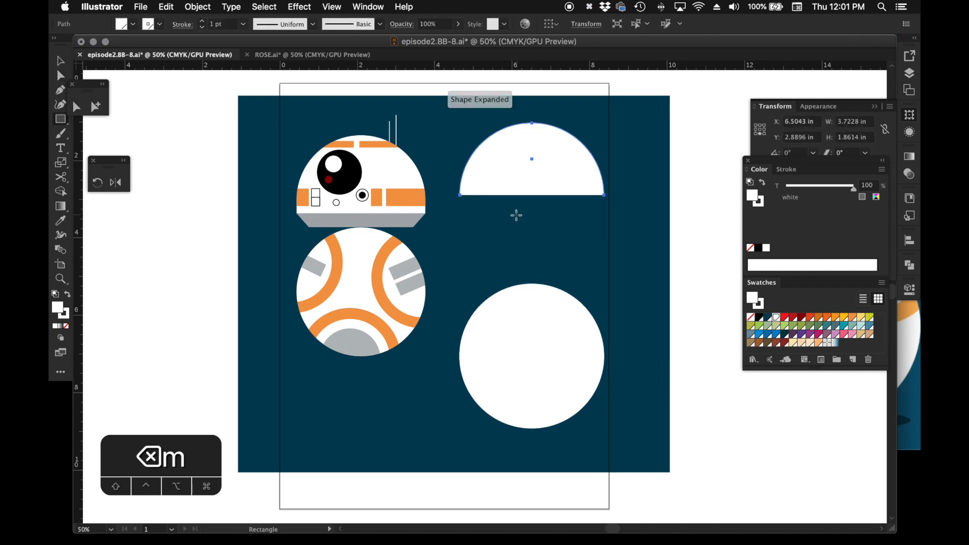
left_click_drag(498, 216, 569, 236)
left_click(95, 106)
left_click_drag(498, 221, 459, 195)
left_click(553, 209)
left_click(530, 206)
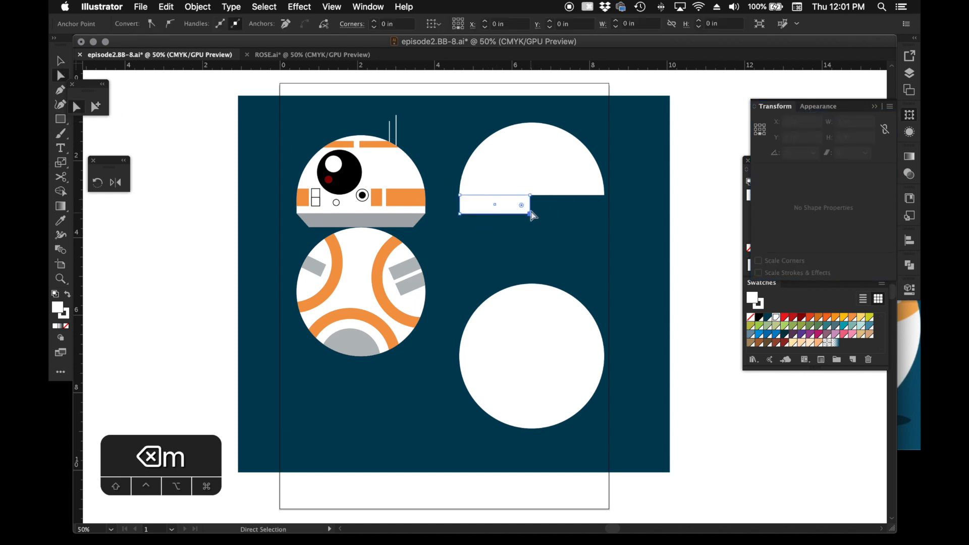
left_click_drag(529, 206, 600, 202)
- Unite the dome and rectangle into one head shape and move it straight down to rest on the body circle
left_click(623, 211)
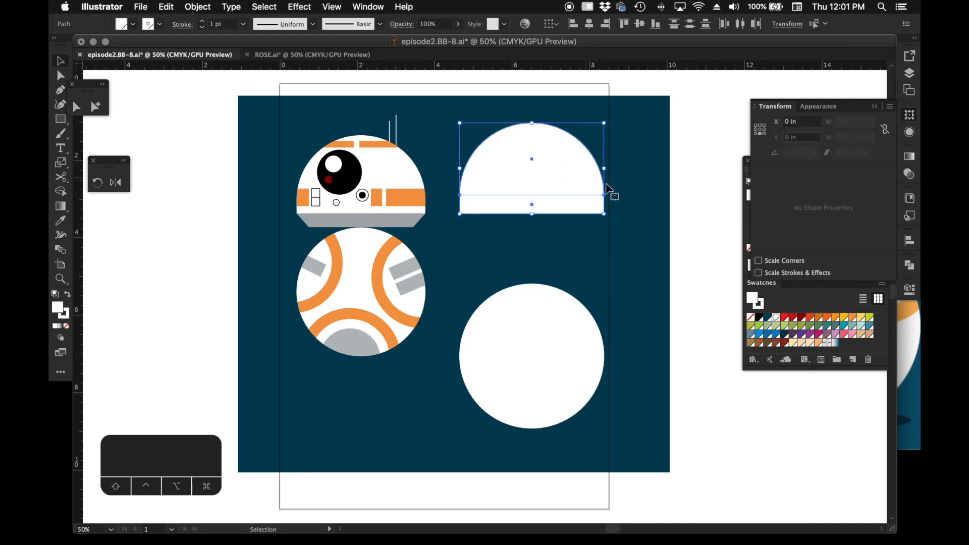
left_click(910, 264)
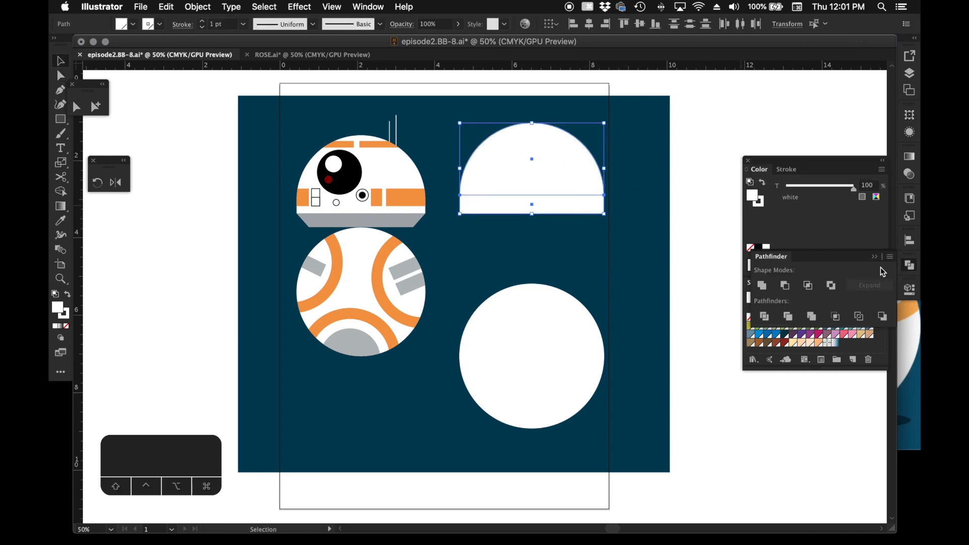
left_click(766, 288)
left_click(647, 273)
left_click_drag(538, 172, 538, 234)
left_click(692, 242)
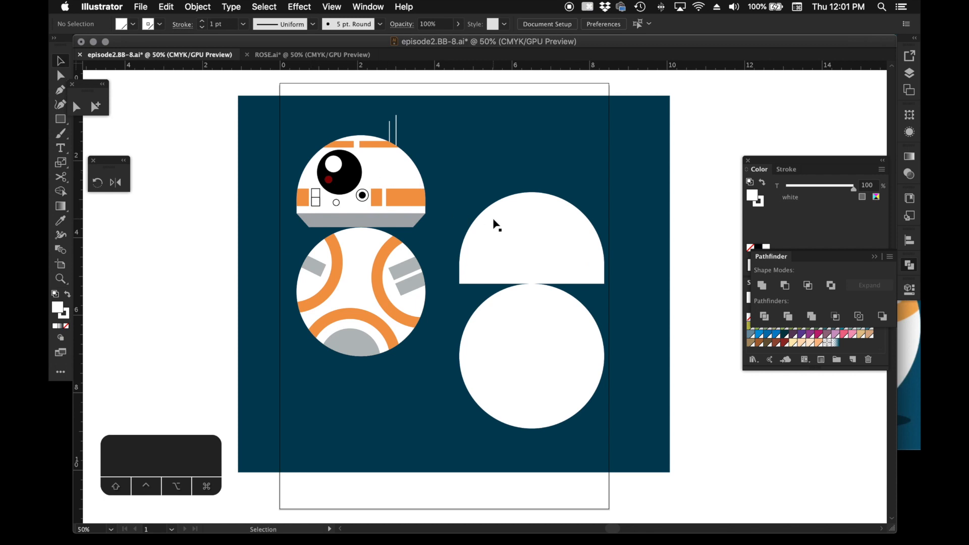
- Draw an eye circle about 1.16 in wide on the new dome, fill it with the first droid's eye black, and move it right of centre
key("l")
left_click_drag(502, 235, 524, 256)
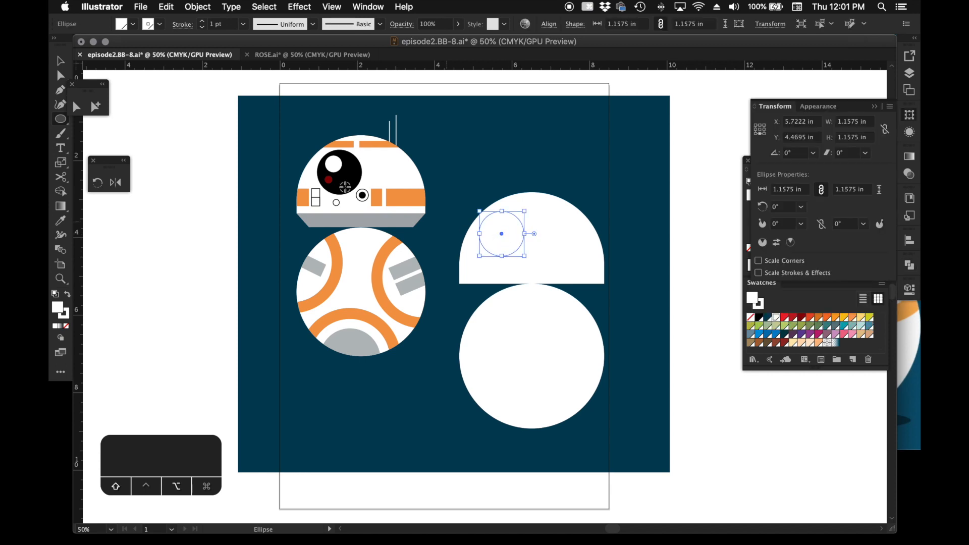
key("i")
left_click(344, 180)
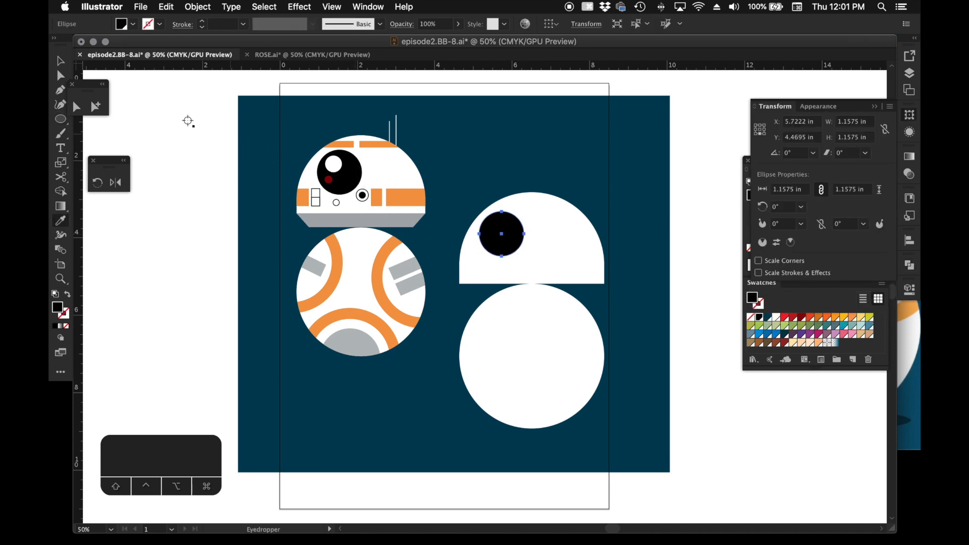
left_click(107, 108)
left_click_drag(501, 233, 566, 246)
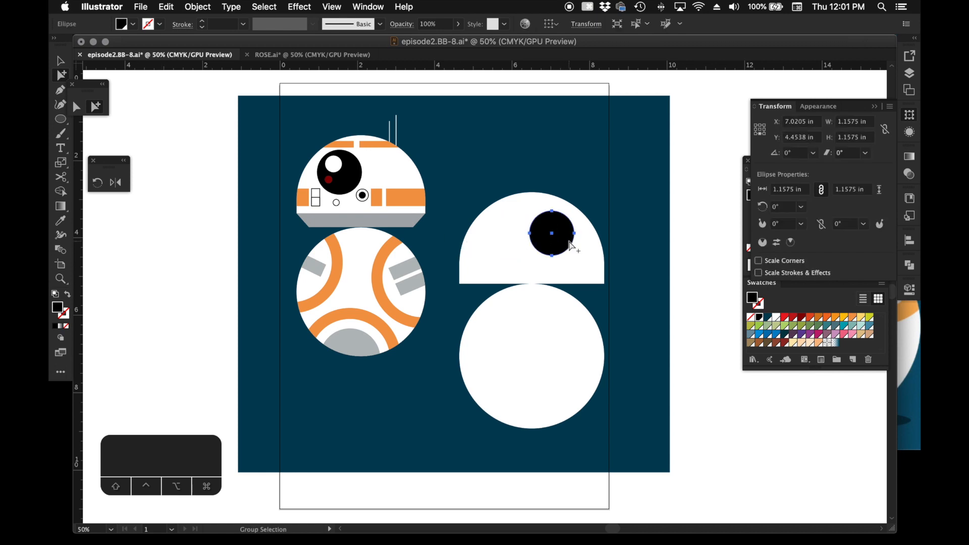
- Draw two small four-sided blocks with the Pen tool near the dome's lower right edge and fill them with apricot orange
key("z")
left_click_drag(449, 177, 728, 393)
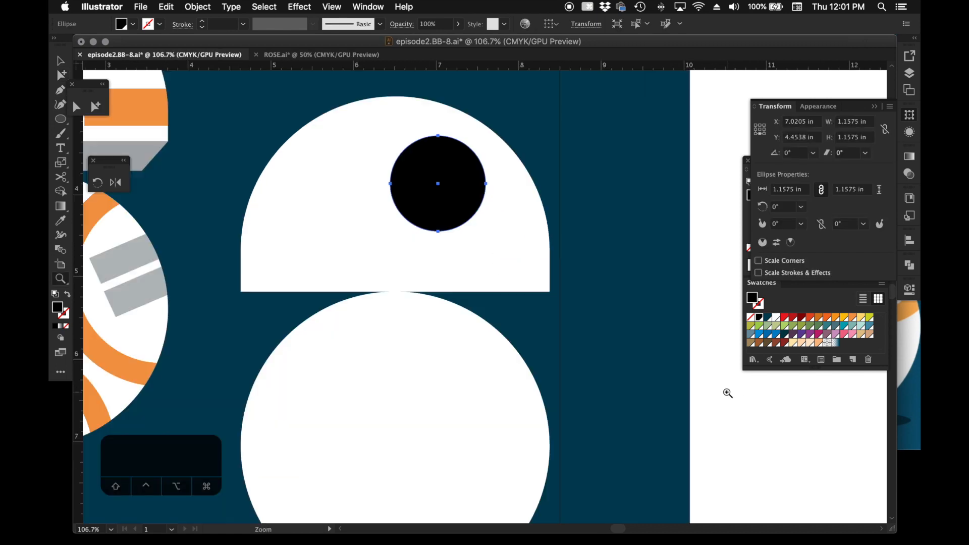
key("super+minus")
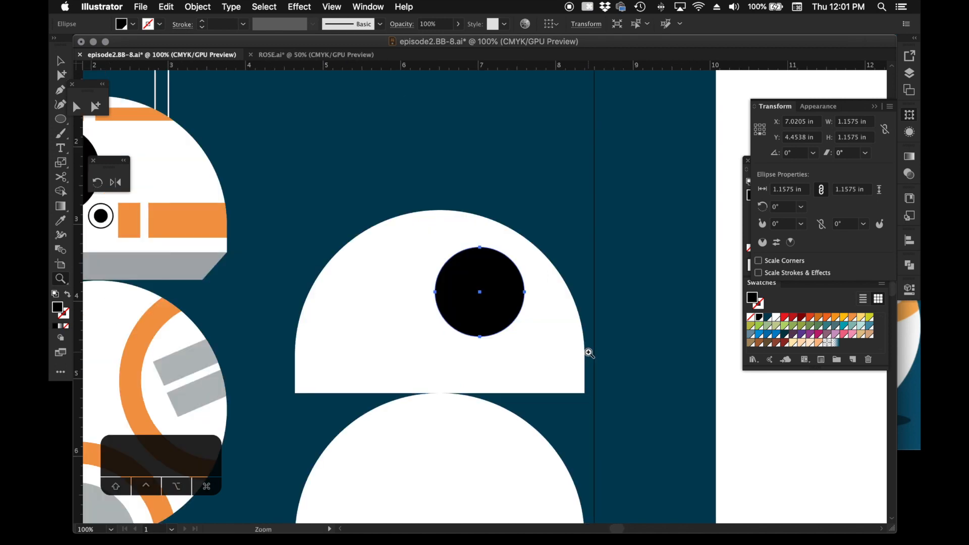
key("super+minus")
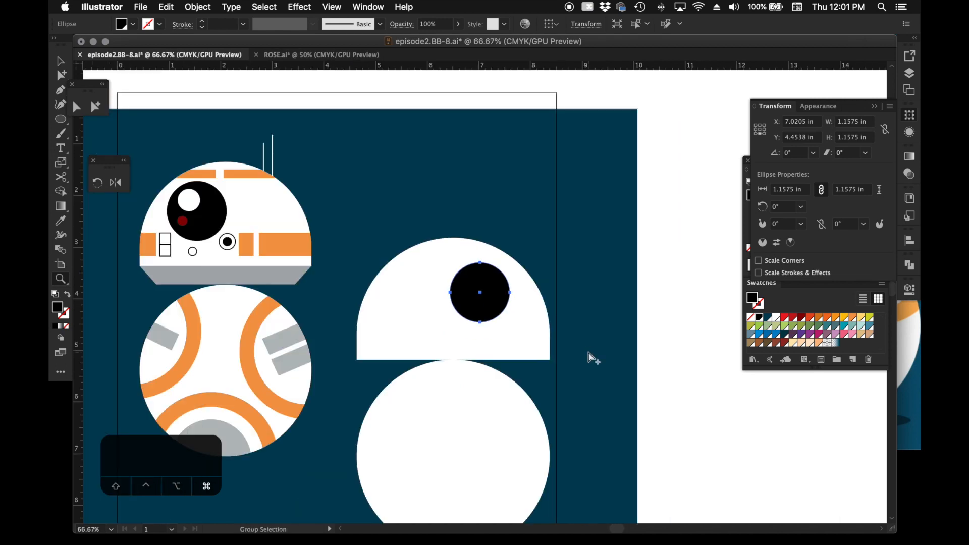
key("super+equal")
key("p")
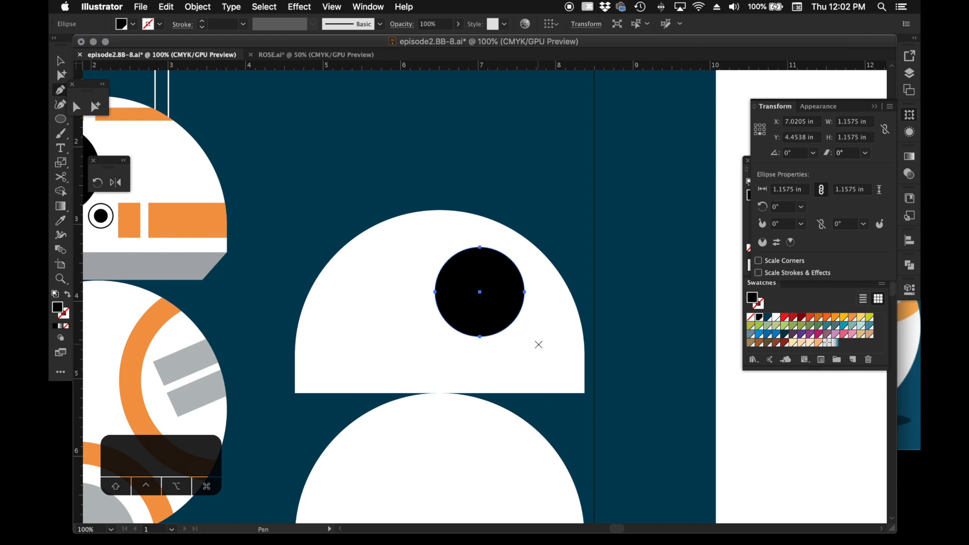
left_click(560, 344)
left_click(560, 381)
left_click(535, 380)
left_click(537, 343)
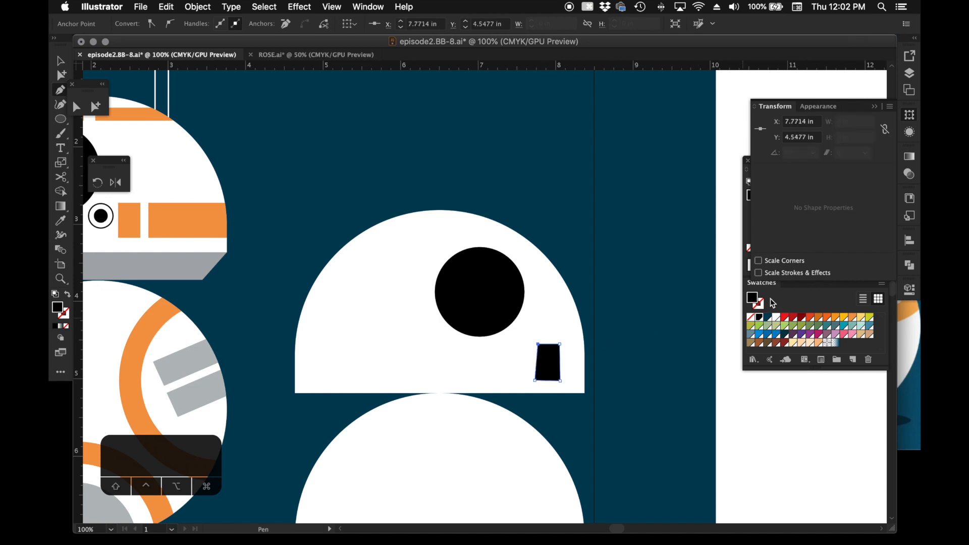
left_click(754, 299)
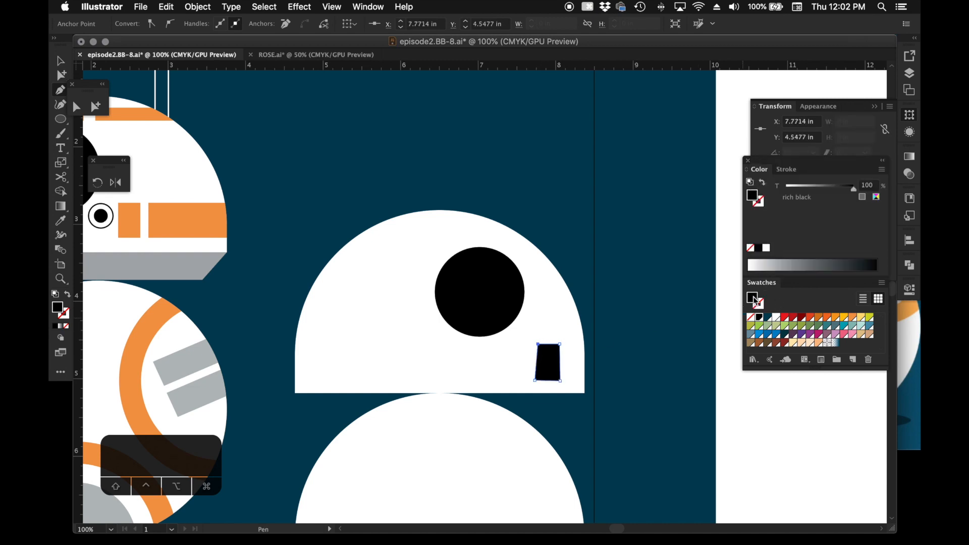
left_click(852, 318)
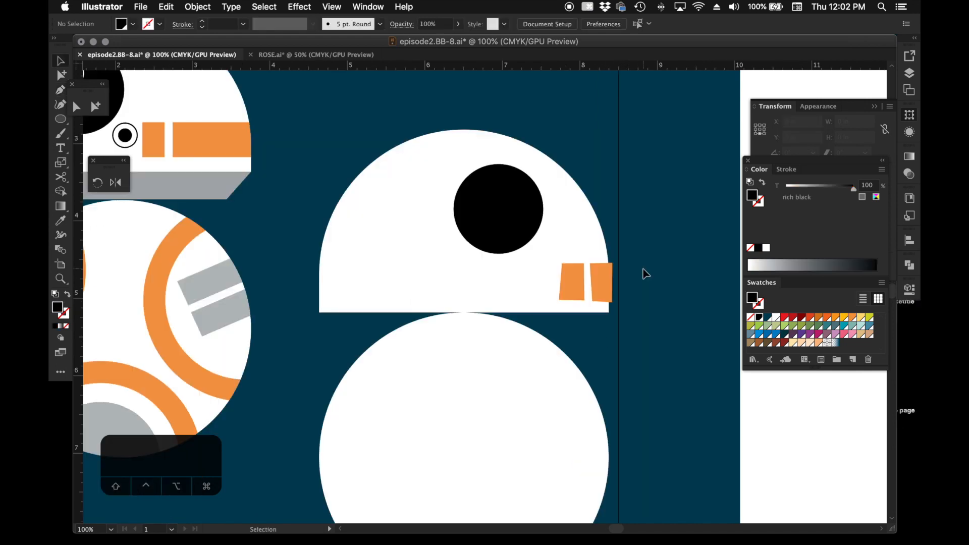
- Draw two thin strips with the Pen tool across the upper dome, following its curve and leaving a narrow gap between them
key("p")
left_click(364, 166)
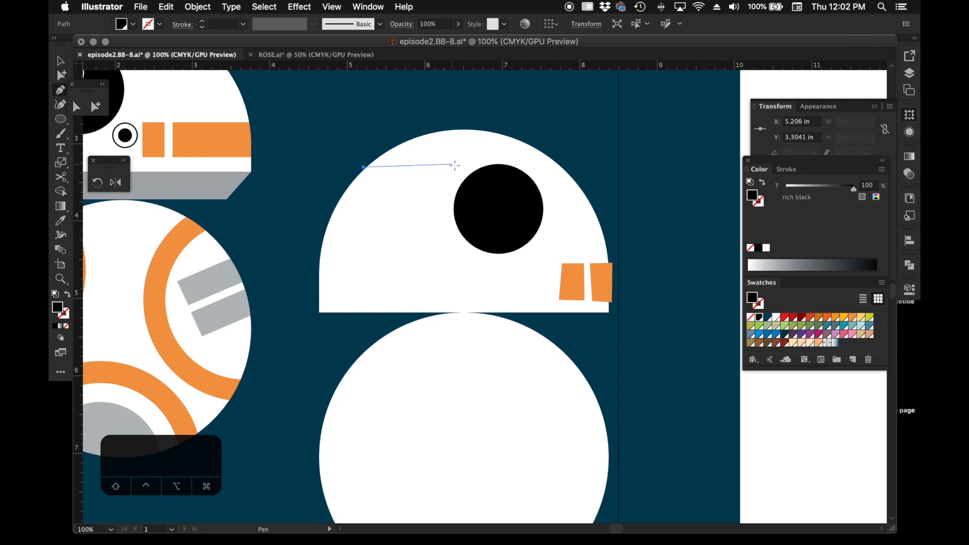
left_click(457, 165)
left_click(458, 150)
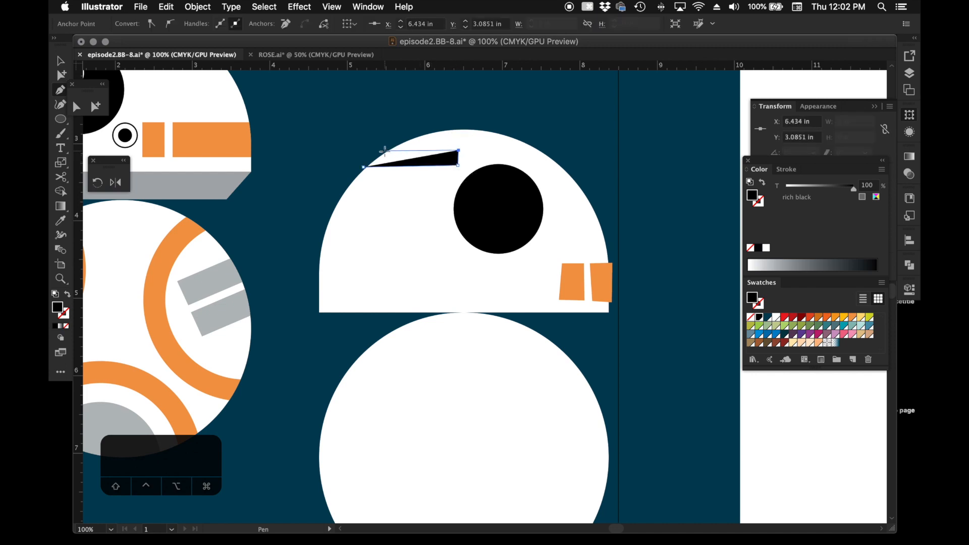
left_click(381, 151)
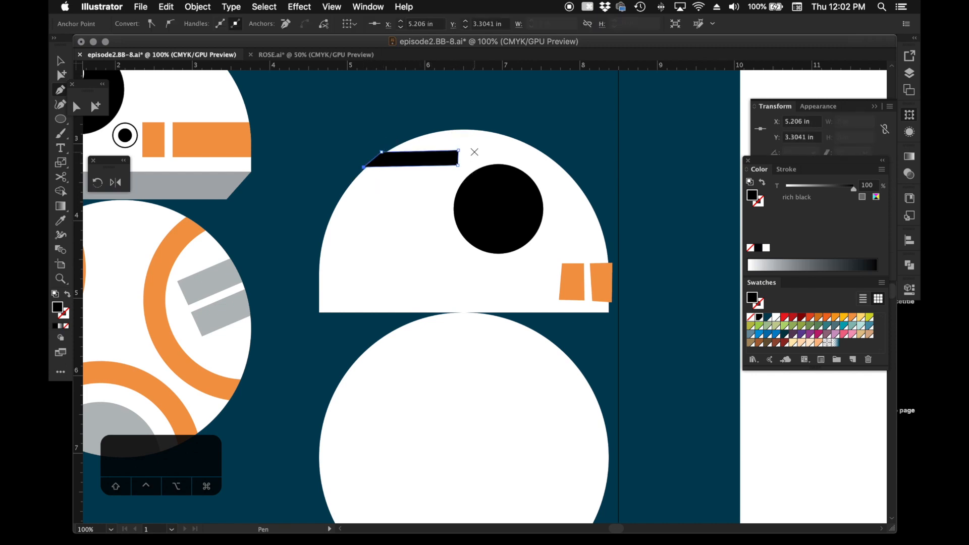
left_click(474, 151)
left_click(474, 165)
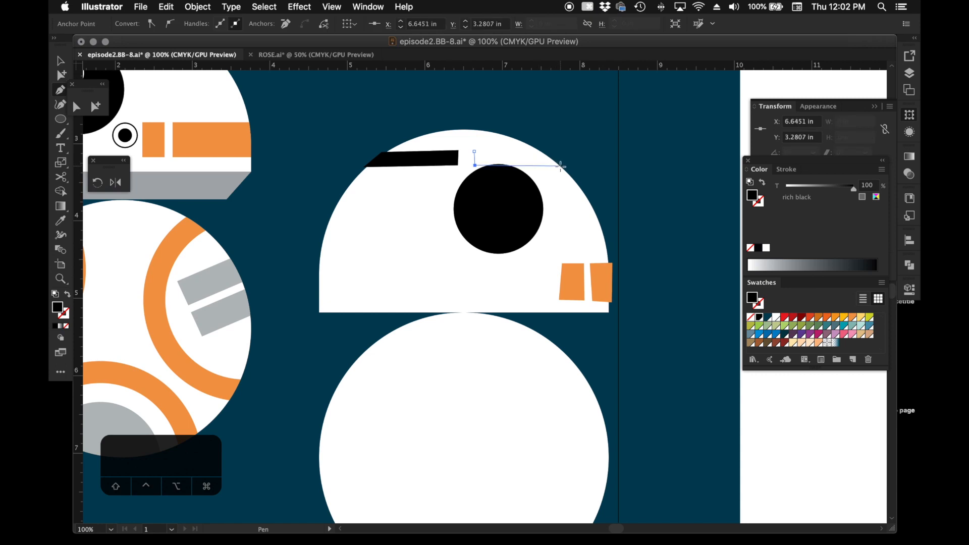
left_click(561, 166)
left_click(541, 149)
left_click(475, 150)
- Fill both upper strips with the small blocks' apricot orange and shift the black eye circle slightly down and left
key("v")
left_click(426, 158, "shift")
key("i")
left_click(578, 281)
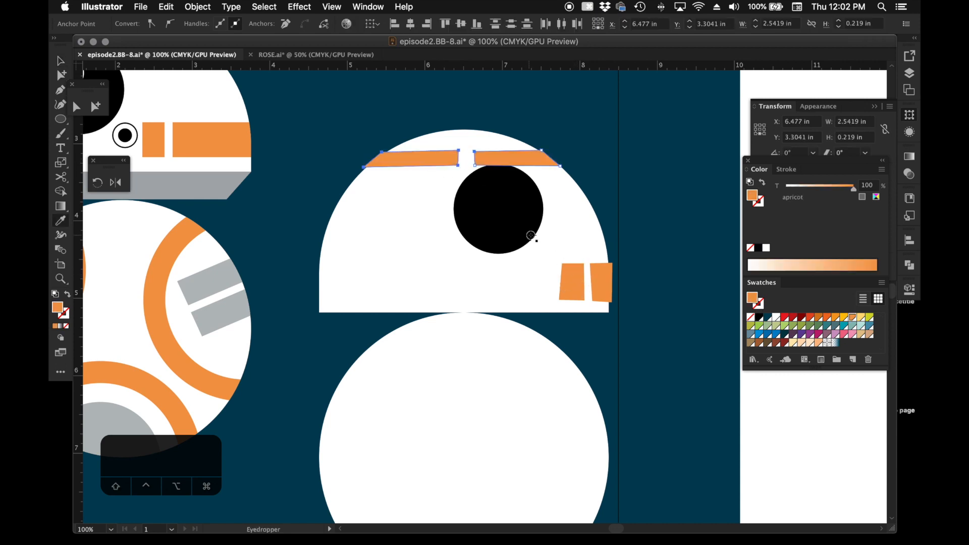
key("v")
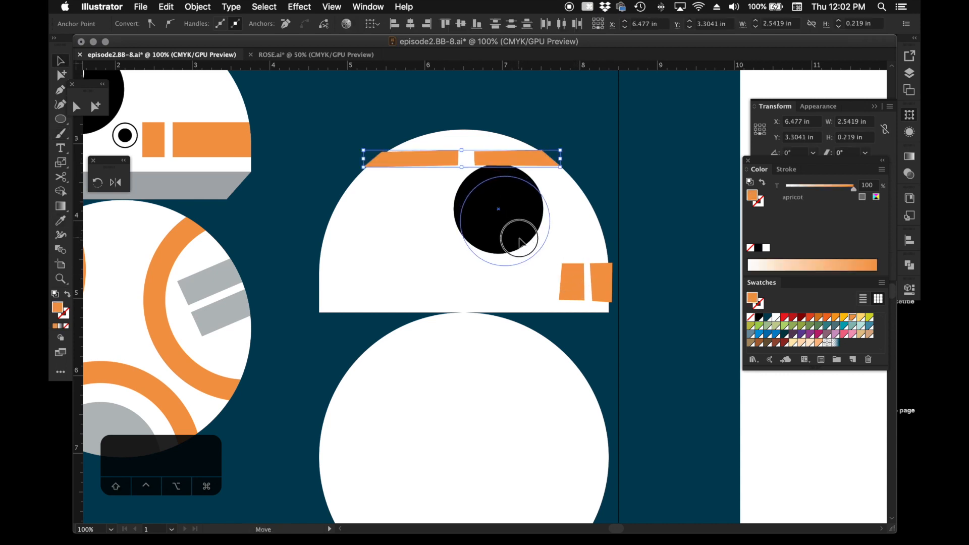
left_click(519, 243)
- Draw a white circle about 0.39 in wide with a black outline beside the orange blocks, and place a 0.27 in black circle slightly right inside it
key("l")
left_click_drag(540, 275, 556, 286)
key("d")
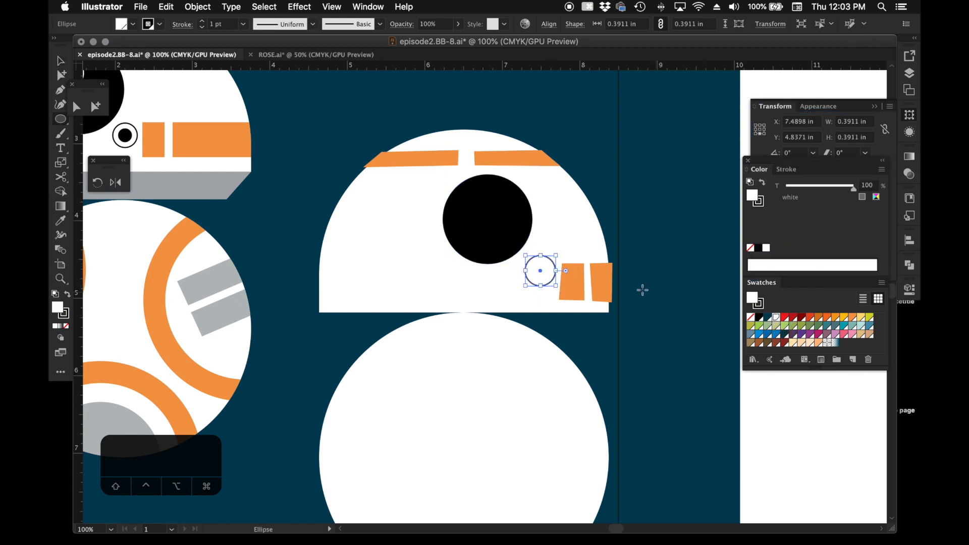
mouse_move(541, 273)
left_mouse_down()
mouse_move(564, 294)
mouse_move(552, 282)
left_mouse_up()
left_click(507, 228)
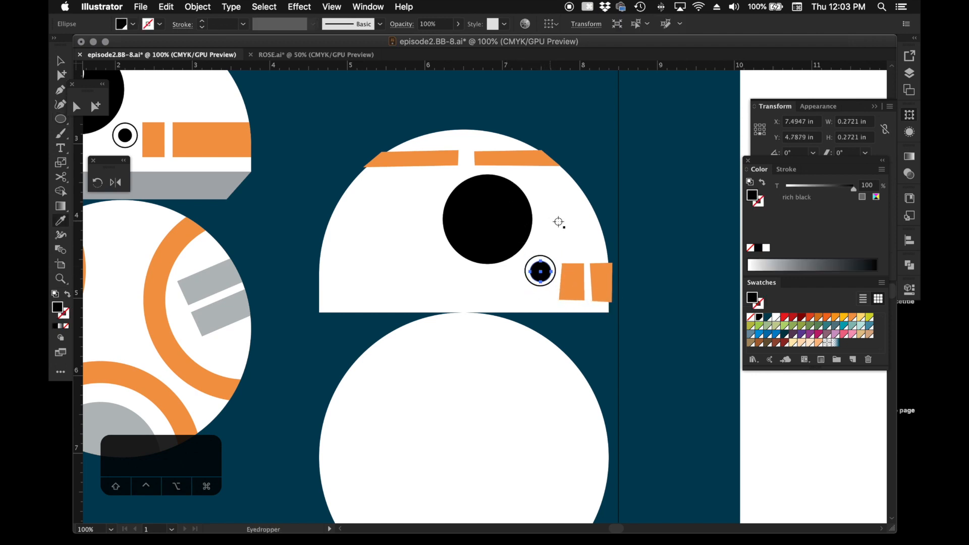
key("v")
left_click(616, 215)
left_click_drag(543, 267, 546, 265)
left_click(662, 223)
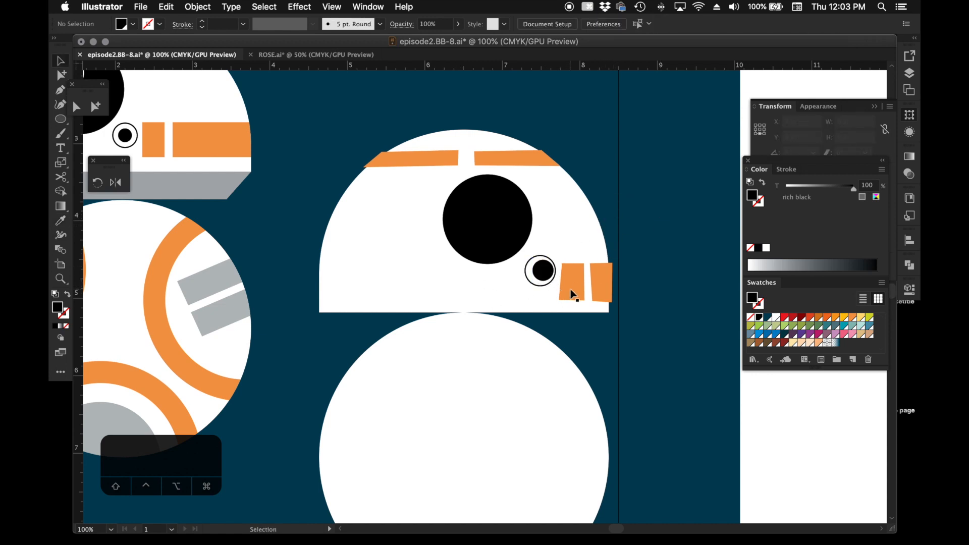
- Add a wide orange band at the dome's lower left and a small tapered orange block just right of it
left_click_drag(570, 289, 314, 290)
key("a")
left_click_drag(439, 286, 428, 286)
left_click_drag(571, 293, 446, 283)
- Draw two small white windows with the Pen tool, one above the other, inside the tapered orange block beside the wide band
left_click(426, 258)
key("z")
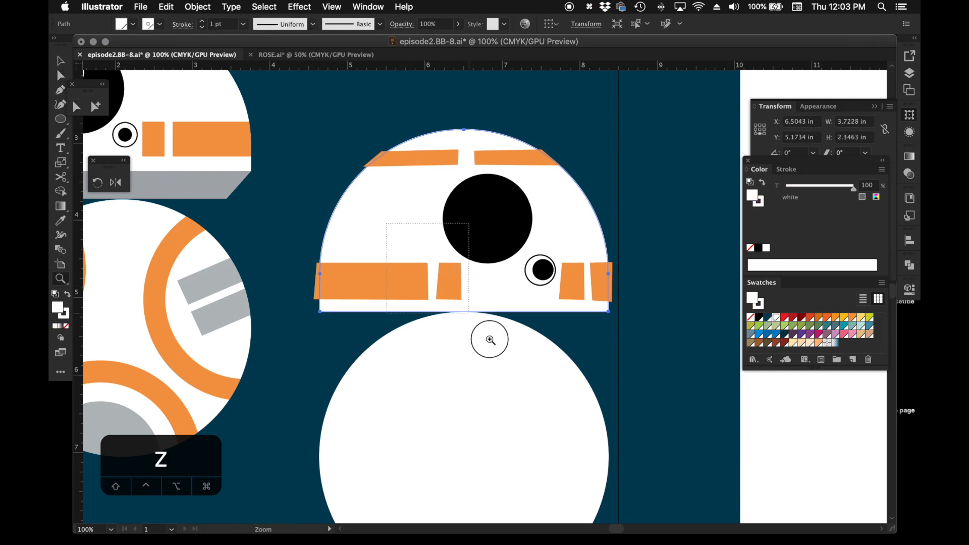
left_click_drag(476, 325, 519, 303)
key("p")
key("p")
left_click(499, 239)
left_click(554, 241)
left_click(553, 281)
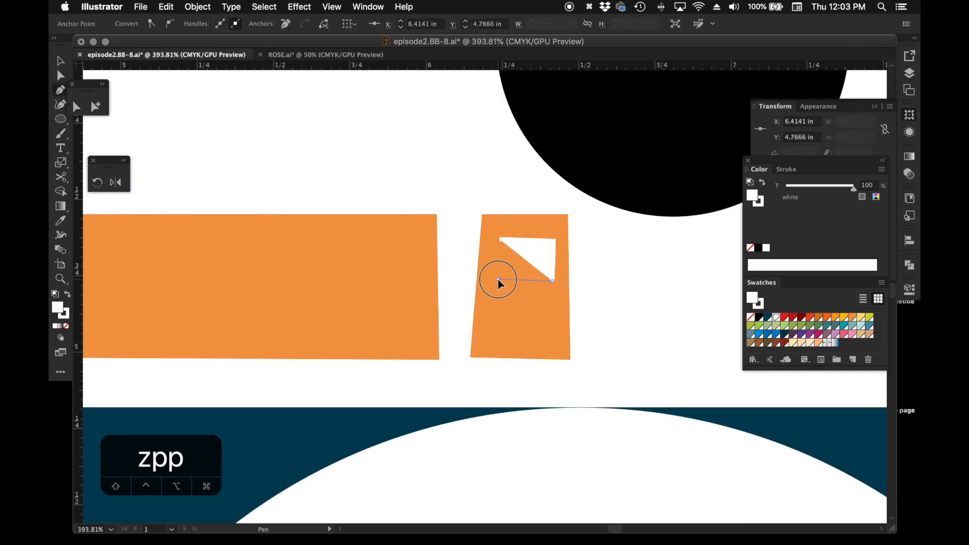
left_click(498, 279)
left_click(497, 304)
left_click(554, 306)
left_click(554, 339)
left_click(495, 338)
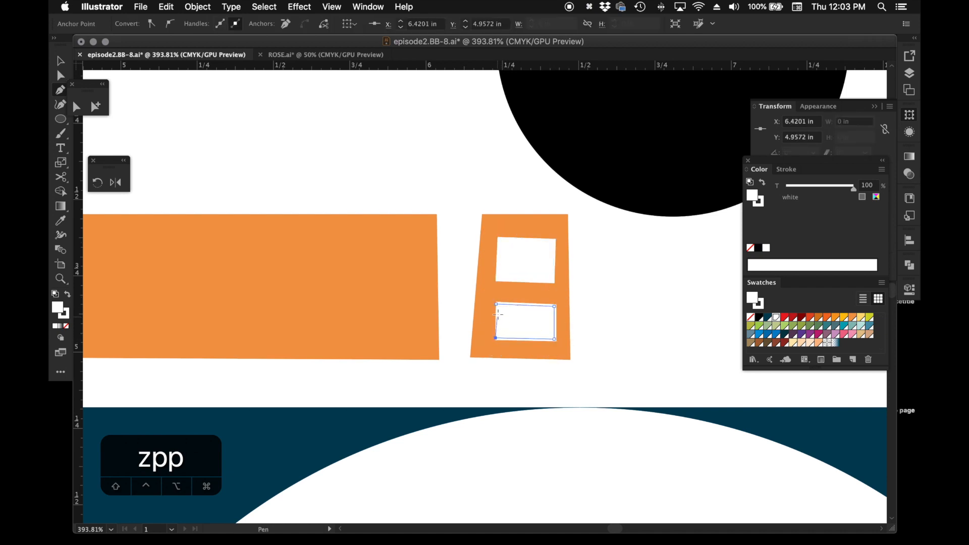
left_click(496, 304)
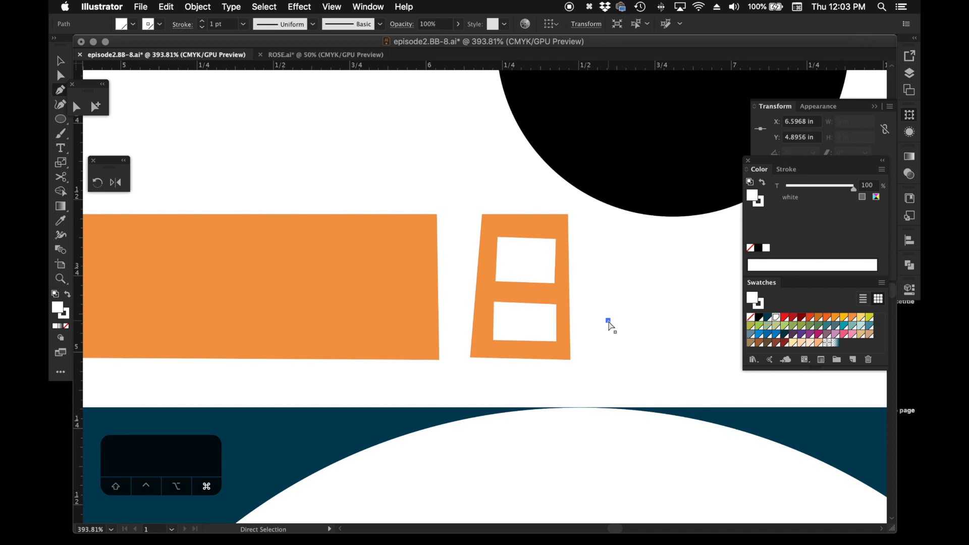
- Set the stroke weight of the outlined circle around the small black lens to 3 pt
key("super+0")
key("super+minus")
key("v")
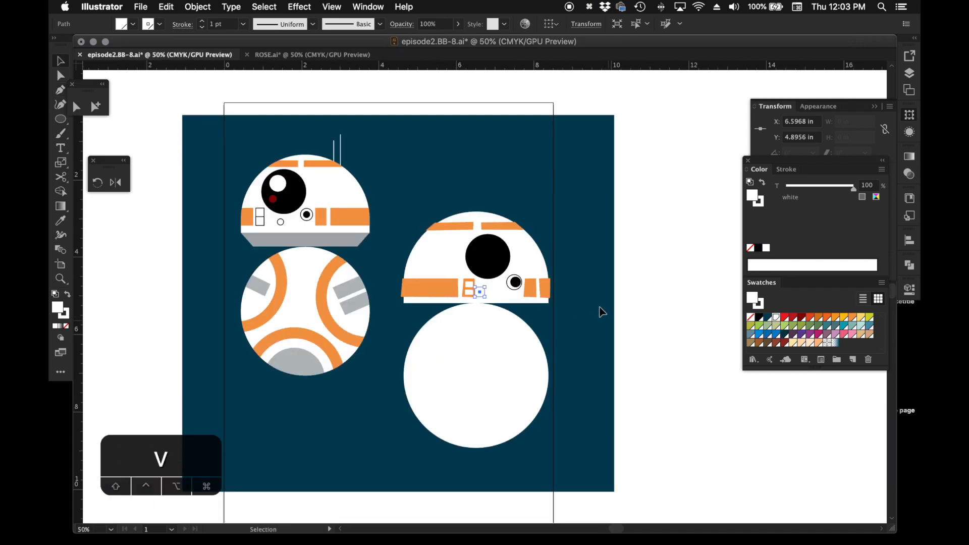
left_click(494, 266)
key("z")
left_click_drag(399, 189, 591, 322)
key("l")
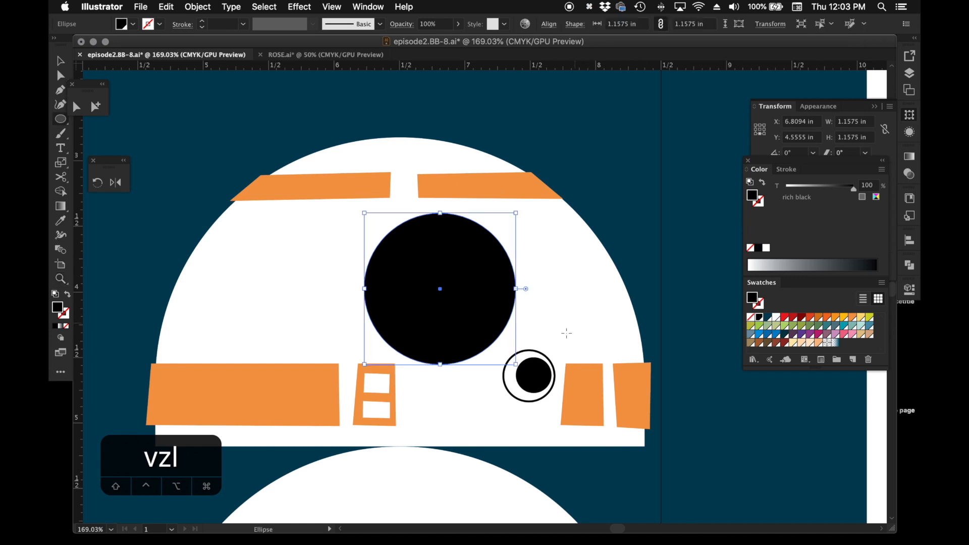
key("v")
left_click(505, 381)
left_click(785, 169)
left_click(783, 183)
type("2")
key("Return")
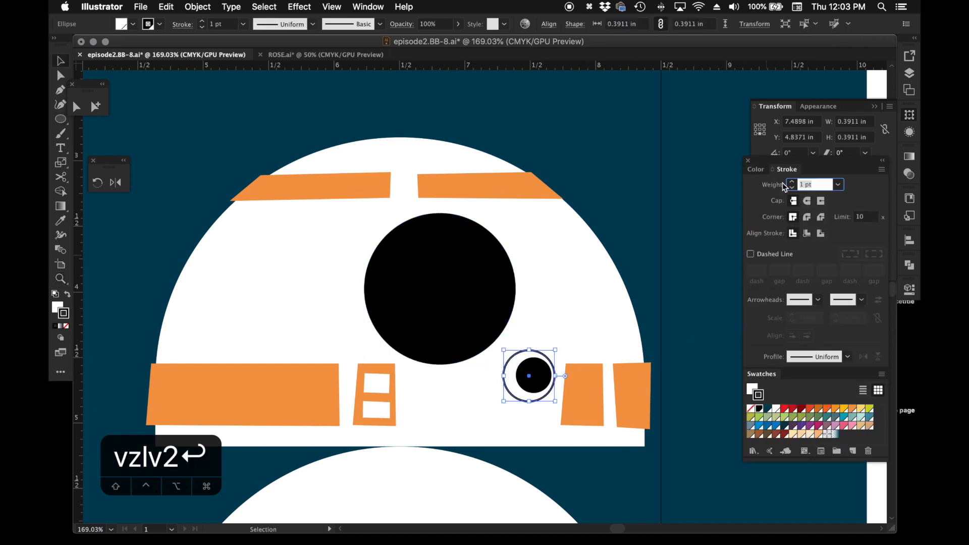
type("3")
key("Return")
key("v")
left_click(673, 257)
- Draw a circle about 0.19 in wide between the windowed block and the lens, and copy the lens ring's fill and stroke to it
key("space")
left_click_drag(587, 339, 558, 346)
key("l")
left_click_drag(499, 372, 500, 372)
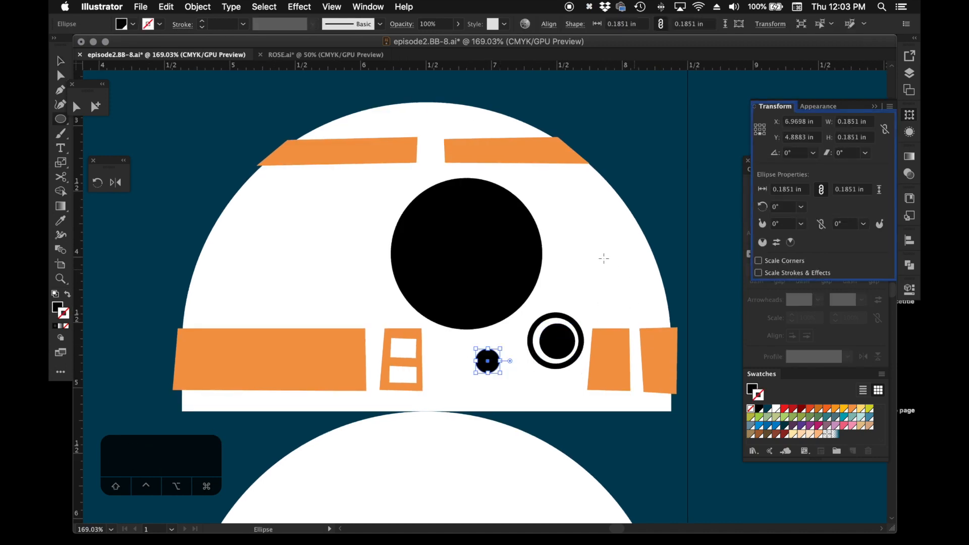
key("i")
left_click(553, 317)
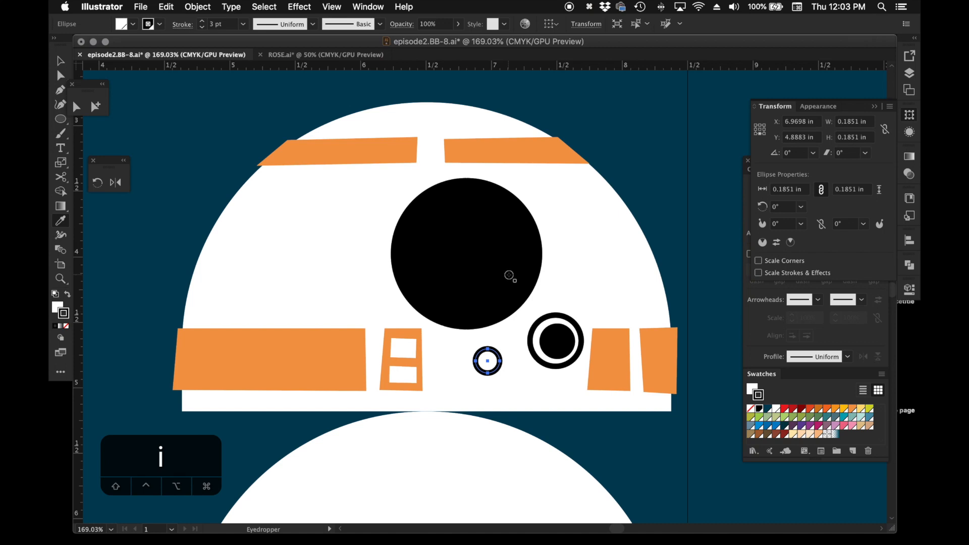
- Draw a white highlight circle about 0.44 in wide in the eye's upper left area and remove its stroke
key("l")
left_click_drag(442, 227, 469, 256)
left_click(757, 395)
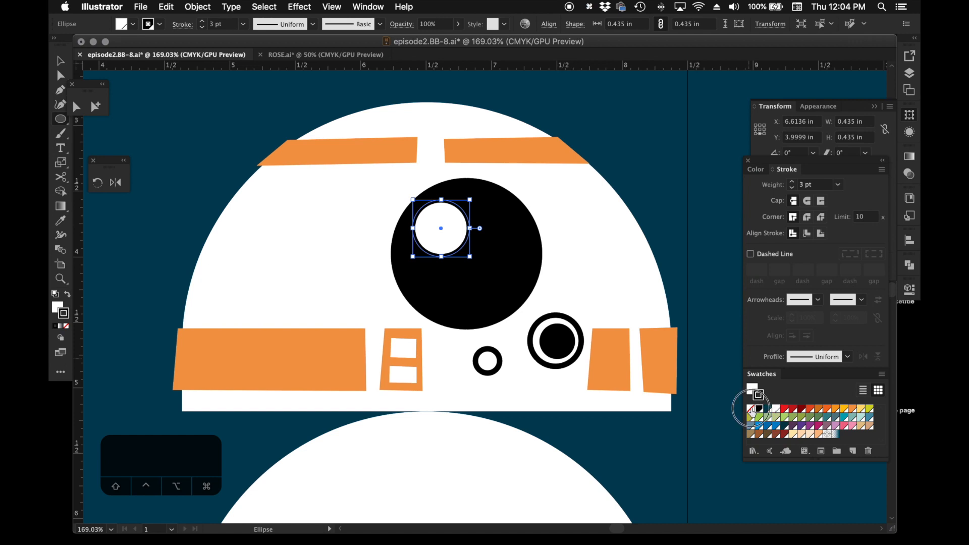
left_click(751, 409)
- Draw a dark red circle about 0.12 in wide with no stroke below the eye's white highlight
left_click_drag(444, 287, 451, 295)
left_click_drag(757, 396, 750, 388)
left_click(750, 409)
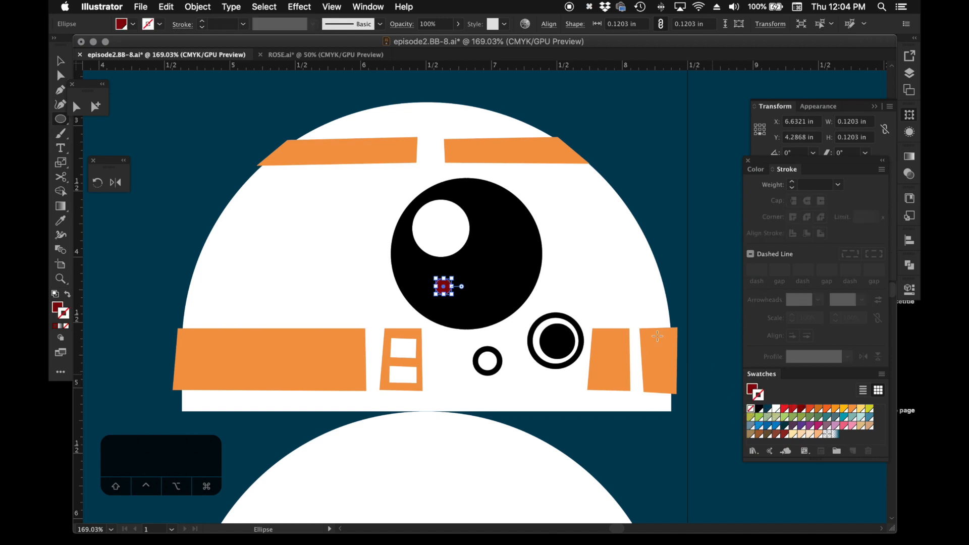
left_click(100, 112)
left_click(195, 135)
- Draw a closed curved band with the Pen tool on the left side of the new body circle, bulging toward its centre
key("super+minus")
key("super+minus")
key("super+minus")
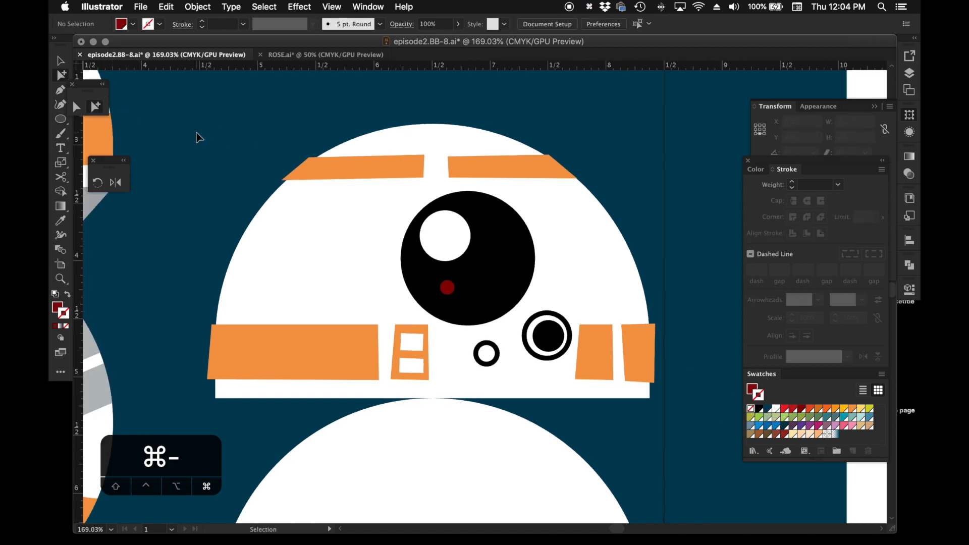
key("space")
left_click_drag(371, 393, 417, 295)
key("p")
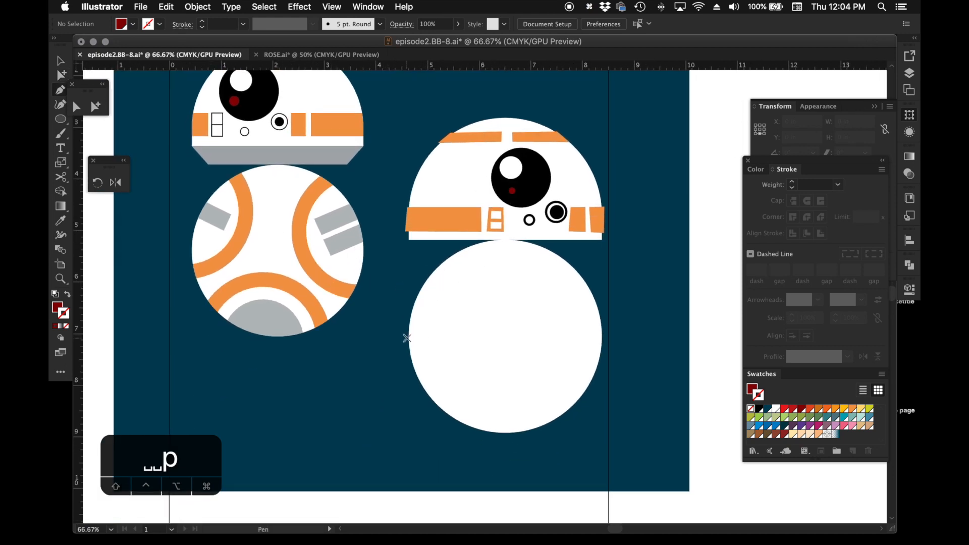
left_click(427, 277)
left_click_drag(464, 314, 476, 348)
left_click_drag(450, 391, 486, 376)
left_click(432, 405)
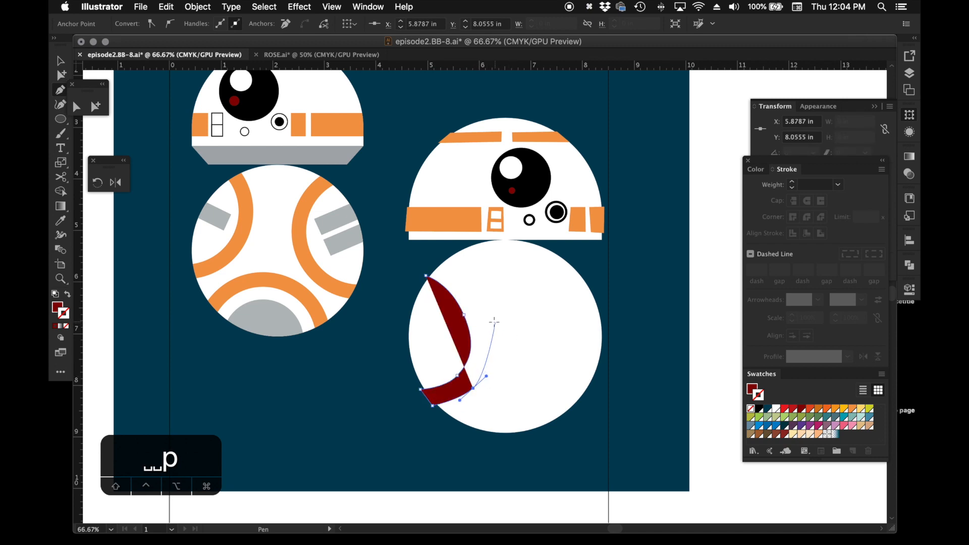
left_click_drag(489, 305, 481, 293)
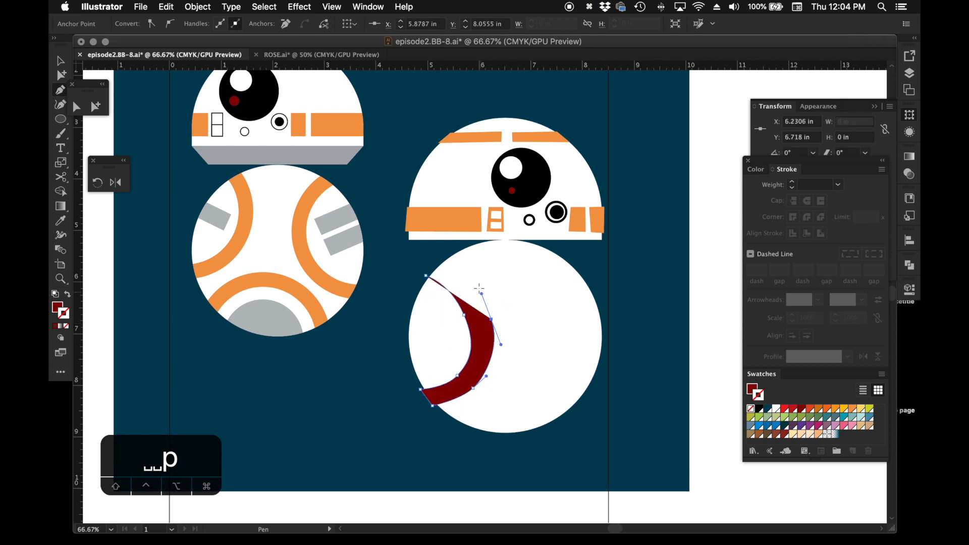
left_click(440, 261)
left_click(427, 275)
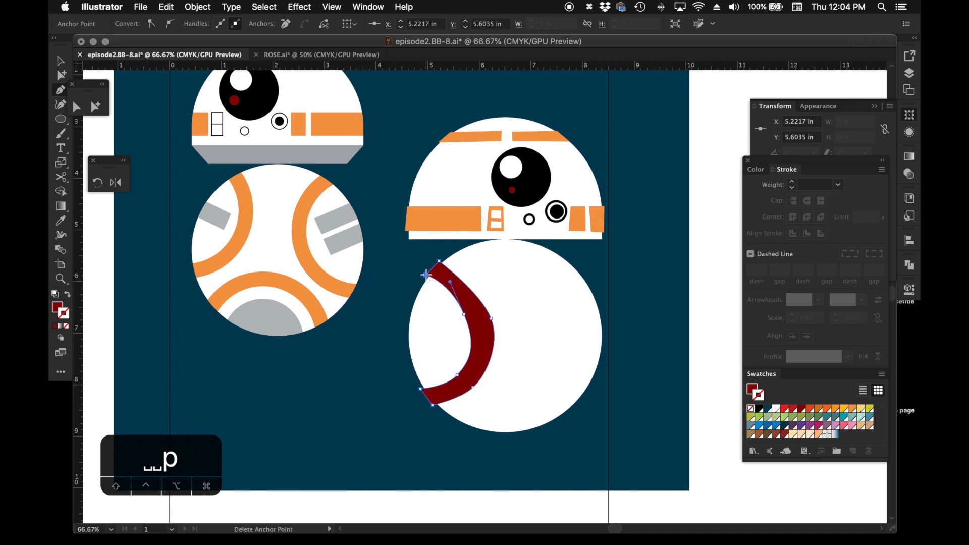
- Copy the orange fill of the new head's wide band to the curved band on the body
key("i")
left_click(466, 218)
key("super+shift+a")
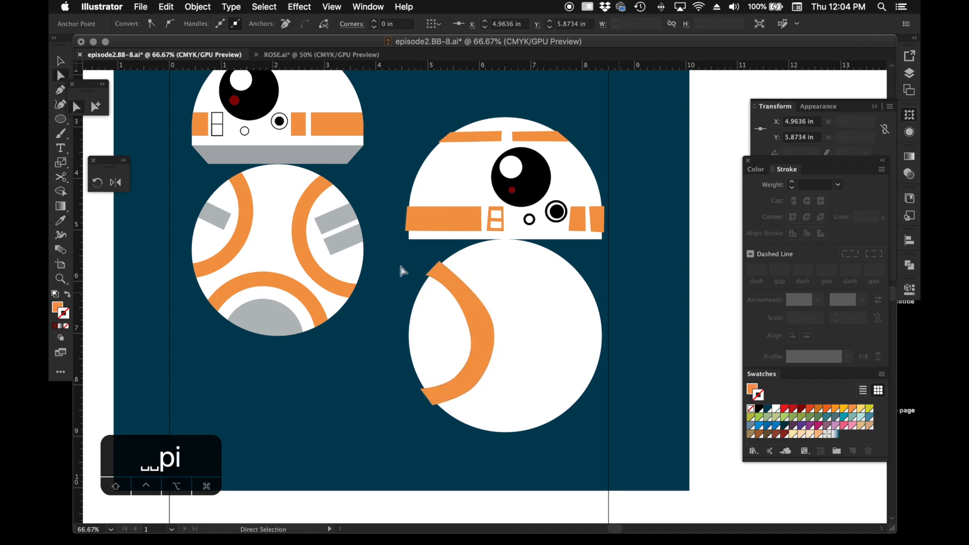
key("b")
key("v")
left_click(305, 232)
left_click(97, 108)
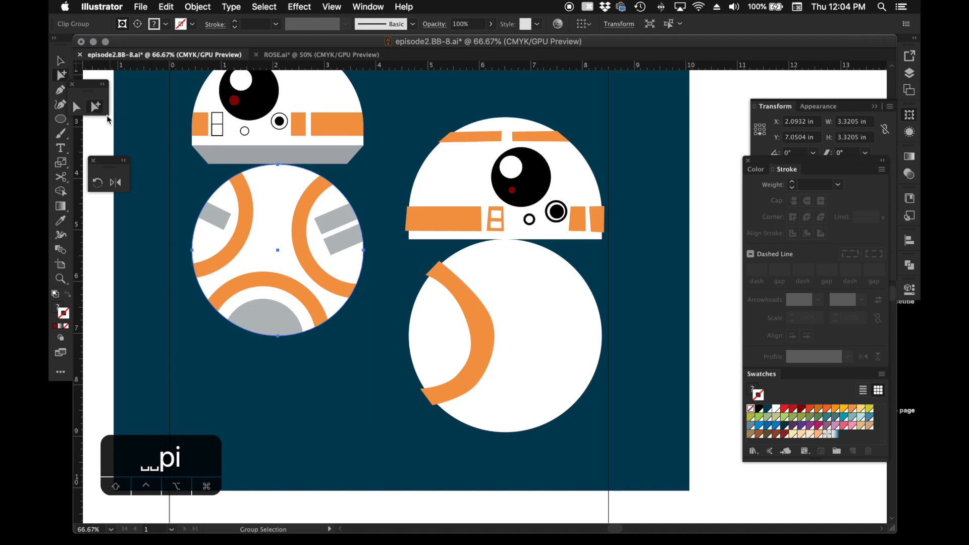
left_click(381, 240)
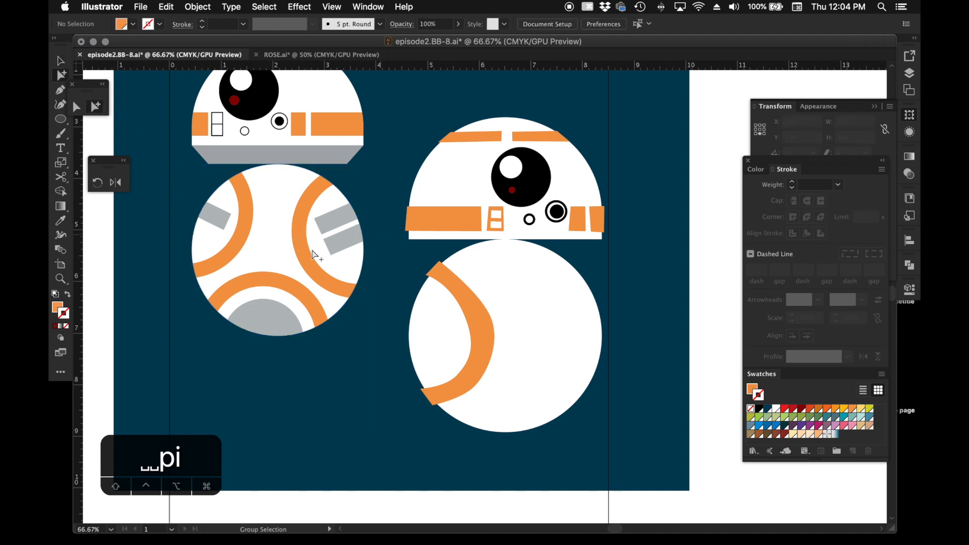
left_click(309, 254)
left_click(297, 256, "shift")
left_click_drag(299, 257, 228, 253)
key("super+z")
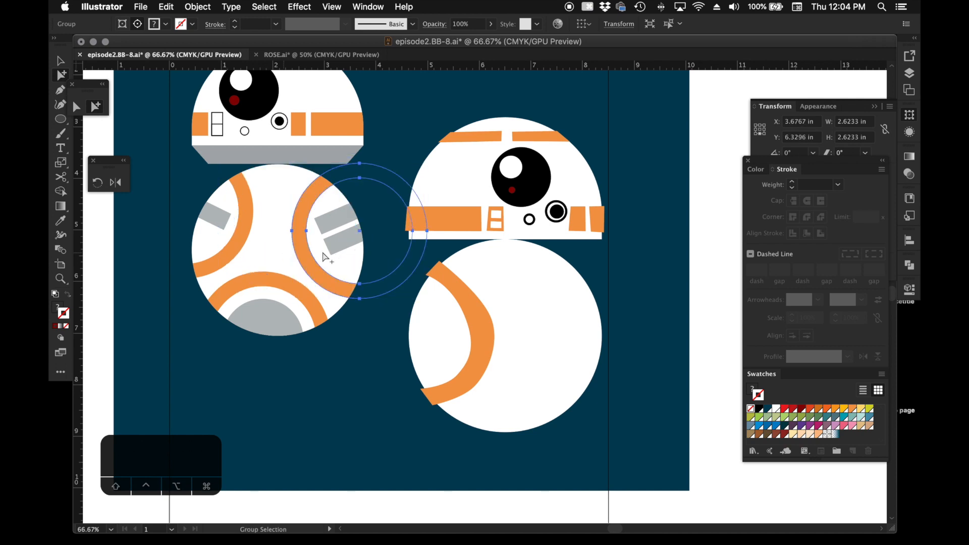
- Draw a closed curved band with the Pen tool on the right side of the new body circle, bulging toward its centre
left_click(530, 308)
key("p")
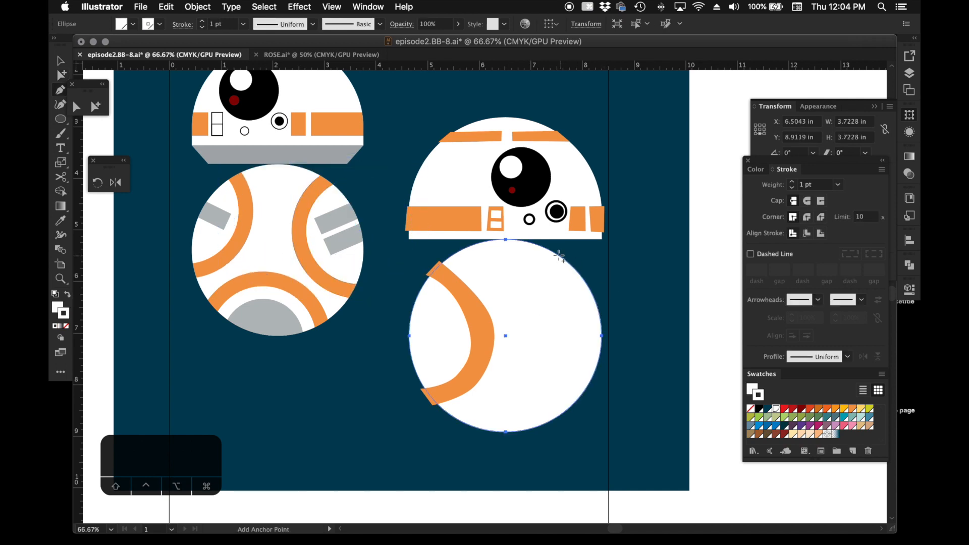
left_click(563, 252)
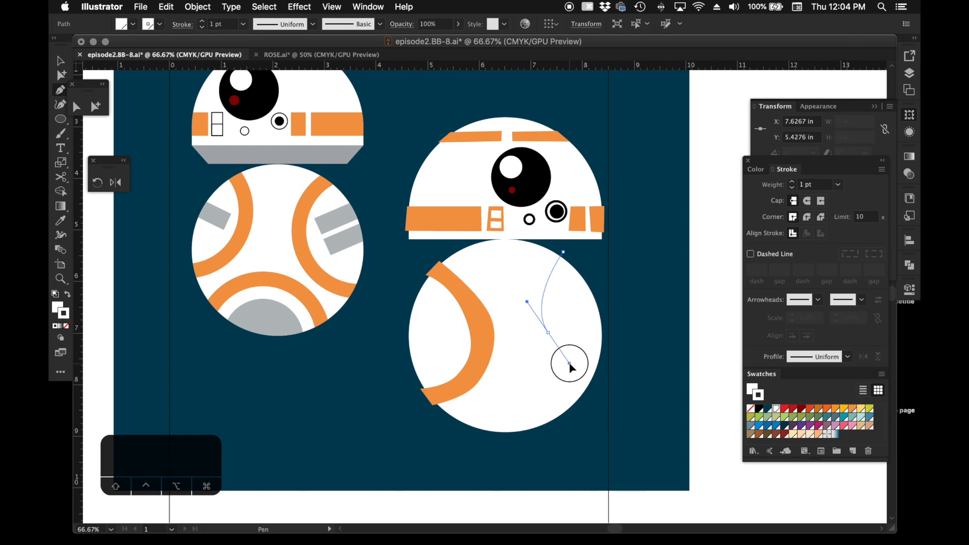
left_click(610, 358)
left_click(608, 340)
left_click_drag(557, 319, 552, 304)
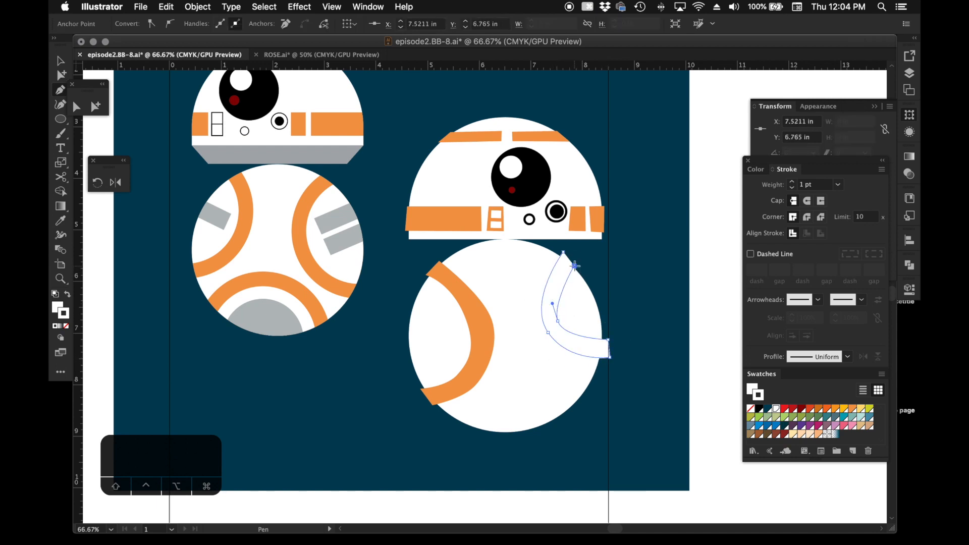
left_click(563, 252)
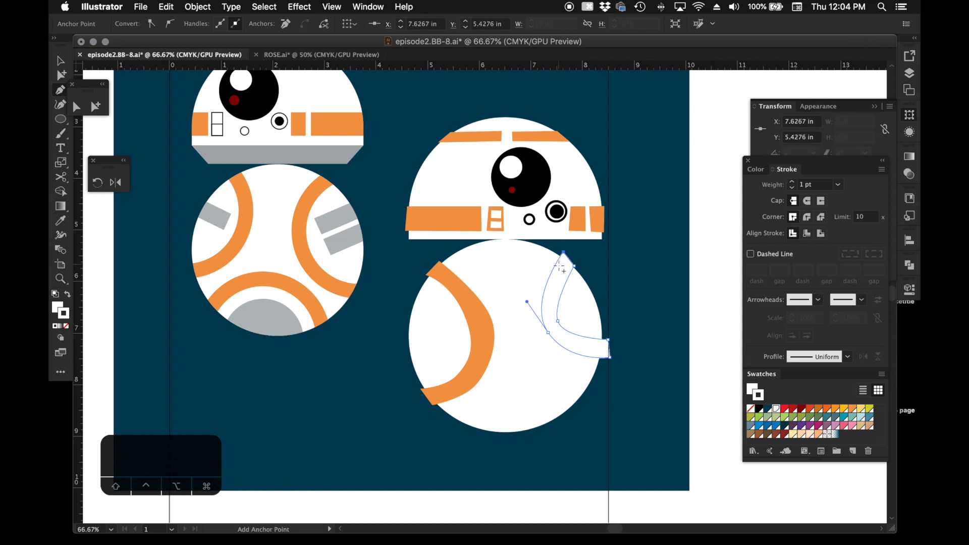
- Copy the left body band's orange fill to the right curved band and deselect it
key("i")
left_click(471, 320)
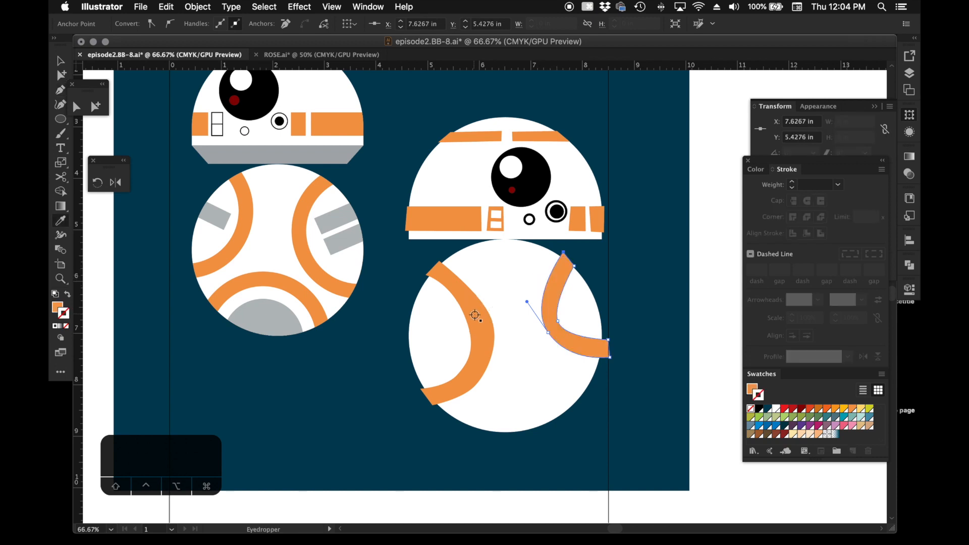
key("a")
left_click(591, 428)
- Draw a closed orange curved band with the Pen tool across the lower right part of the new body circle, arching toward its centre
key("p")
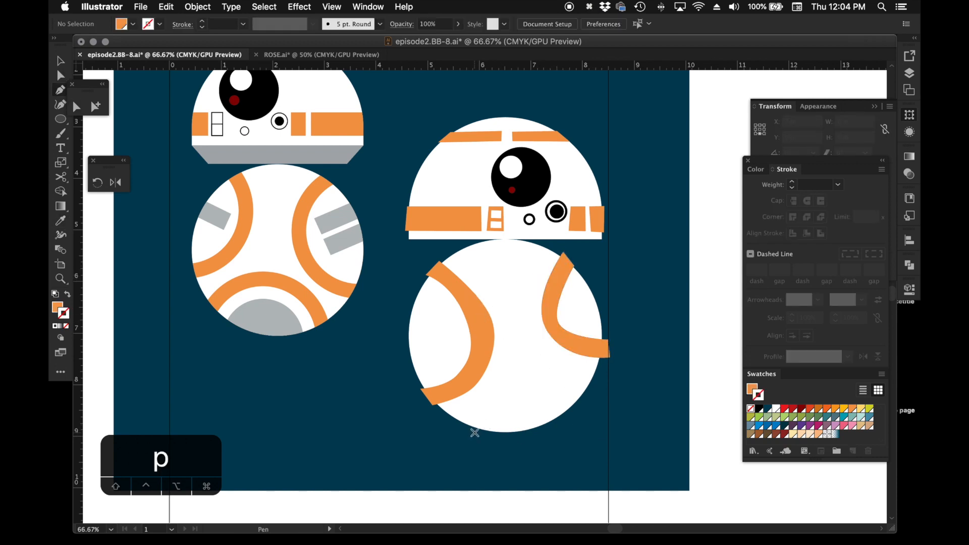
left_click(475, 432)
left_click_drag(560, 361, 519, 395)
left_click(598, 377)
left_click(589, 395)
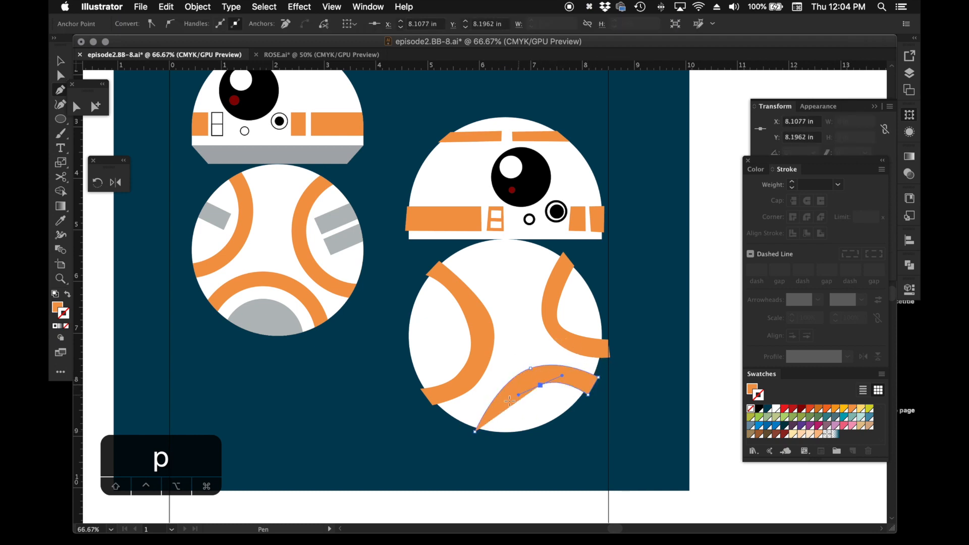
left_click_drag(476, 432, 482, 435)
left_click(475, 432)
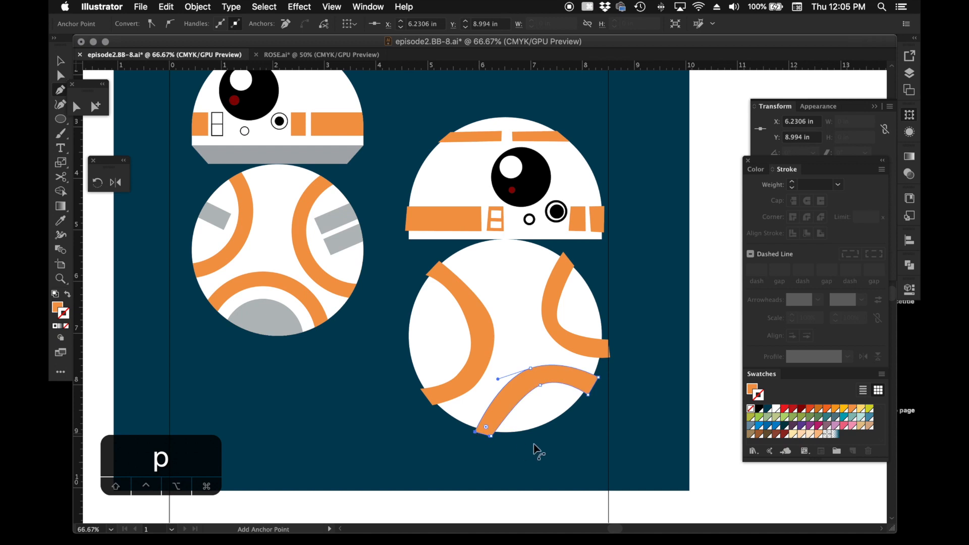
left_click(523, 446, "super")
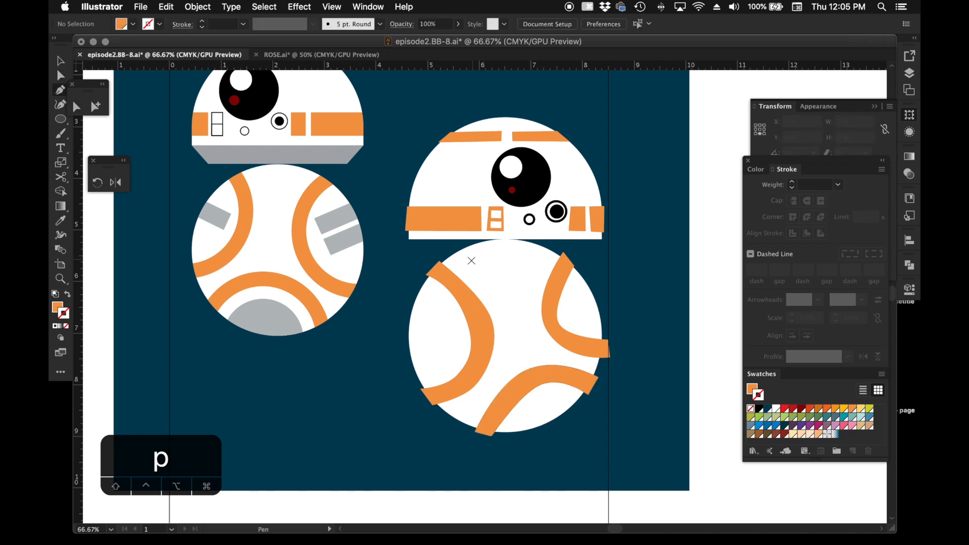
- Draw a straight seam line between the left and right body bands with no fill and a 1 pt black stroke
left_click(491, 327)
left_click(547, 318)
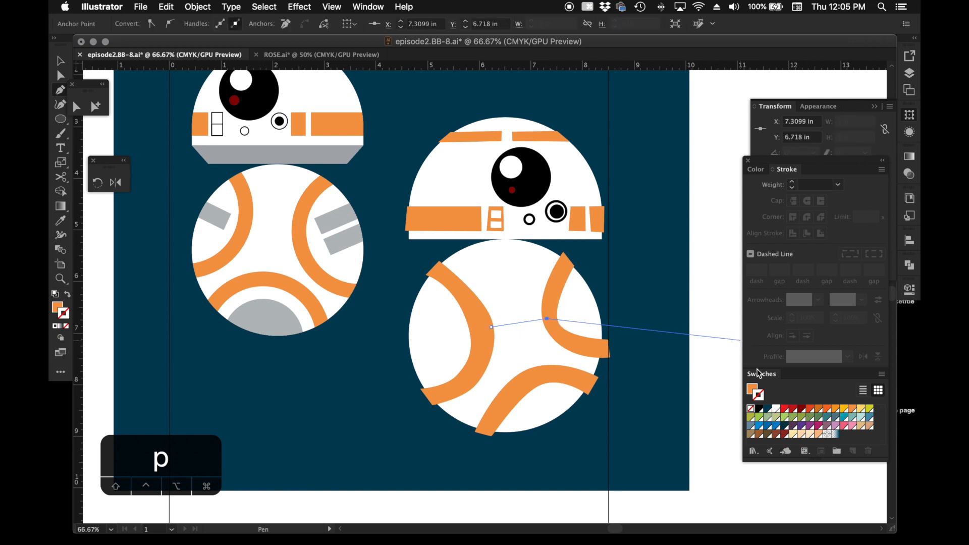
left_click(760, 397)
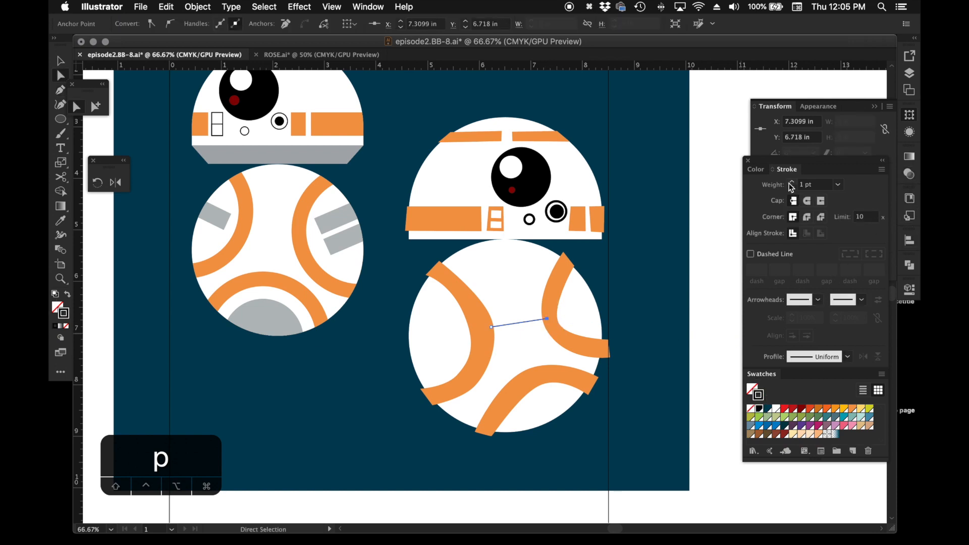
left_click(562, 394, "super")
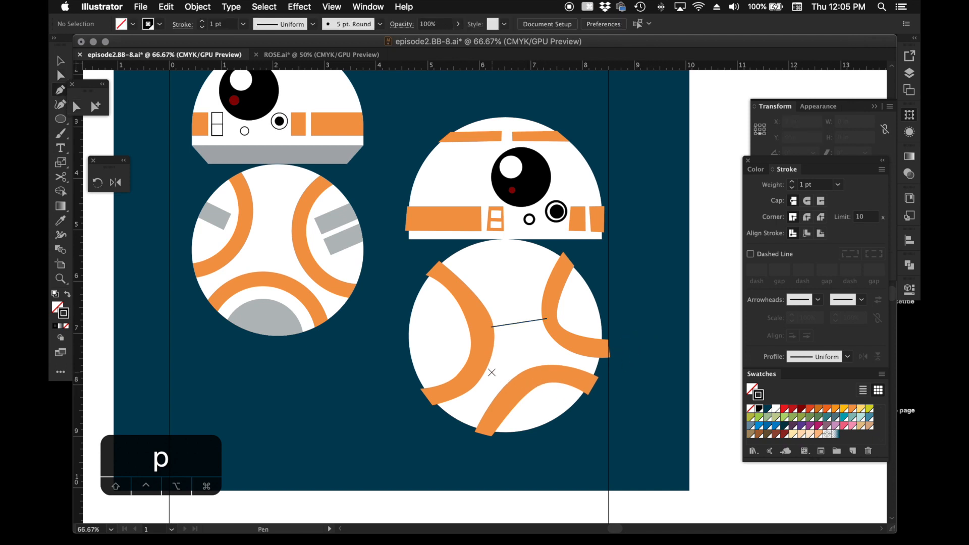
- Draw a short straight seam line between the left band and the lower band of the new body
left_click(481, 369)
left_click(508, 387)
left_click(530, 356, "super")
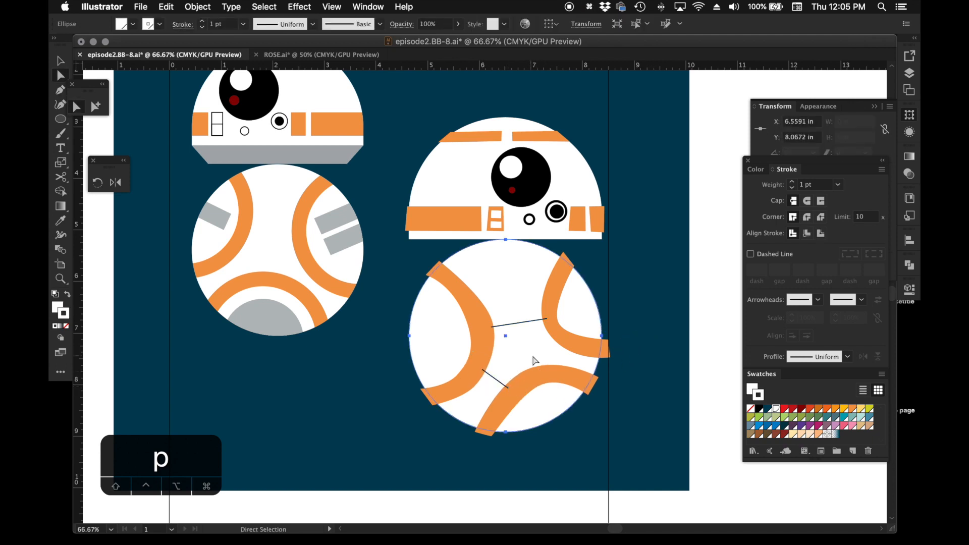
- Draw a short seam line between the right and lower bands, and copy the upper seam line's black stroke to both short lines
key("p")
left_click(570, 347)
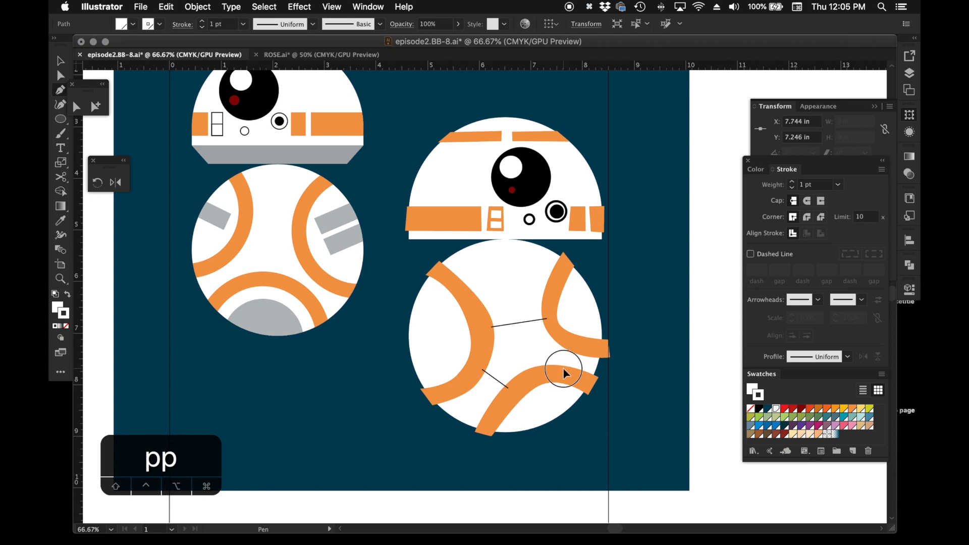
left_click(562, 368)
left_click(566, 361, "super")
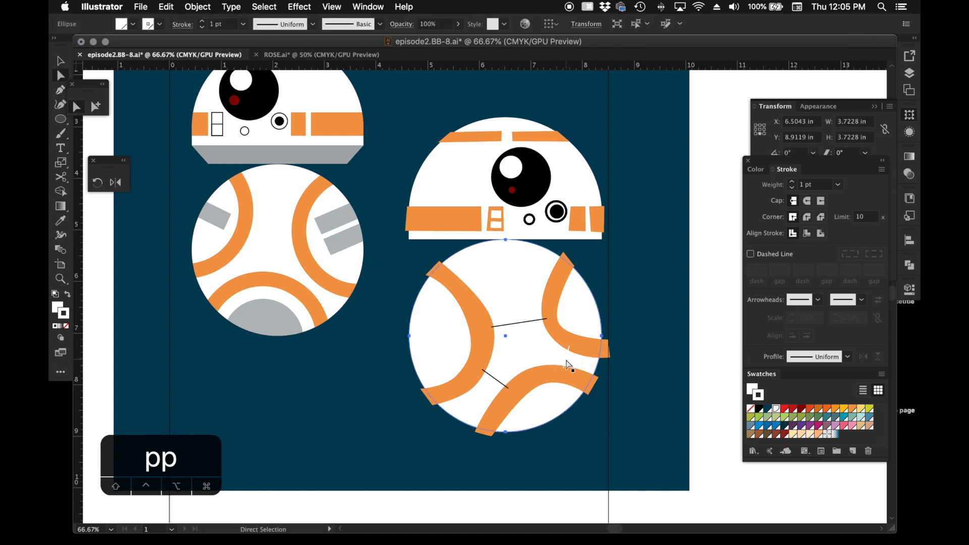
left_click(503, 388, "shift+super")
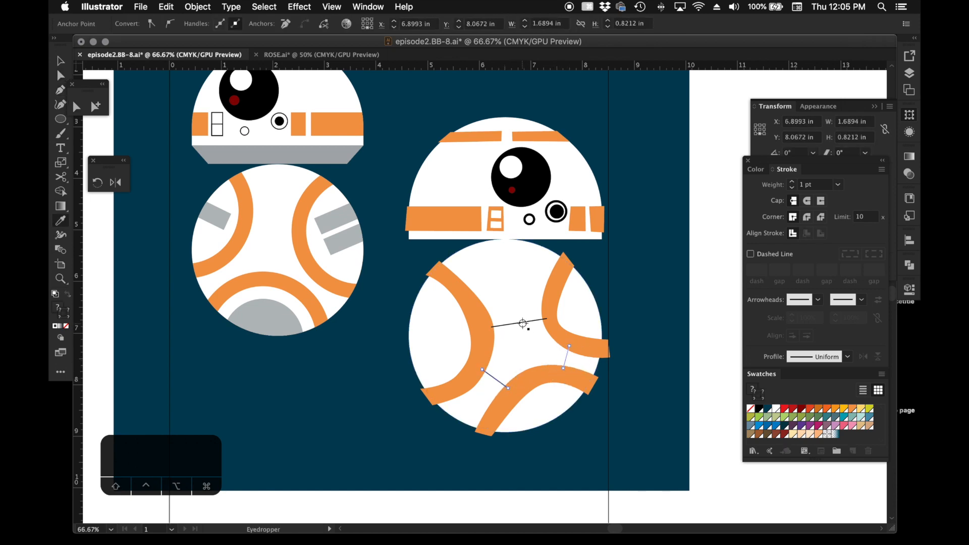
left_click(522, 322)
- Bring the three orange body bands to the front so they cover the ends of the seam lines
key("v")
left_click(562, 339)
left_click(498, 354, "shift")
left_click(535, 385, "shift")
key("shift+super+bracketright")
key("a")
left_click(644, 311)
- Draw a circle about 0.14 in wide above the upper seam line and copy the seam line's unfilled black stroke style to it
key("l")
left_click_drag(513, 308, 520, 315)
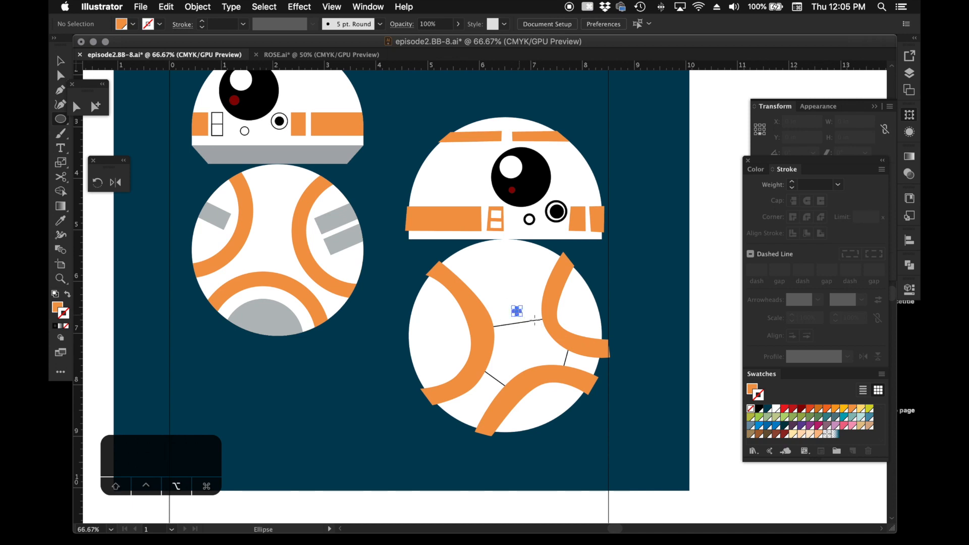
key("i")
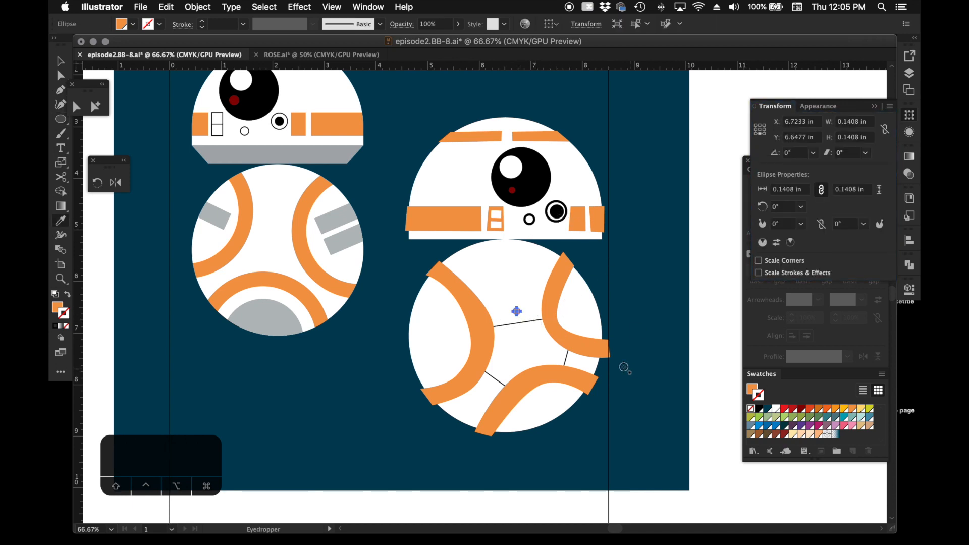
left_click(565, 360)
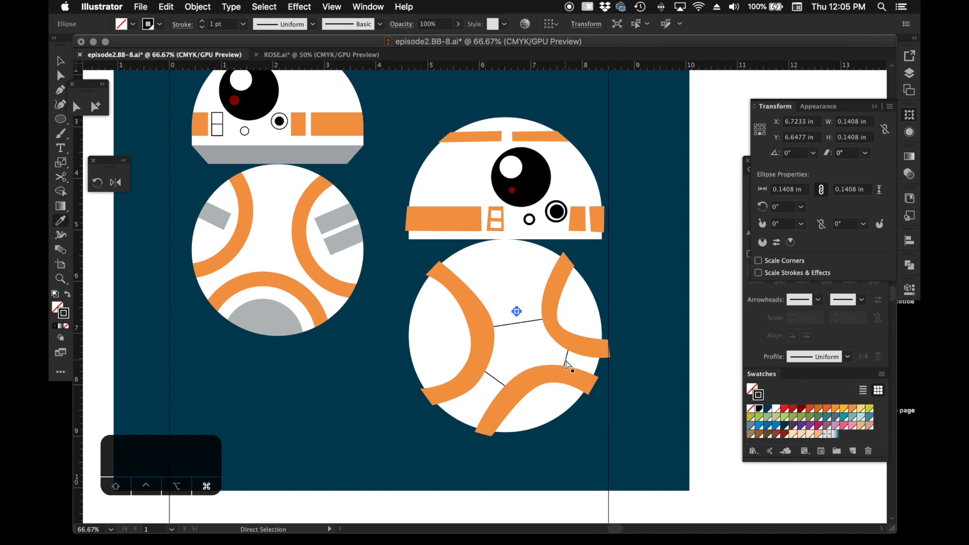
- Copy the circle below the upper seam line, and place a scaled-down copy about 0.09 in wide right of the seam between the right and lower bands
key("super+equal")
left_click_drag(566, 360, 553, 378)
left_click(96, 107)
left_click(255, 151)
left_click_drag(468, 317, 477, 344)
mouse_move(542, 382)
left_mouse_down()
mouse_move(563, 392)
mouse_move(556, 386)
left_mouse_up()
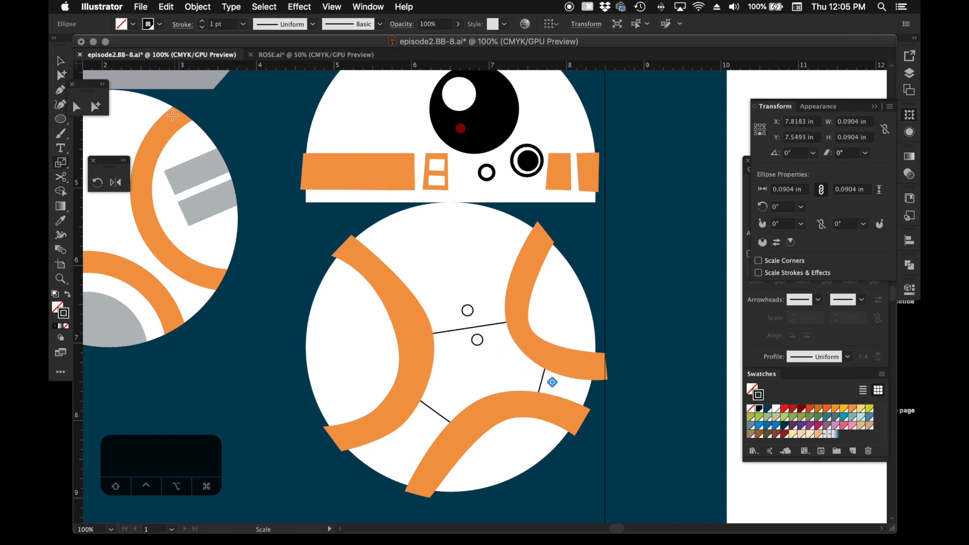
- Copy the small circle to the other side of its seam line and to both sides of the seam between the left and lower bands
left_click(101, 109)
left_click(235, 110)
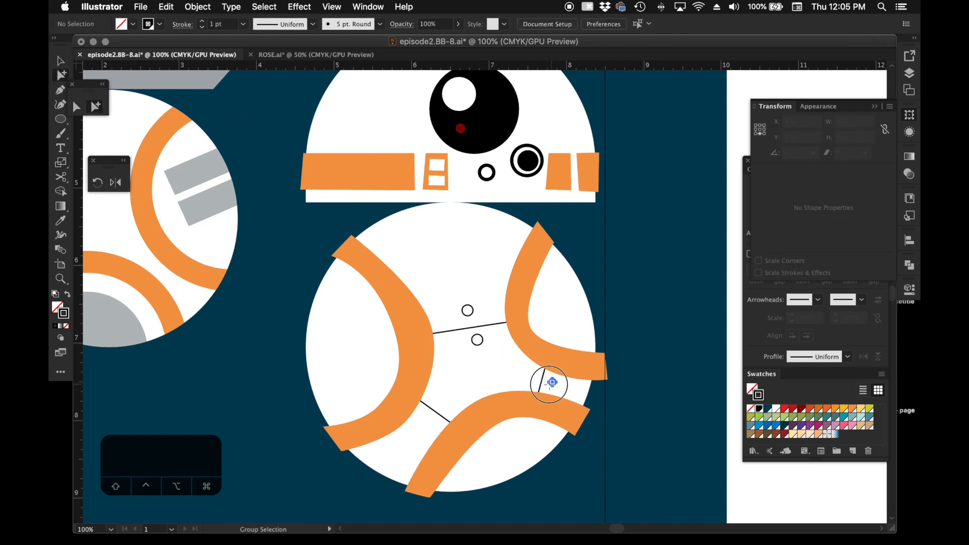
left_click_drag(531, 376, 440, 406)
left_click_drag(440, 406, 426, 423)
- Draw a closed, tilted four-sided panel with the Pen tool inside the right band, extending past the body's right edge
left_click(500, 292)
key("p")
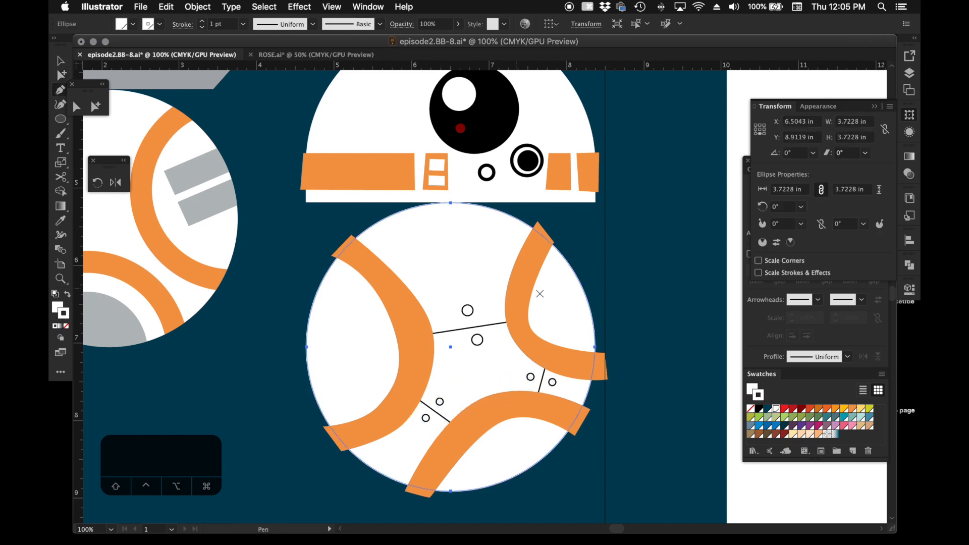
left_click(548, 294)
left_click(570, 335)
left_click(604, 324)
left_click(582, 274)
left_click(548, 293)
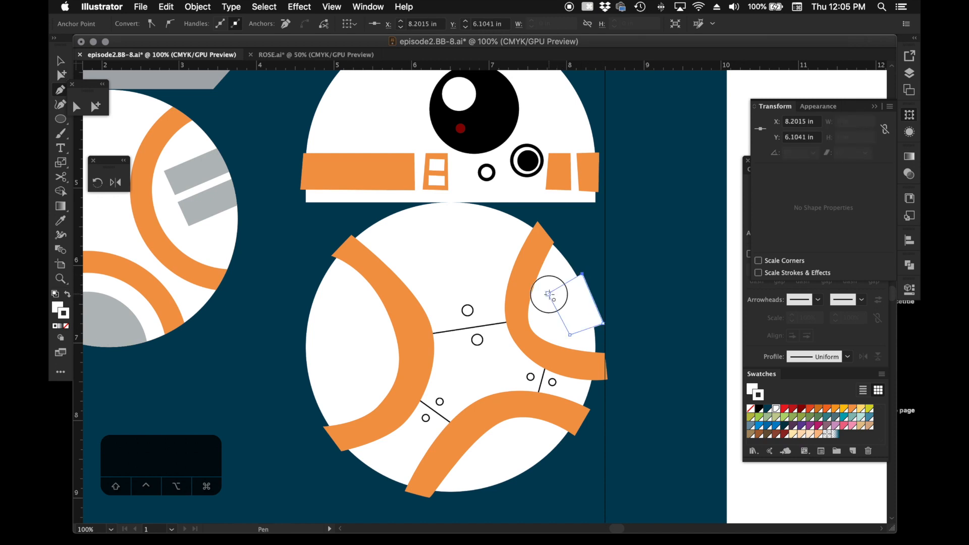
- Remove the panel's stroke and fill it with rich black at a 25% tint
left_click(758, 398)
left_click(751, 409)
left_click(752, 390)
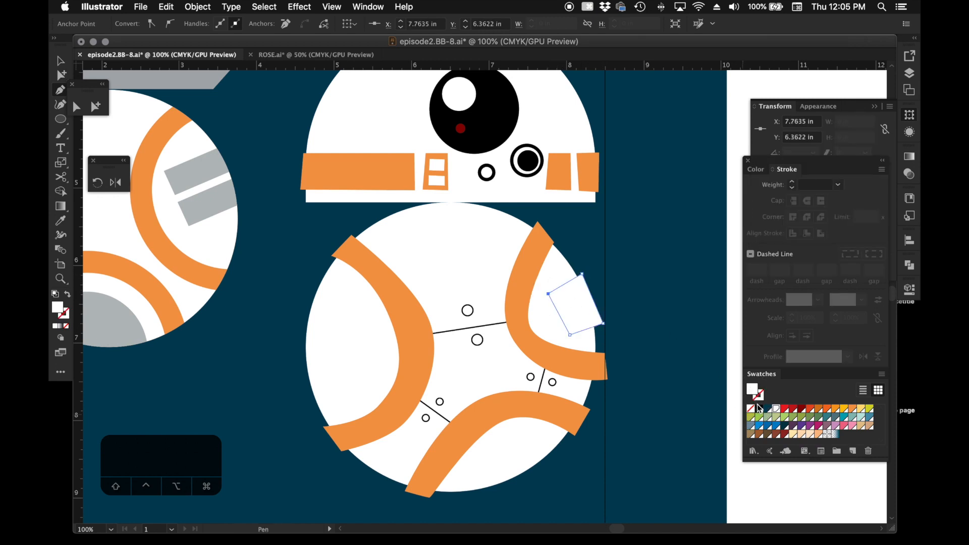
left_click(759, 408)
left_click(756, 170)
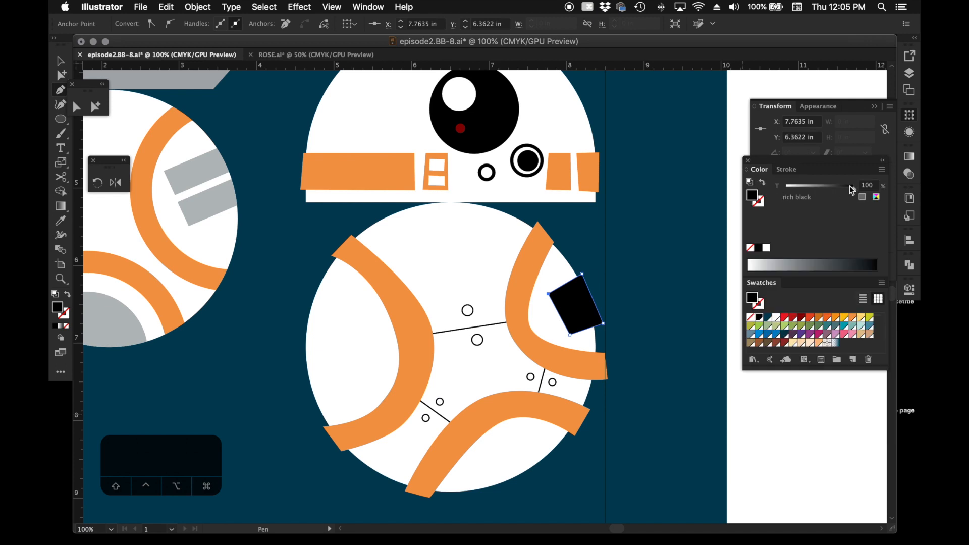
left_click(869, 186)
type("25")
key("Return")
key("v")
left_click(643, 238)
- Draw a curved cap shape with the Pen tool along the top of the new body and fill it with eggshell at a 25% tint
key("p")
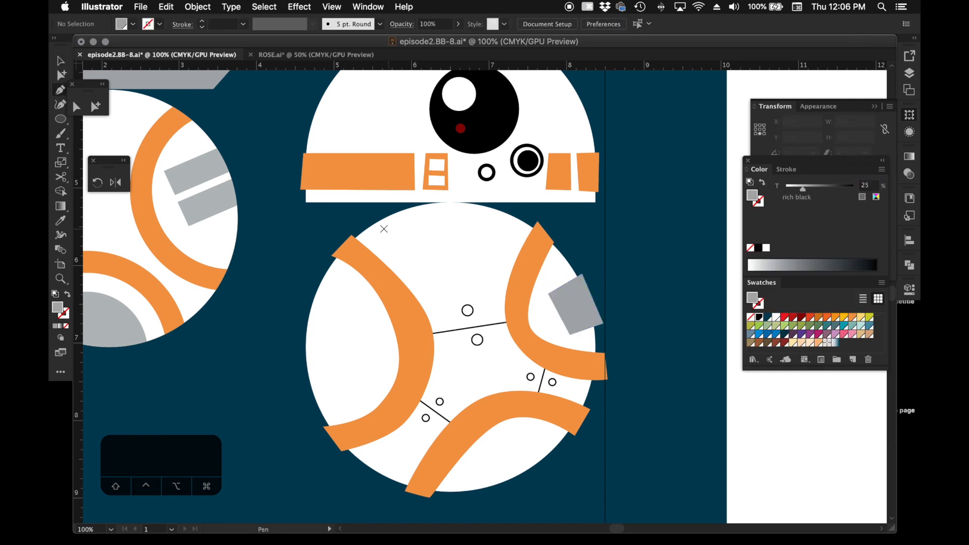
left_click_drag(466, 235, 493, 231)
left_click(523, 217)
left_click(459, 202)
left_click(402, 206)
left_click(375, 221)
left_click(861, 325)
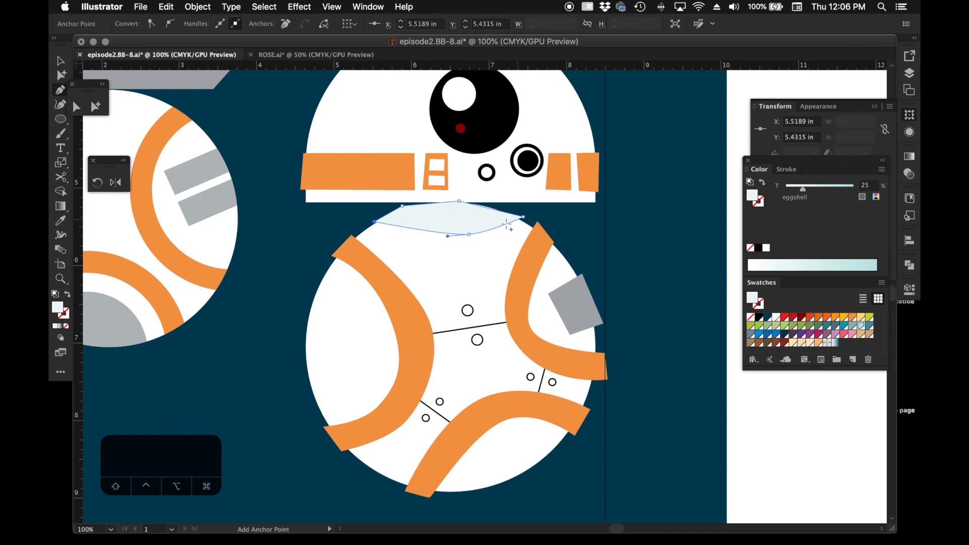
- Move all of the new droid's head parts up together to leave a gap above the body
key("v")
scroll(571, 235, "up", 3)
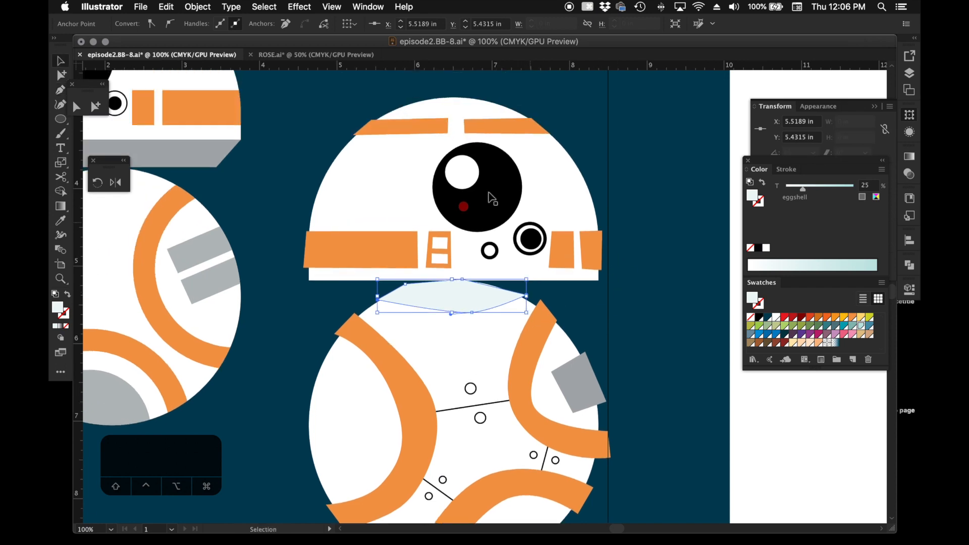
left_click_drag(328, 112, 579, 253)
left_click(638, 283)
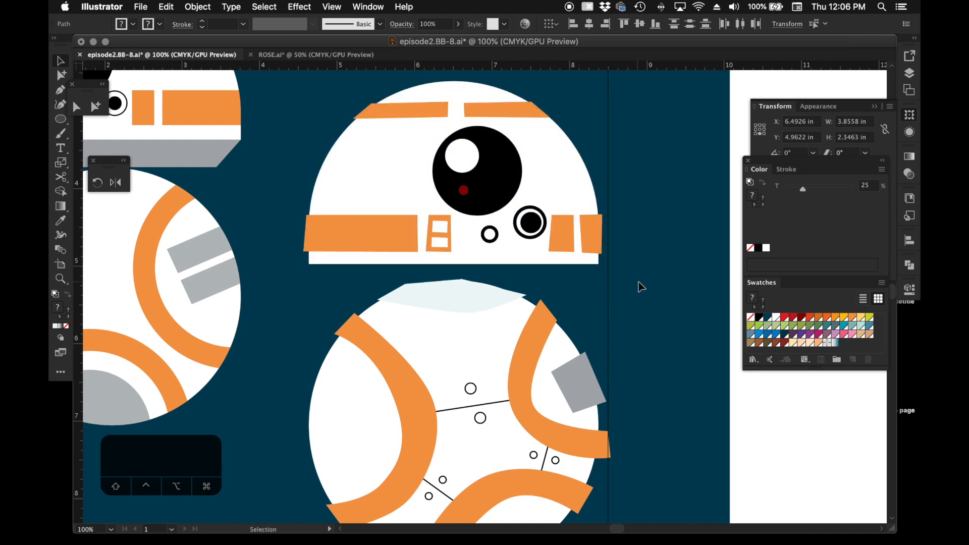
- Draw a closed trapezoid with the Pen tool along the flat underside of the second droid's head, tapering inward toward the body
key("p")
left_click(309, 265)
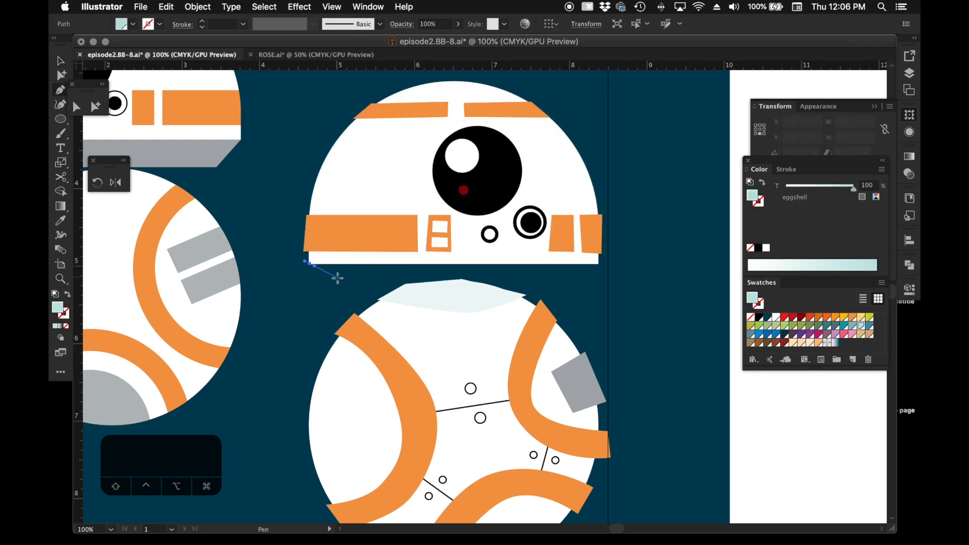
left_click(341, 290, "super")
left_click(309, 264)
left_click(341, 287)
left_click(578, 284)
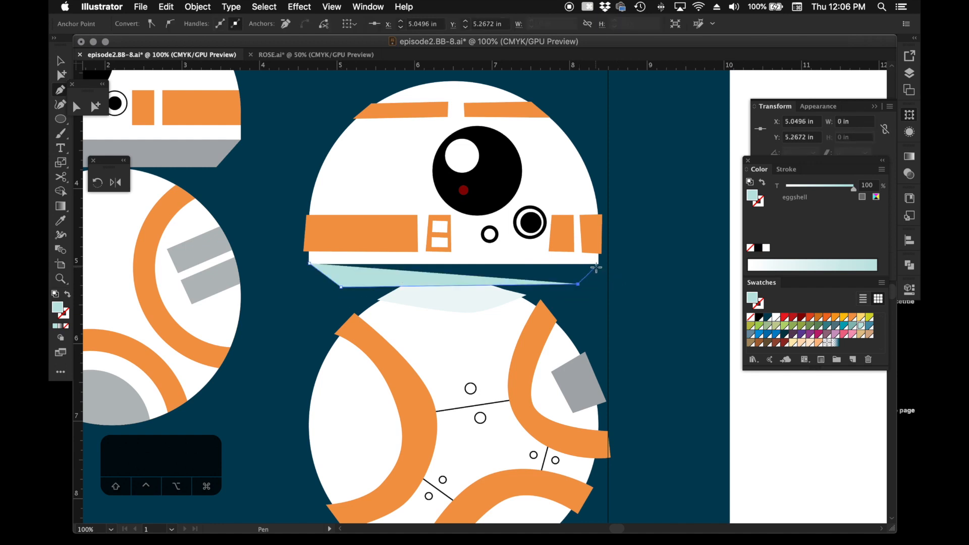
left_click(598, 263)
left_click(309, 263)
- Fill the head's trapezoid base with the grey sampled from the body panel and save the document
key("i")
left_click(568, 380)
left_click(631, 374, "super")
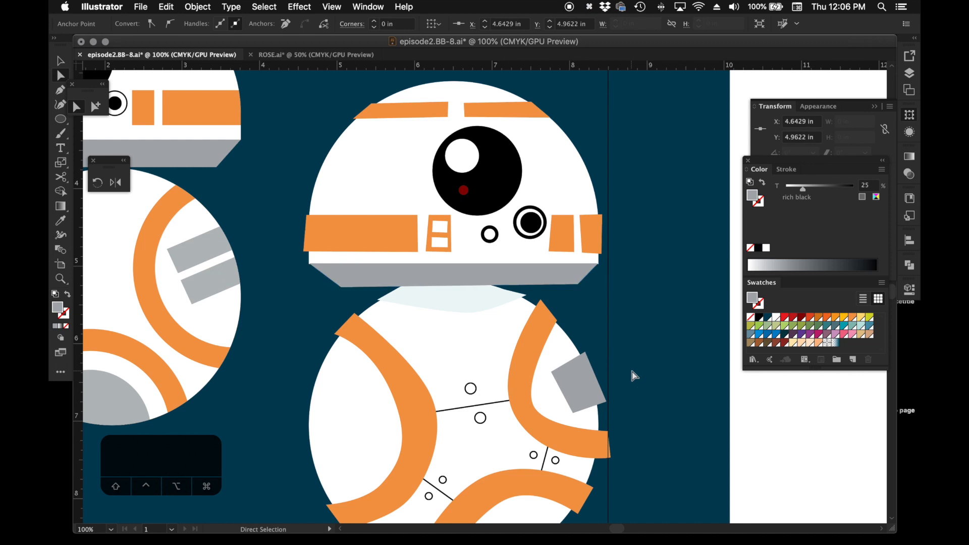
key("super+minus")
key("super+minus")
key("super+s")
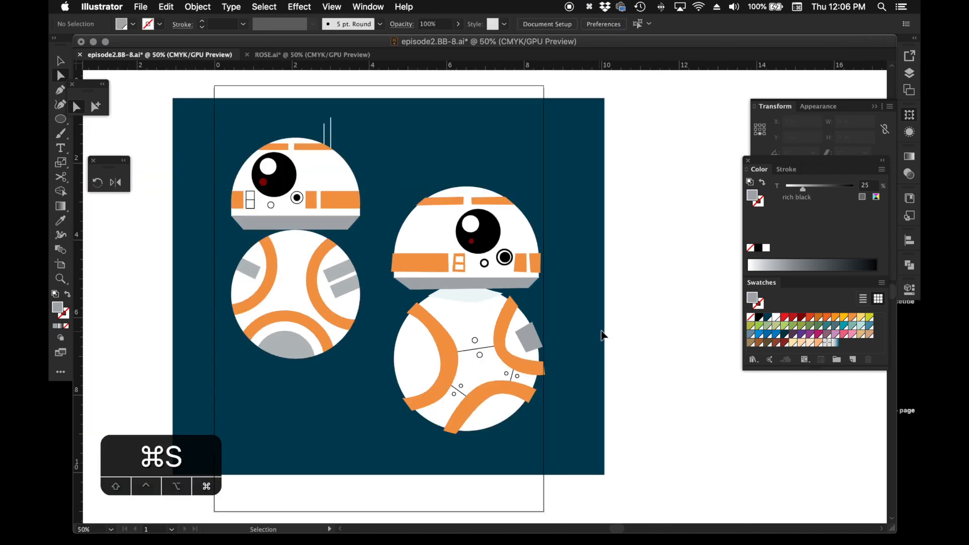
- Draw a closed grey panel with a rounded inner side at the left edge of the second droid's body, using the Pen tool
key("p")
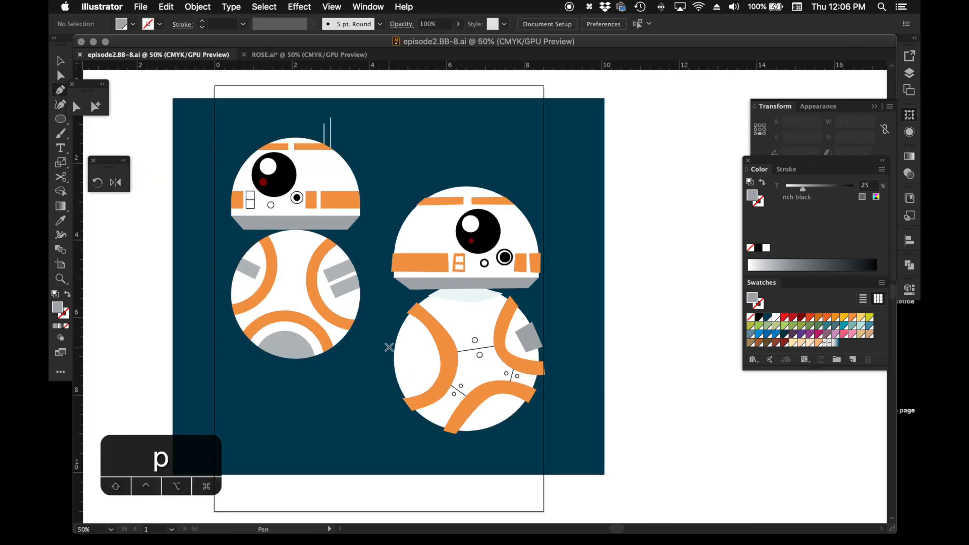
left_click(393, 336)
left_click_drag(419, 361, 417, 369)
left_click(393, 376)
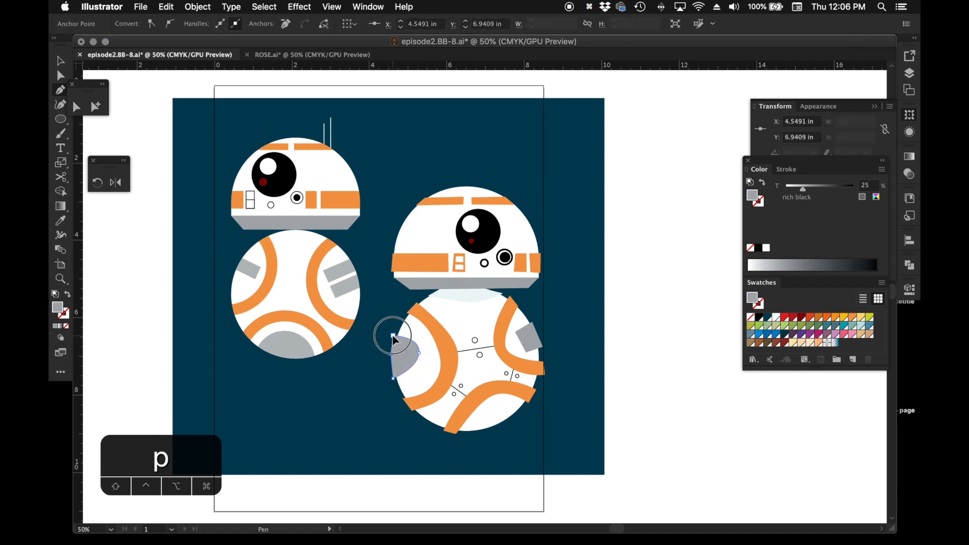
left_click(484, 375, "super")
- Draw a curved panel at the body's lower-right edge below the orange band and fill it with the grey sampled from the right panel
key("p")
left_click(521, 413)
left_click_drag(493, 405, 486, 409)
left_click(522, 414)
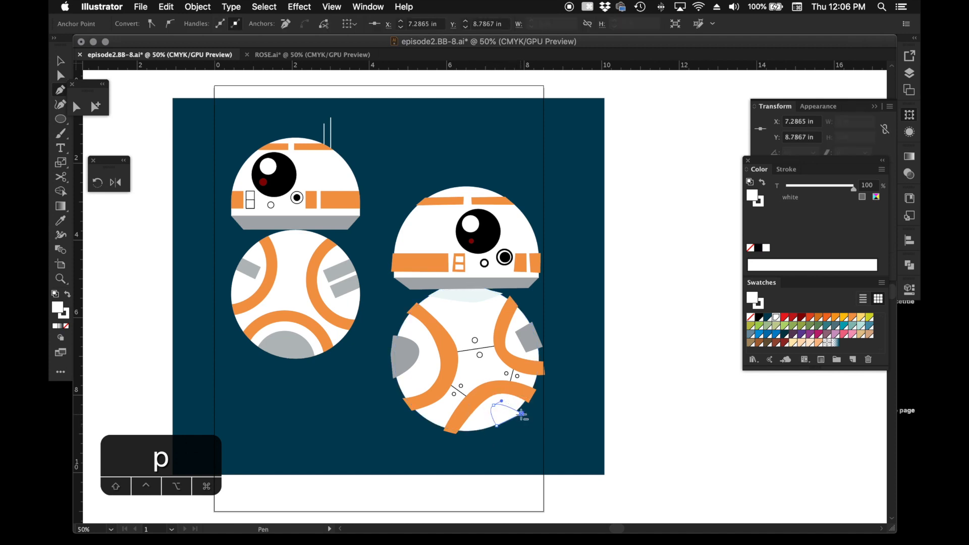
key("i")
left_click(525, 341)
- Draw a small four-sided grey panel at the body's bottom edge, between the lower orange band and the curved grey panel
key("p")
left_click(492, 431, "super")
left_click(478, 433)
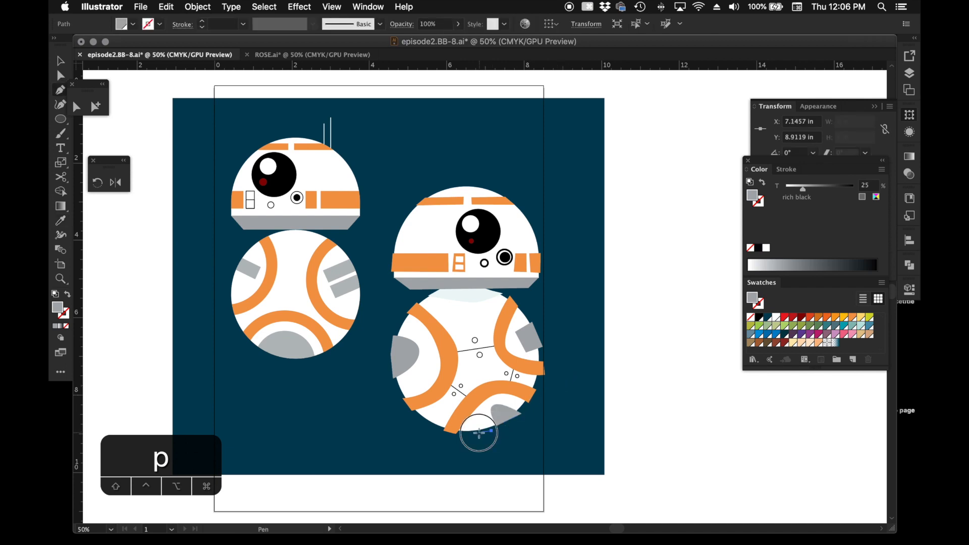
left_click(475, 415)
left_click(484, 415)
left_click(491, 431)
key("a")
left_click(586, 407)
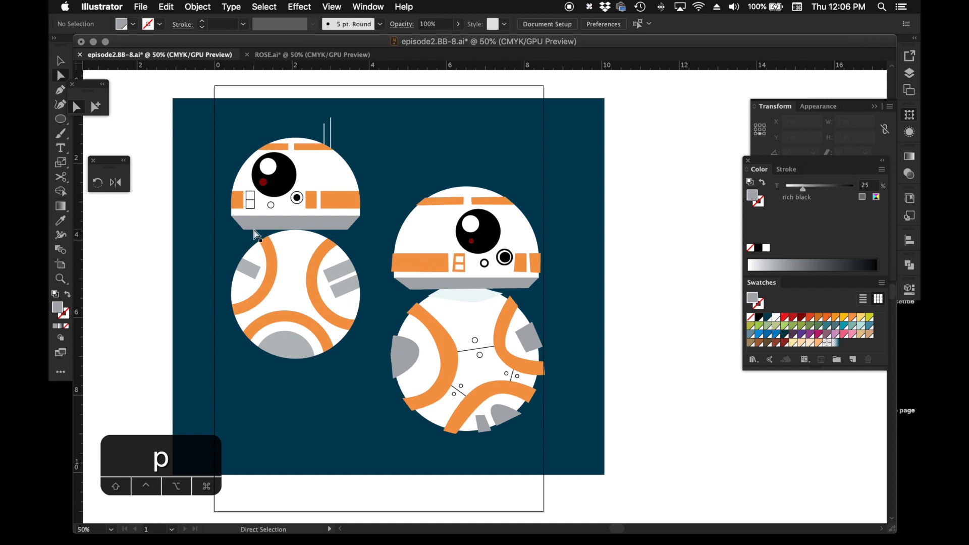
- Recolour the cap shape on top of the second body with super slate 2 at a 25% tint
left_click(95, 106)
left_click(457, 297)
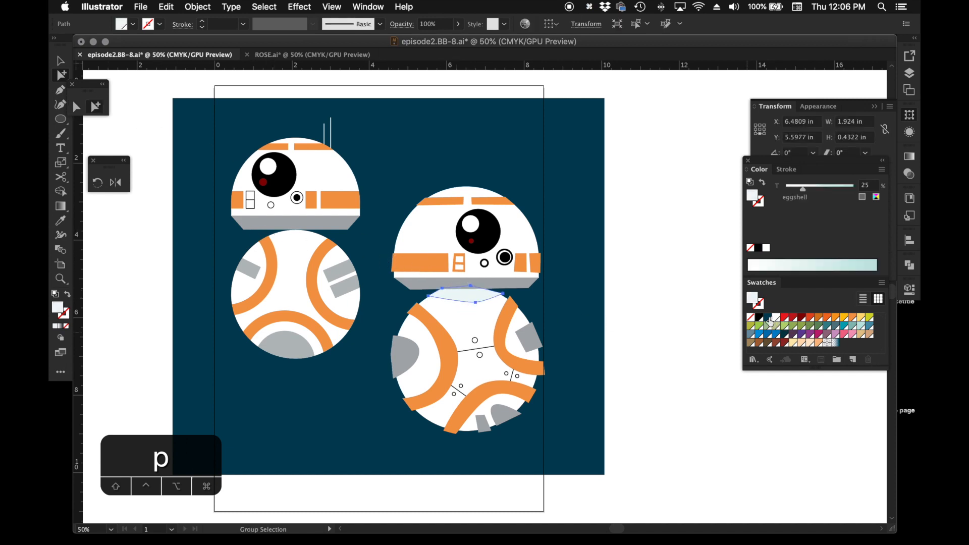
left_click(767, 322)
left_click(643, 299)
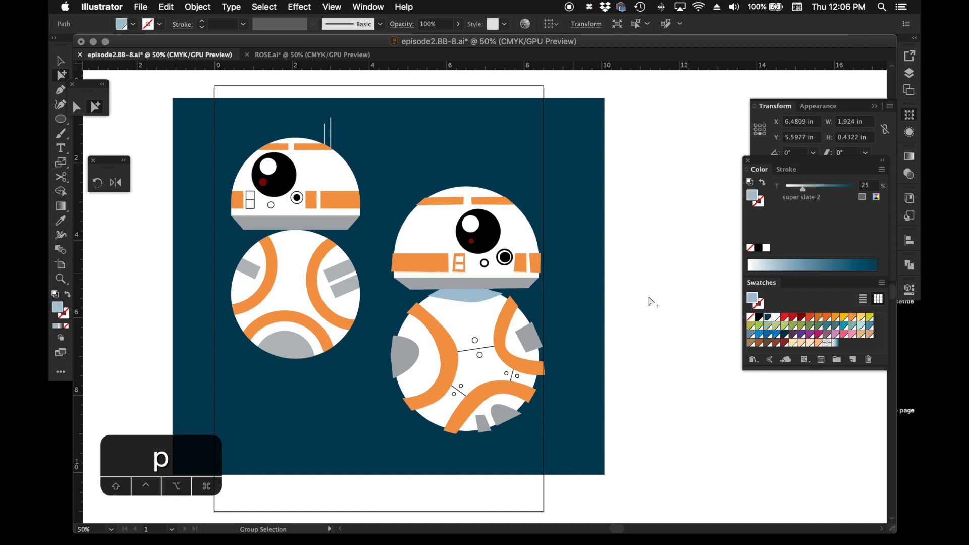
- Move the whole second droid up level with the first one and scale it down slightly
key("space")
left_click_drag(644, 339, 644, 346)
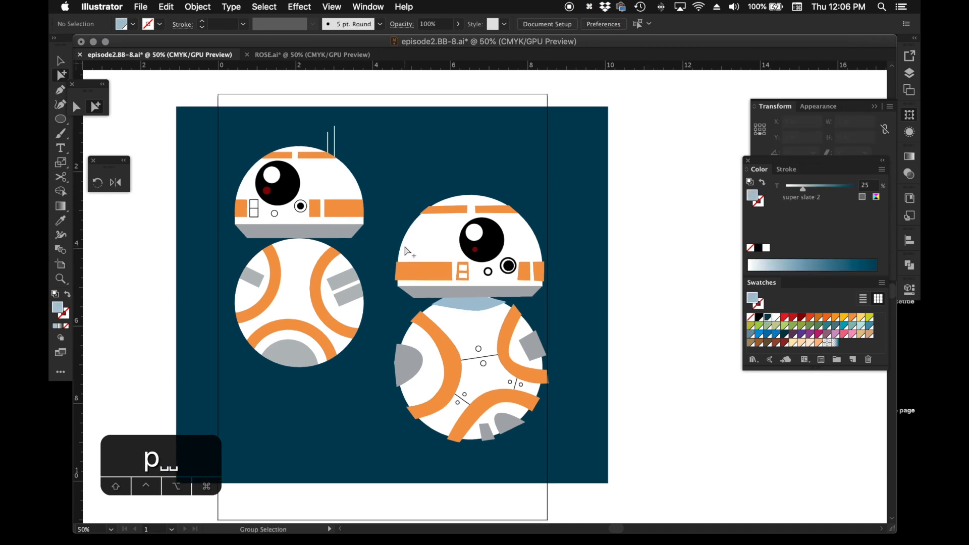
key("v")
left_click_drag(505, 421, 508, 360)
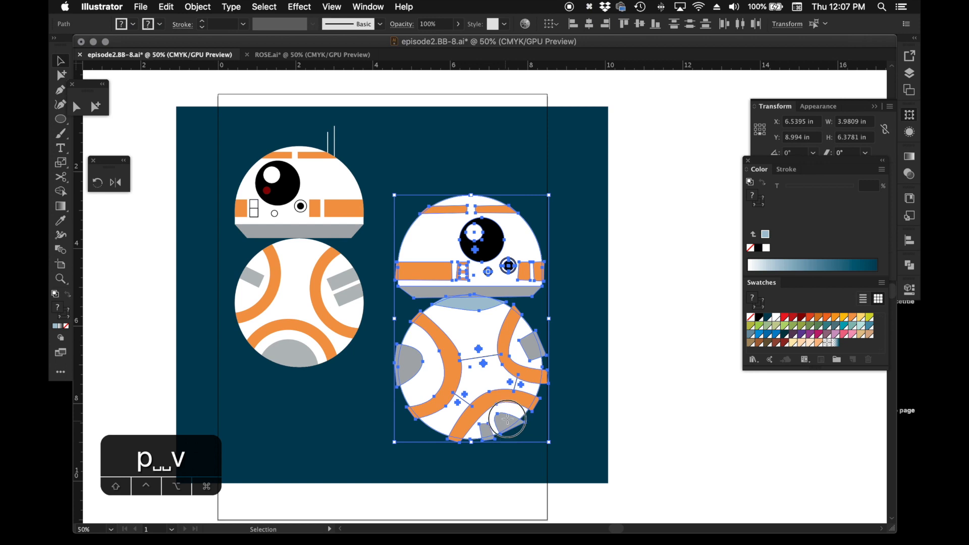
left_click_drag(381, 122, 585, 408)
left_click_drag(477, 135, 477, 146)
left_click(590, 186)
- Draw a short vertical antenna line at the top of the second droid's head with no fill and a white stroke
key("p")
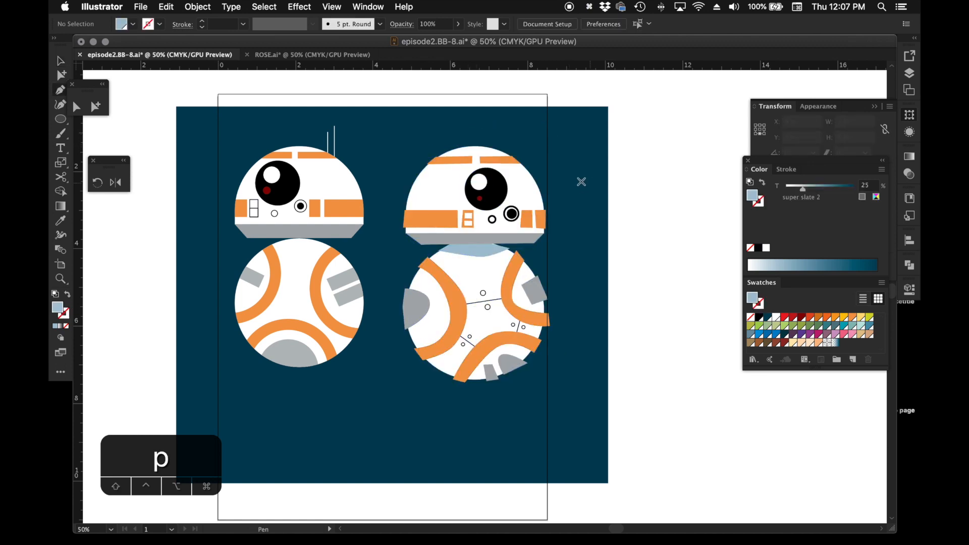
left_click(453, 133)
left_click(453, 167)
left_click(752, 198)
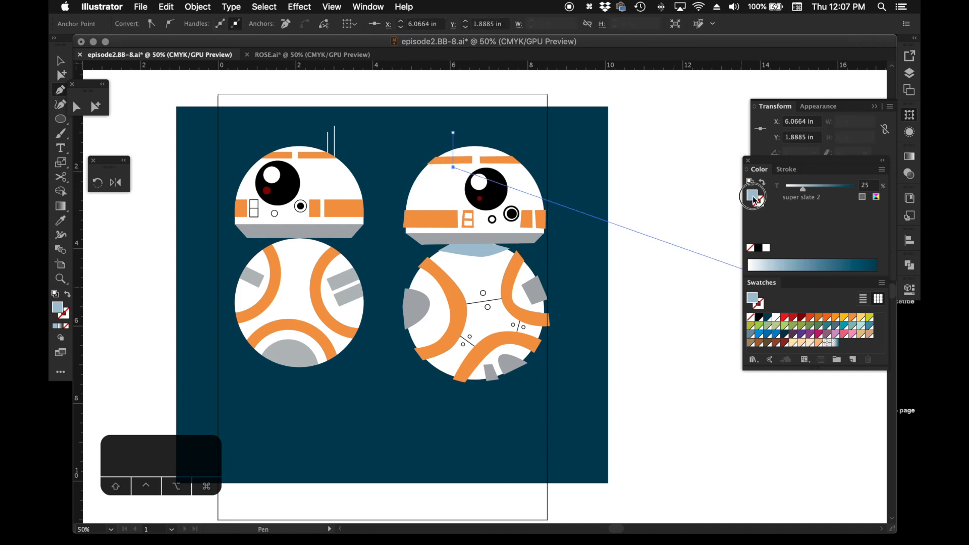
left_click(751, 248)
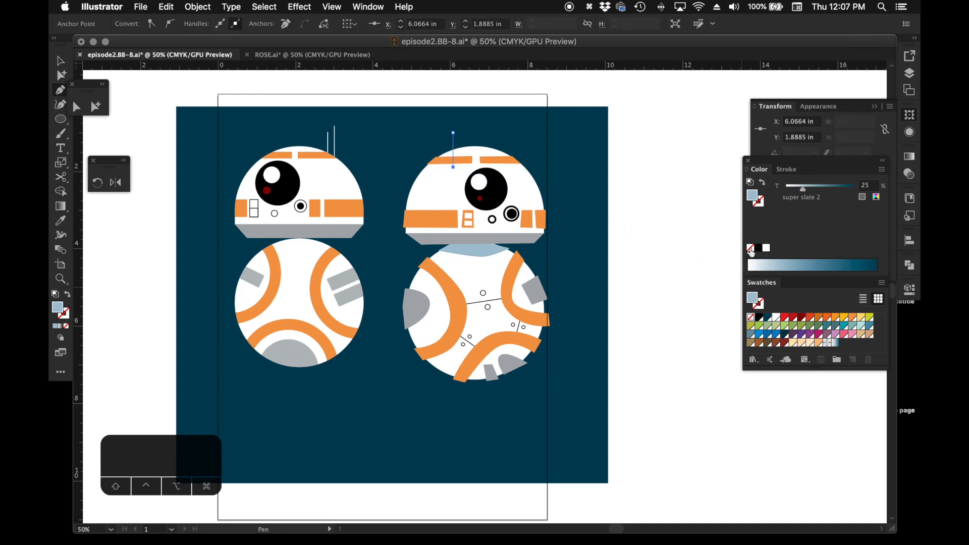
left_click(761, 205)
left_click(776, 316)
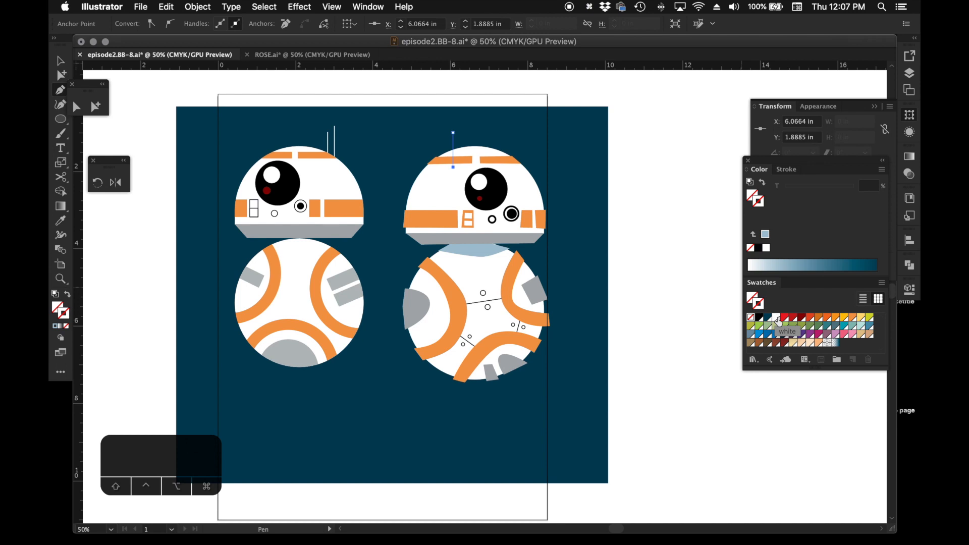
- Duplicate the antenna line slightly to the left and higher than the original, and save the document
left_click(95, 106)
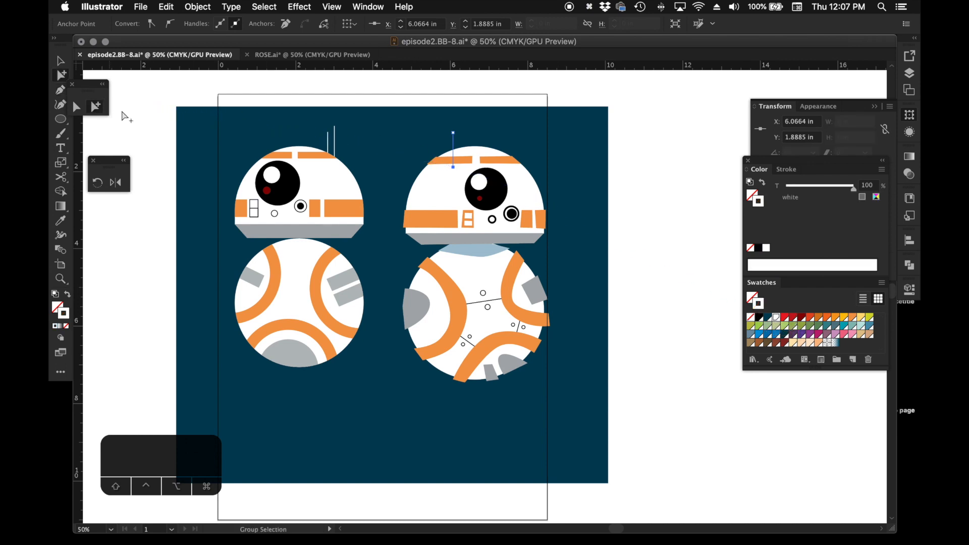
left_click(449, 143)
left_click_drag(452, 141, 445, 138)
left_click(426, 143)
key("a")
key("super+s")
- Reshape the two orange bands at the top of the second head by moving their corner points, slanting the gap between them
left_click(495, 157)
left_click(454, 157, "shift")
left_click_drag(488, 157, 454, 154)
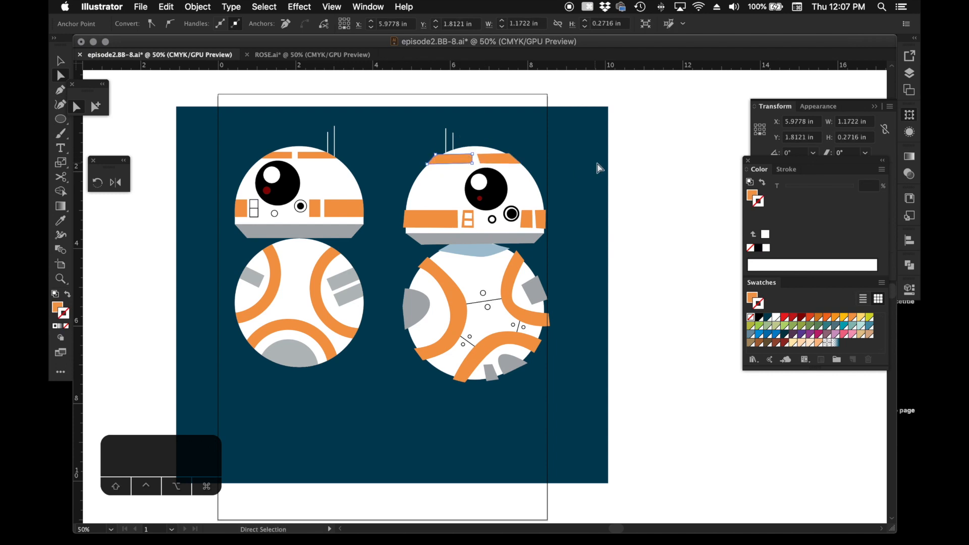
left_click(601, 168)
- Move both complete droids down together on the dark blue background and save the document
left_click(100, 111)
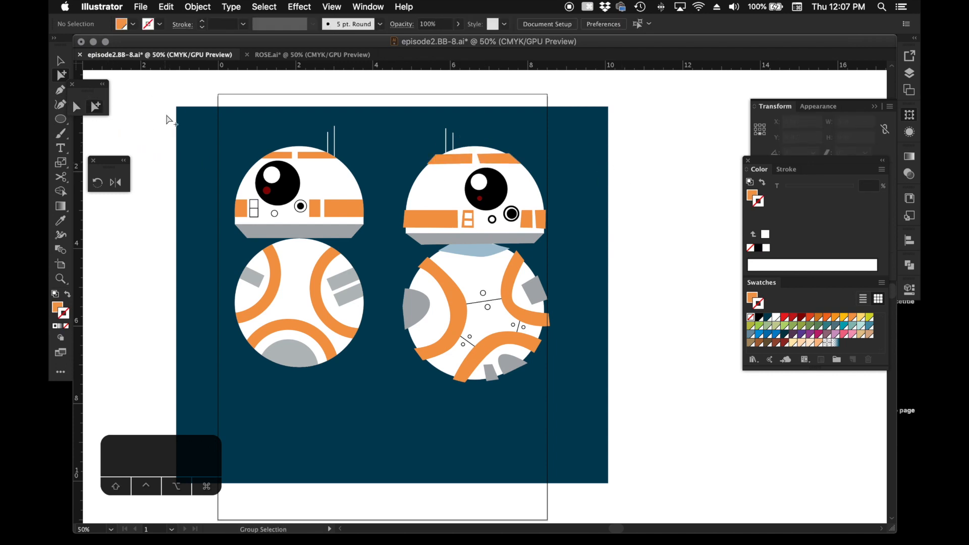
key("v")
left_click_drag(234, 102, 603, 401)
left_click_drag(523, 329, 522, 357)
key("super+equal")
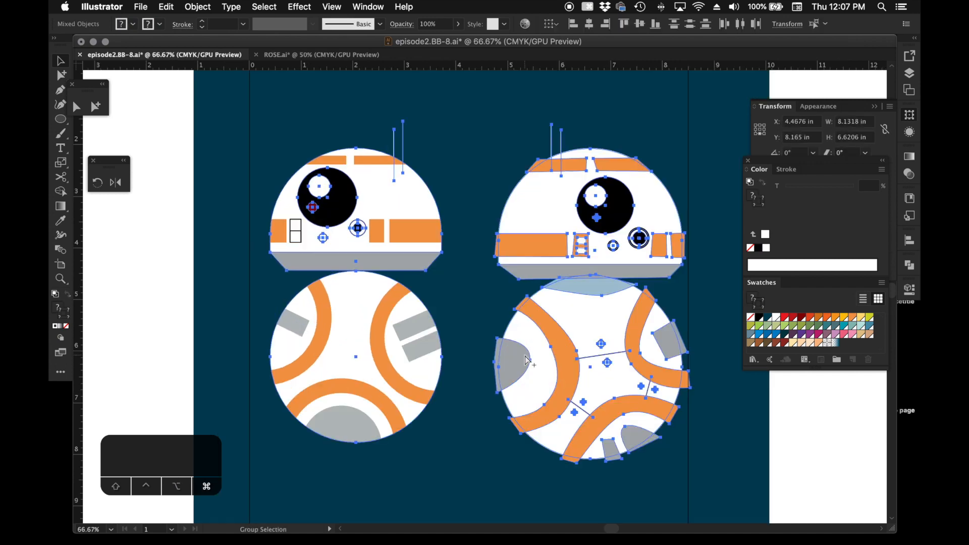
left_click(205, 238)
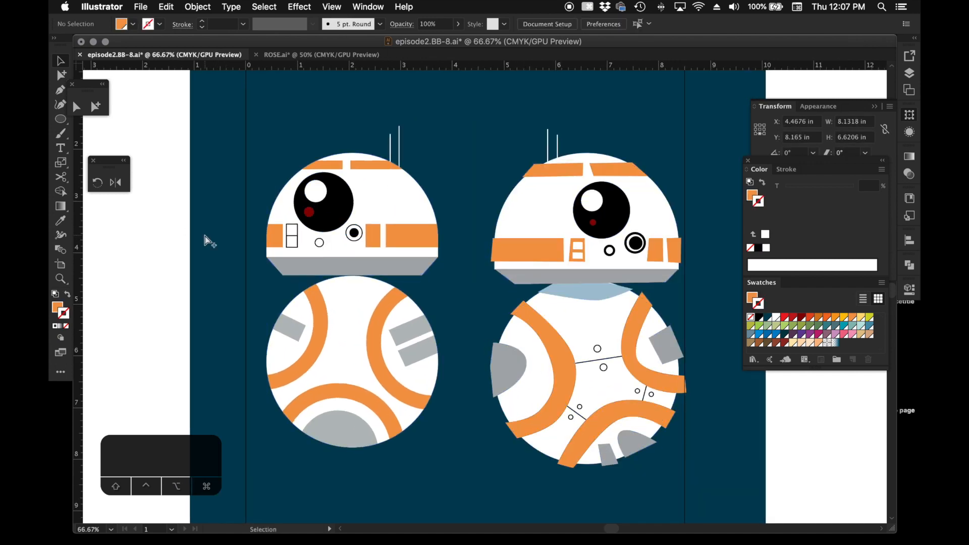
key("super+s")
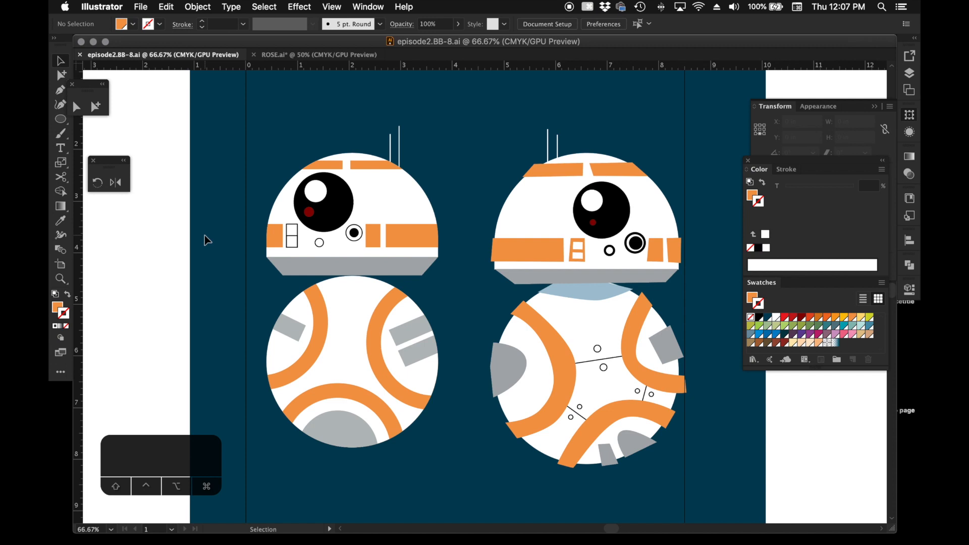